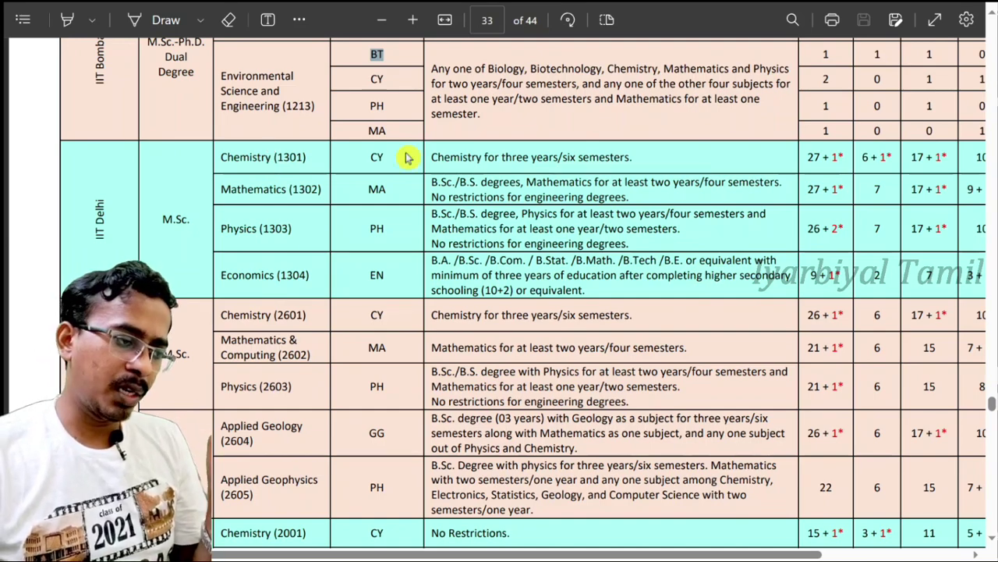
Look up the JAM test paper code for IIT Delhi's M.Sc. Chemistry (1301) programme and highlight it.
scroll(363, 170, up, 3)
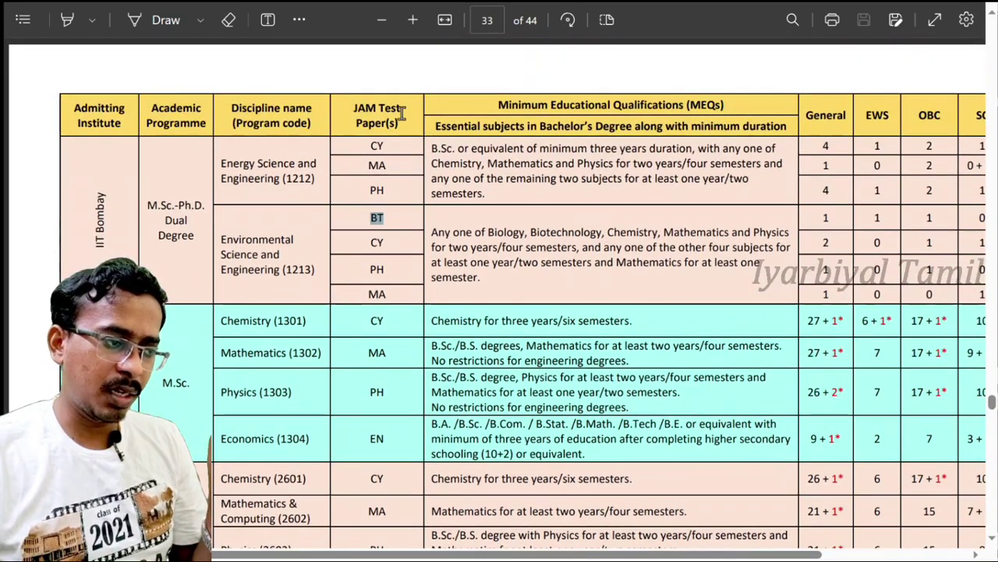
scroll(376, 143, down, 3)
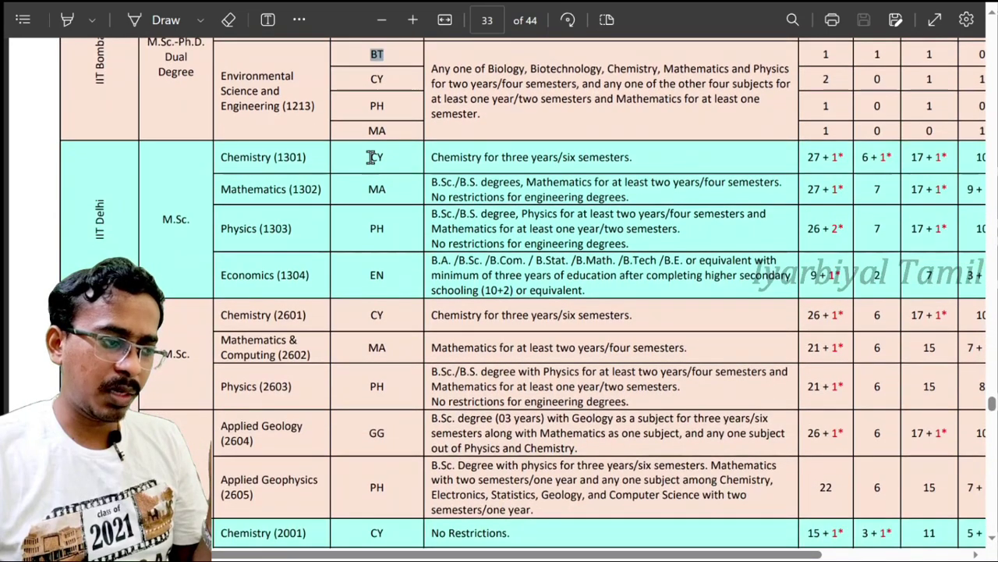
double_click(377, 157)
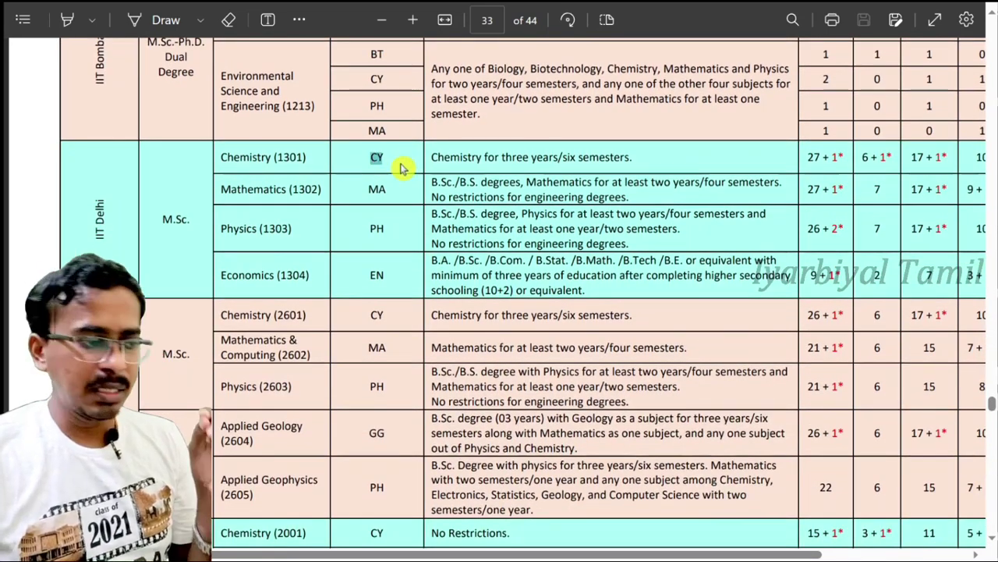
click(393, 163)
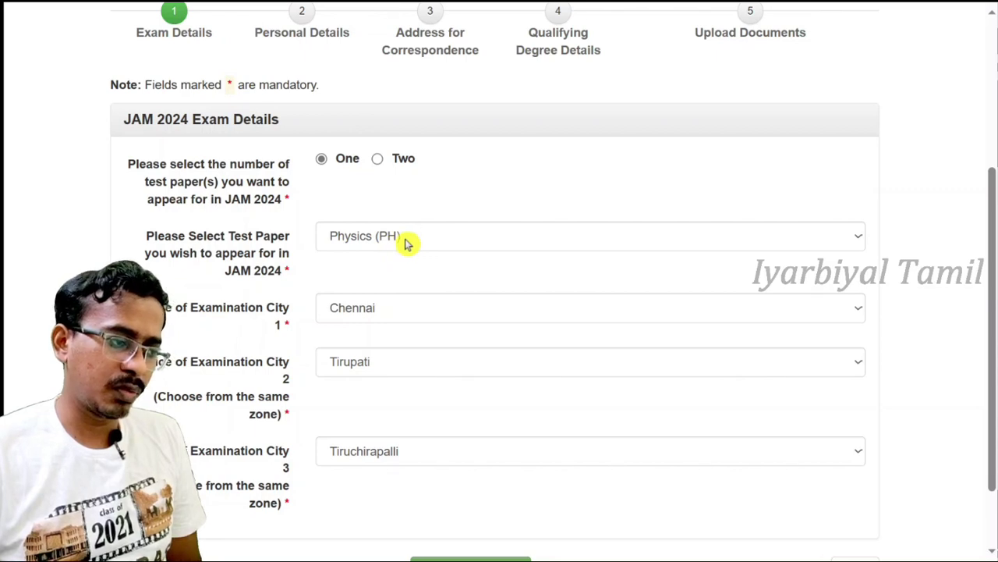
Set the number of test papers to One, choose Physics (PH) as the test paper and confirm the subject.
click(377, 159)
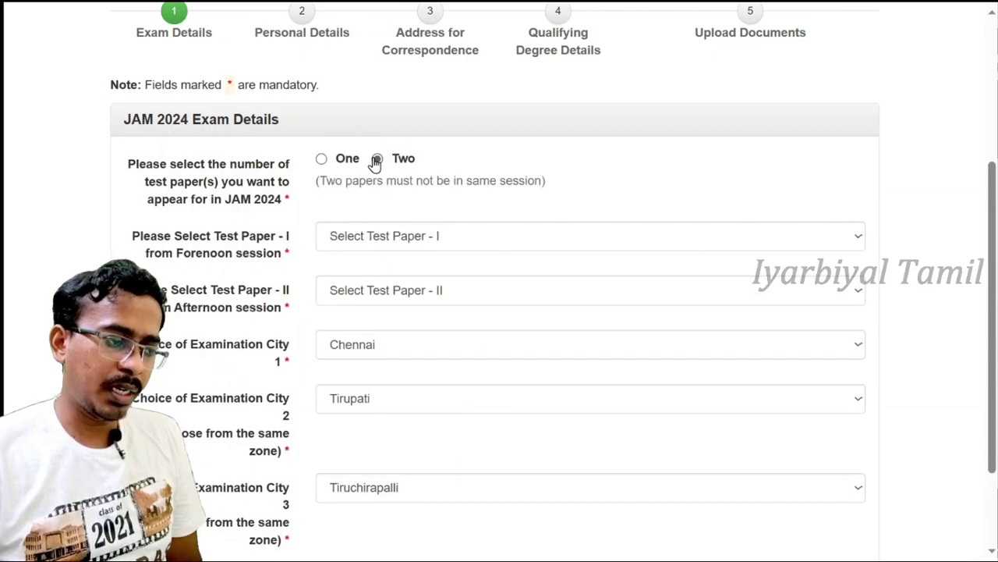
click(319, 162)
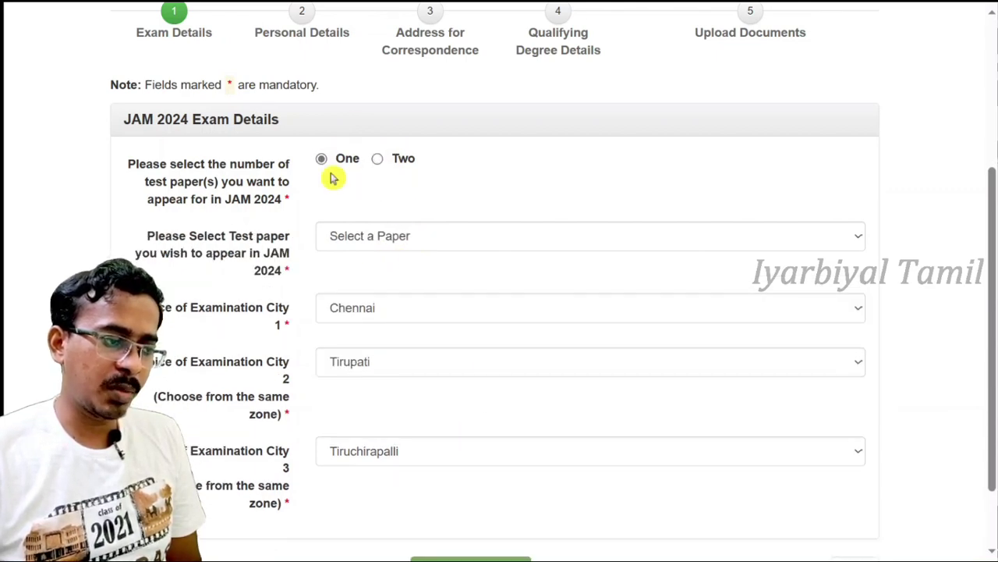
click(502, 238)
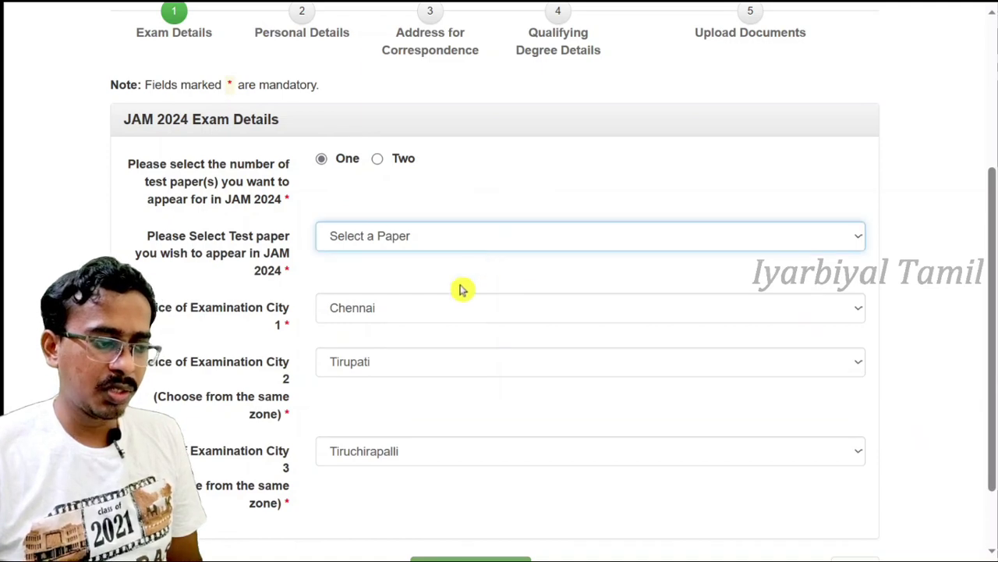
click(488, 370)
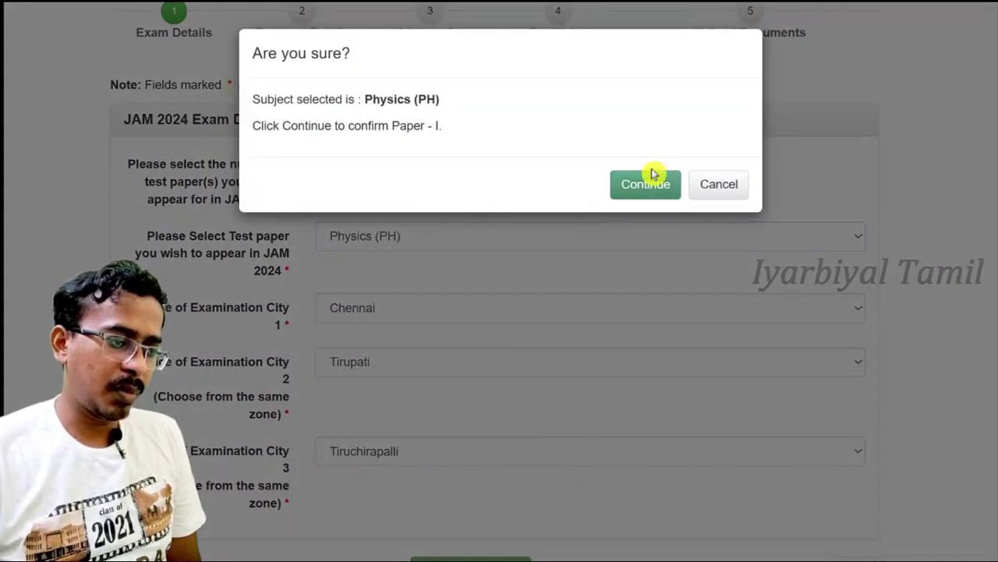
click(647, 182)
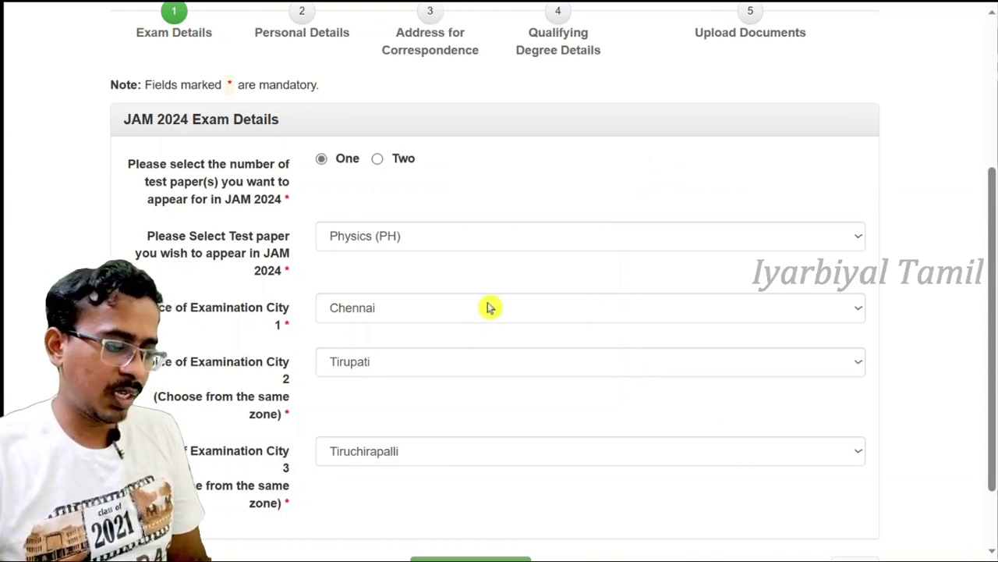
Check the three examination city choices and save the exam details.
scroll(489, 308, down, 1)
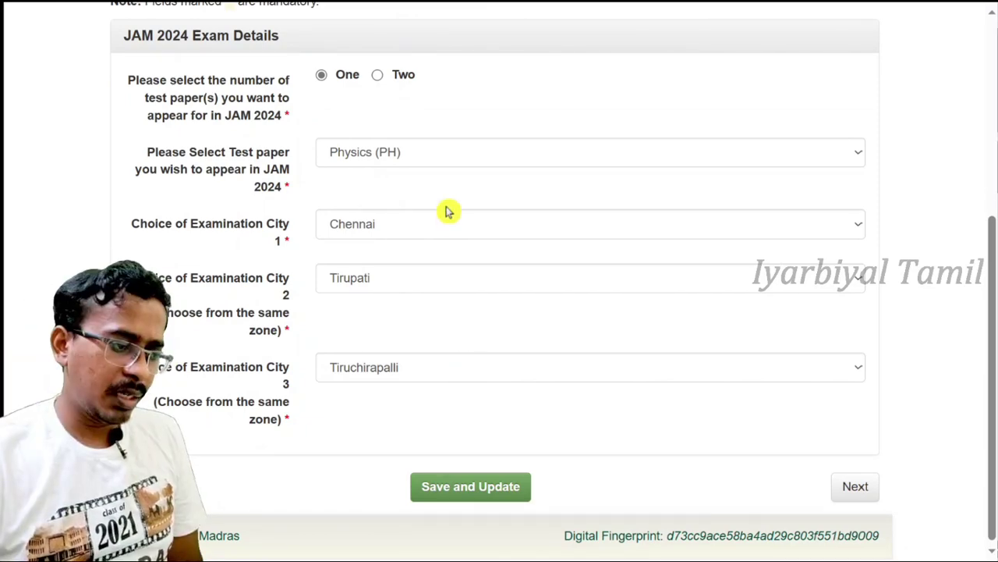
click(454, 229)
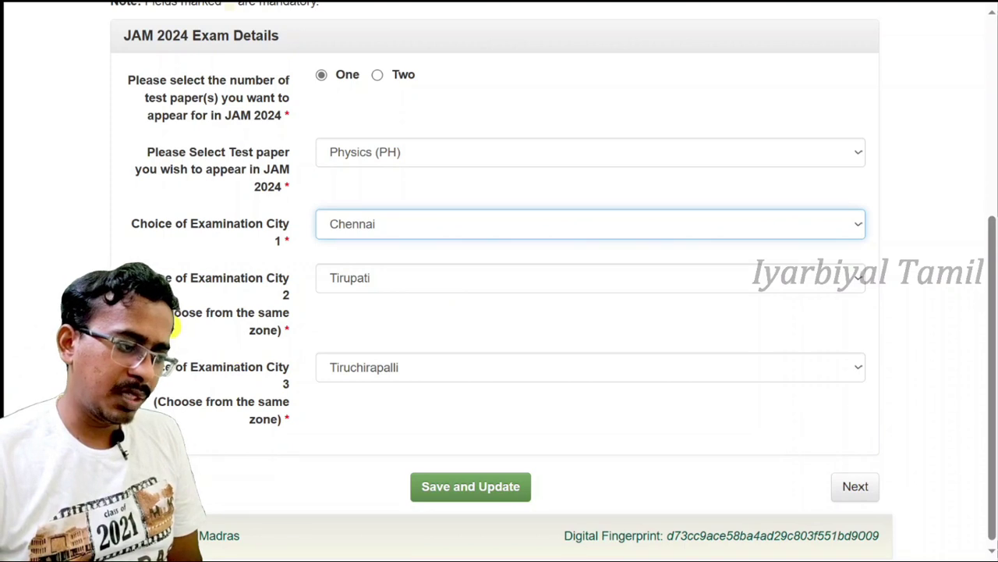
key(Tab)
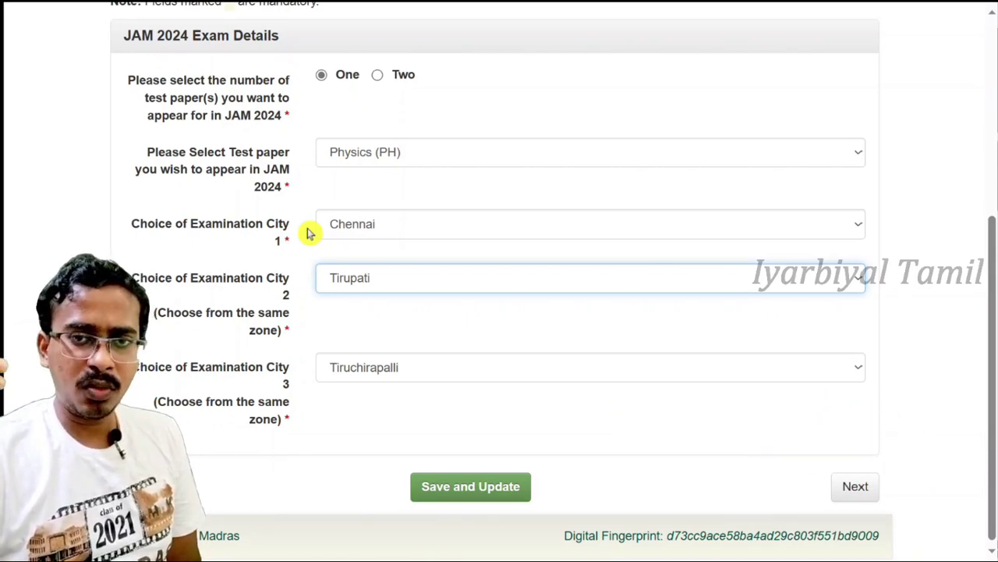
scroll(312, 234, up, 2)
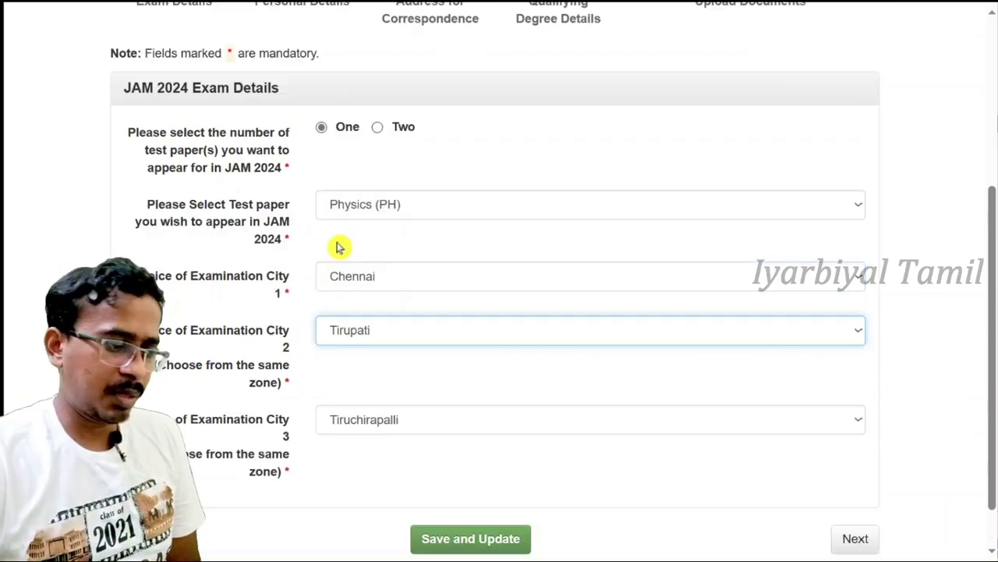
scroll(502, 404, down, 2)
click(496, 485)
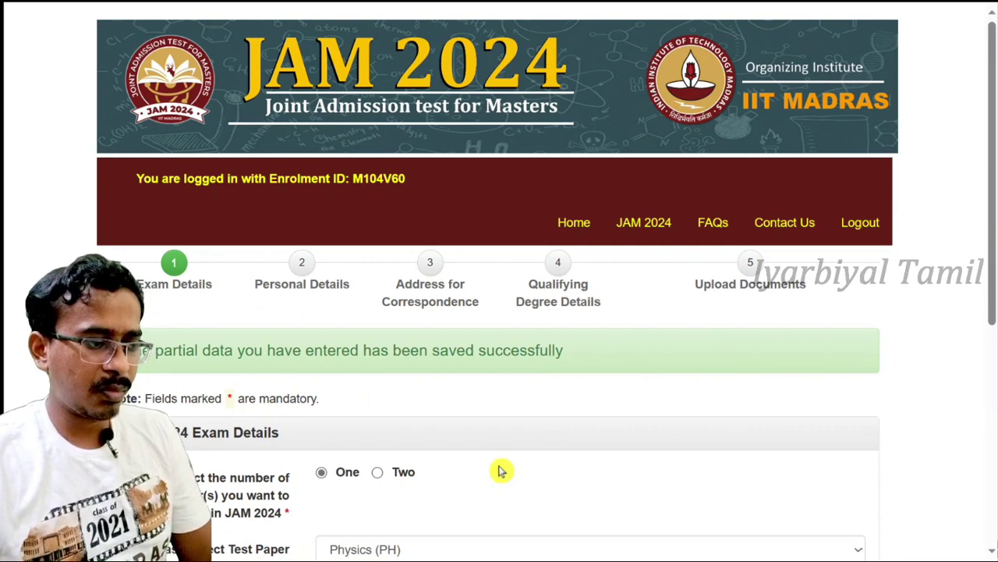
Proceed from the saved exam details to the Personal Details section.
scroll(503, 231, down, 3)
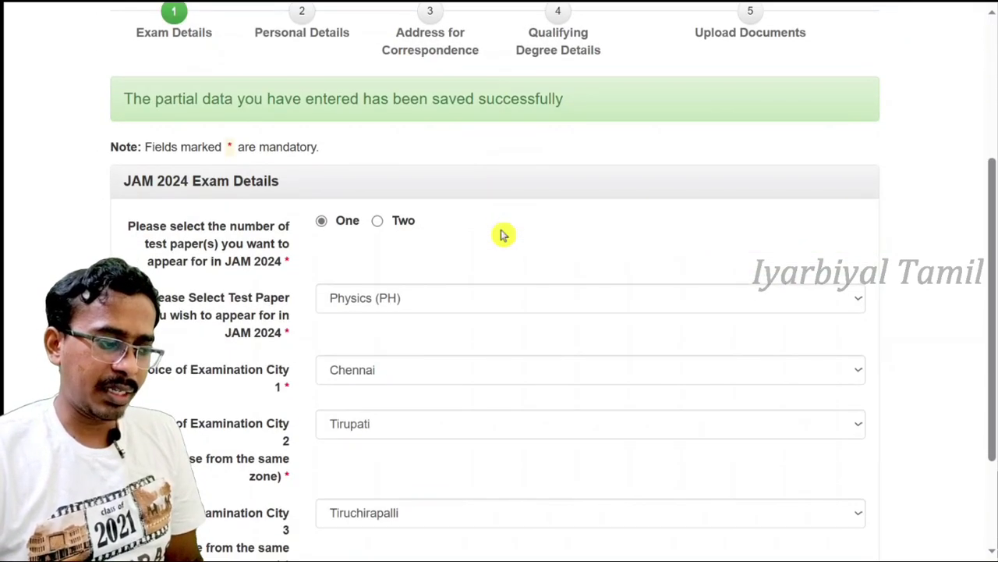
scroll(503, 234, down, 2)
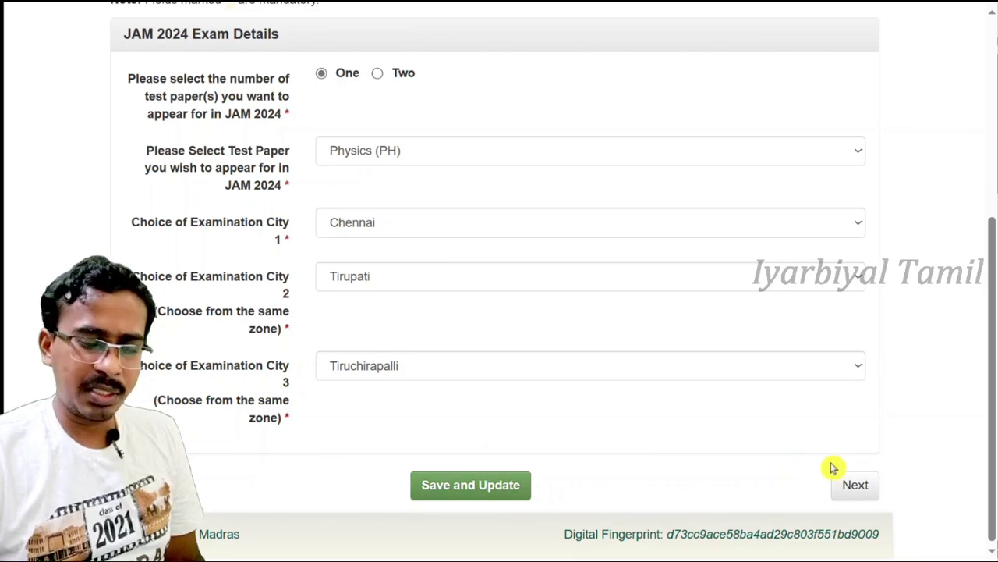
click(862, 496)
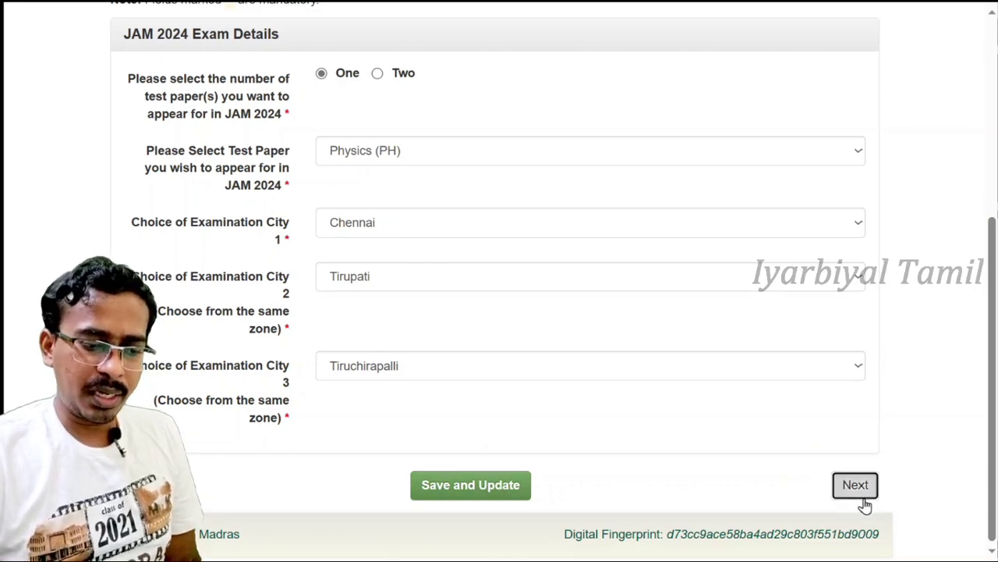
scroll(323, 112, up, 2)
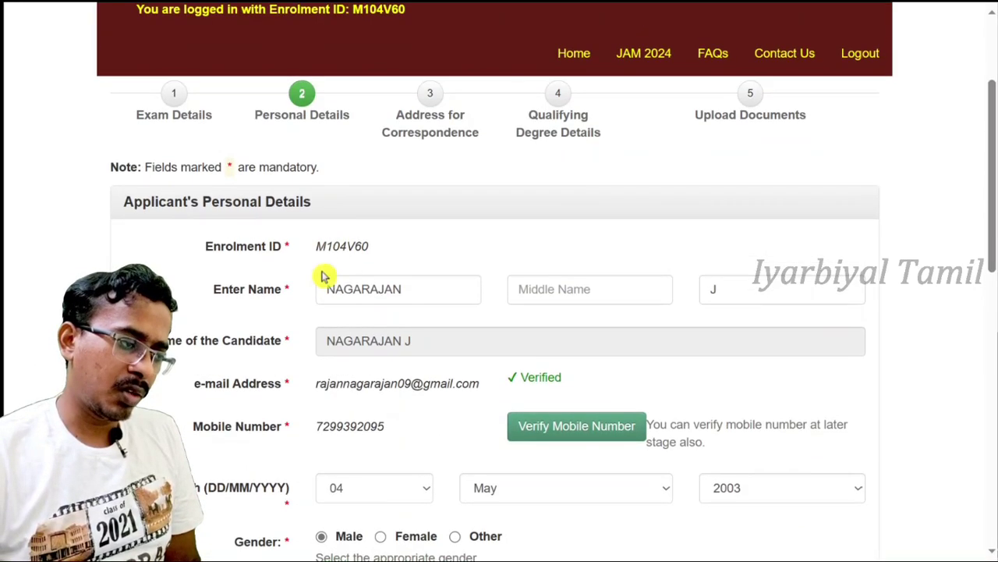
Examine the applicant's name, contact, date of birth, gender, nationality and ID proof fields.
scroll(364, 247, down, 1)
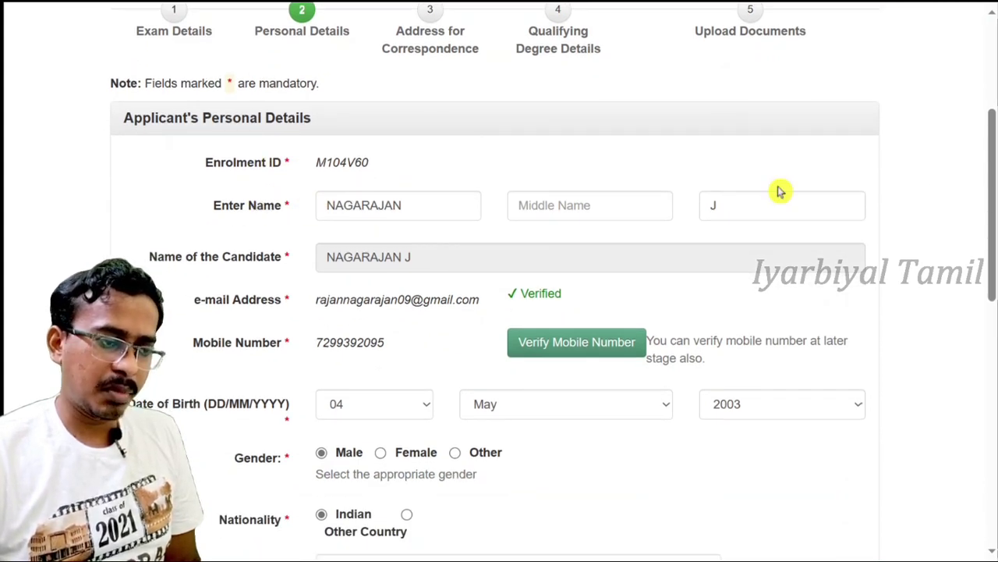
drag(424, 258, 321, 256)
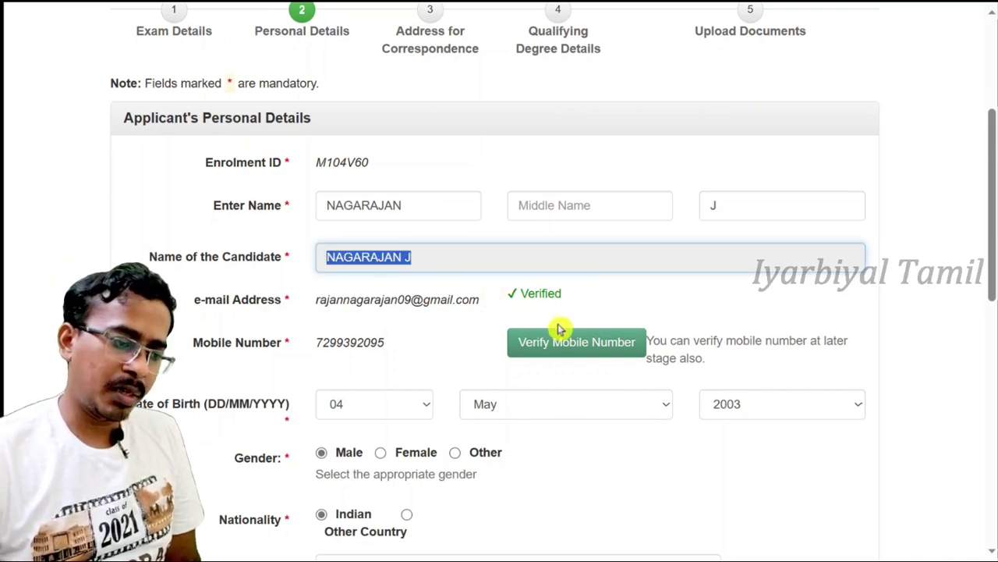
scroll(560, 328, down, 2)
scroll(560, 328, down, 2)
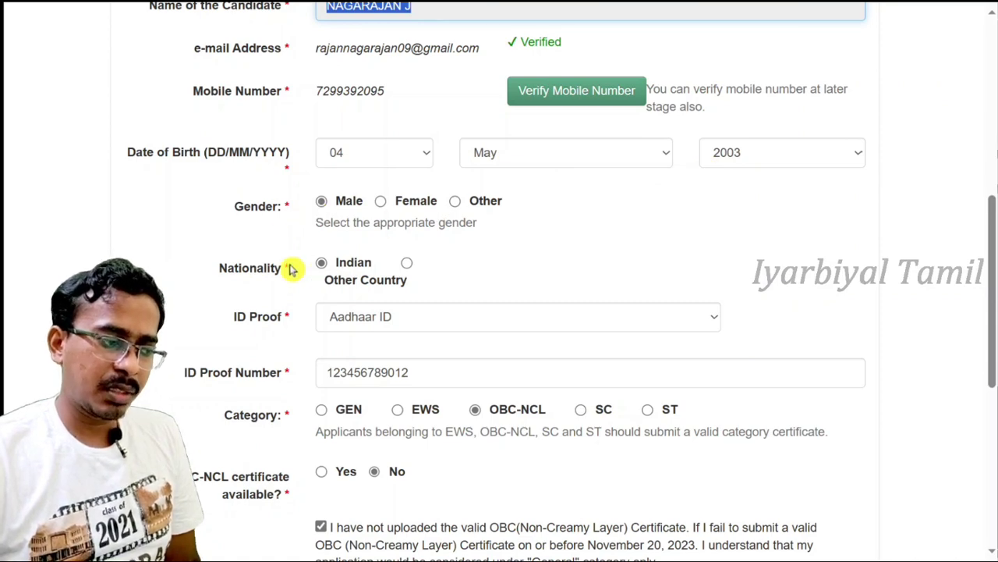
scroll(390, 266, down, 1)
click(401, 234)
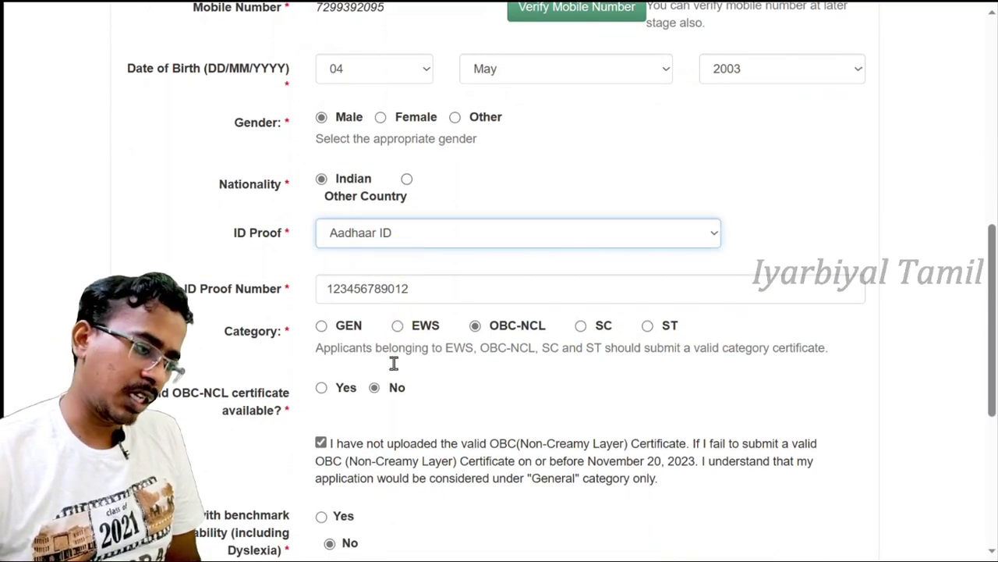
click(530, 171)
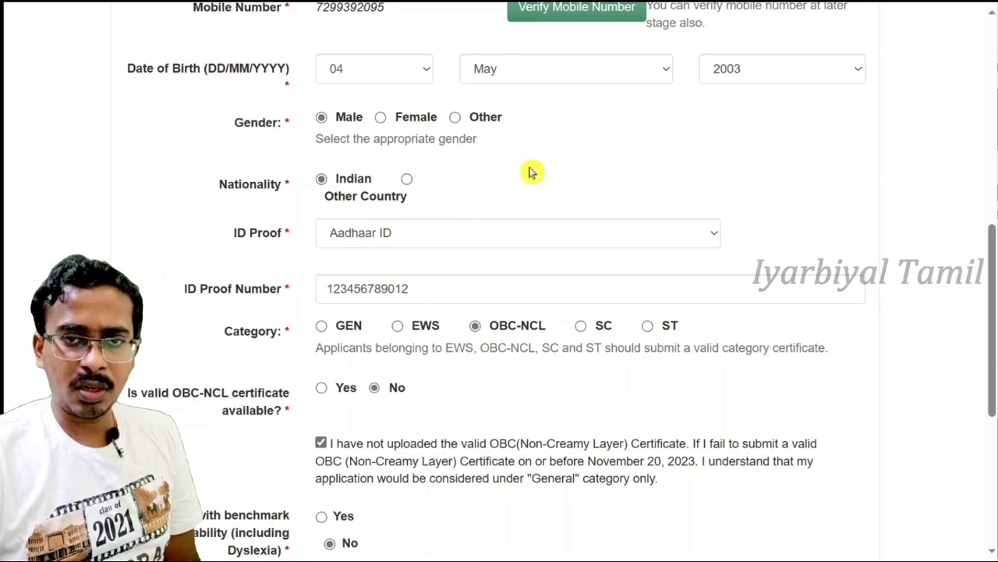
scroll(372, 223, down, 1)
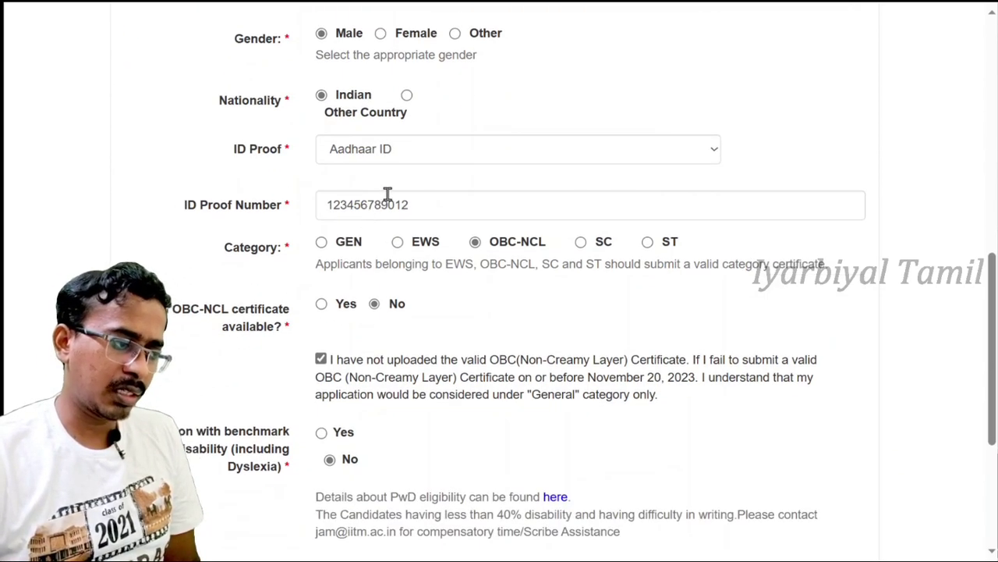
click(443, 205)
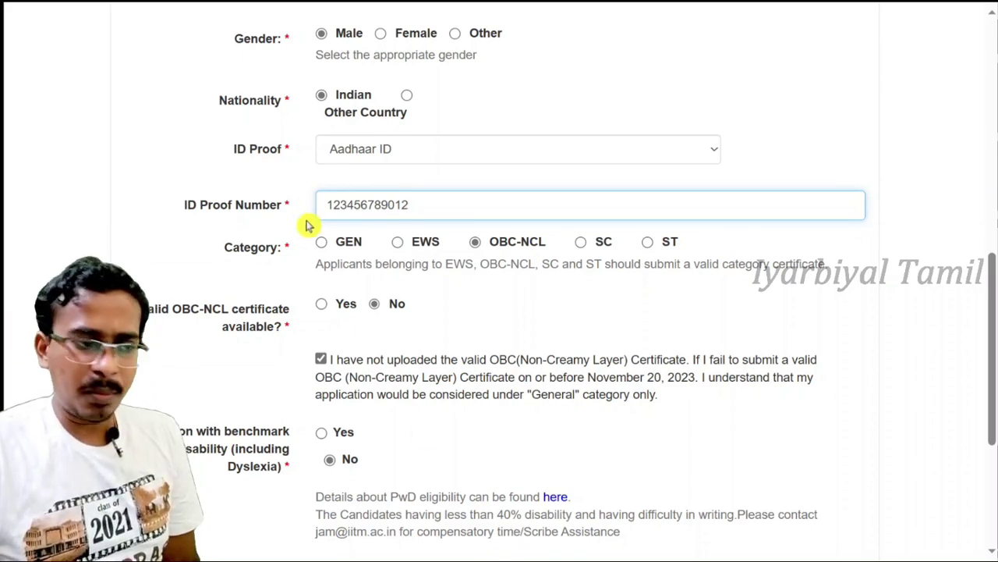
Change the category to EWS, mark the valid EWS certificate as not available, and highlight the submission deadline in the declaration.
click(397, 244)
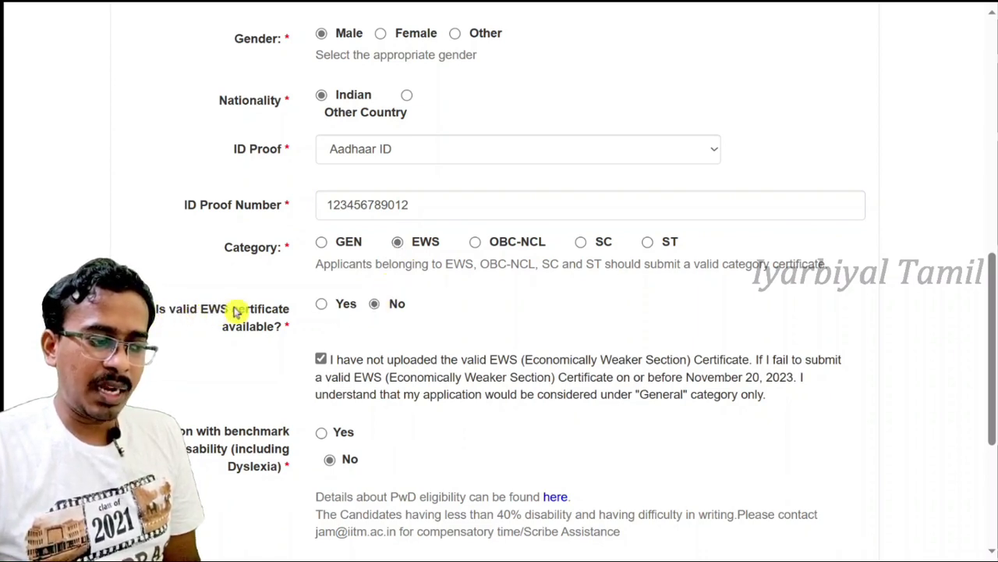
click(345, 304)
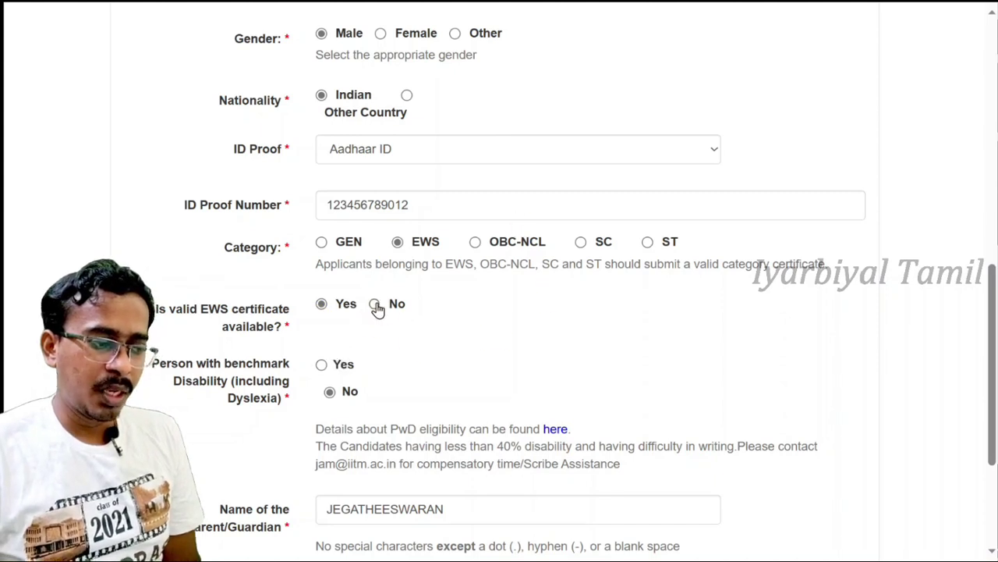
click(377, 306)
click(531, 357)
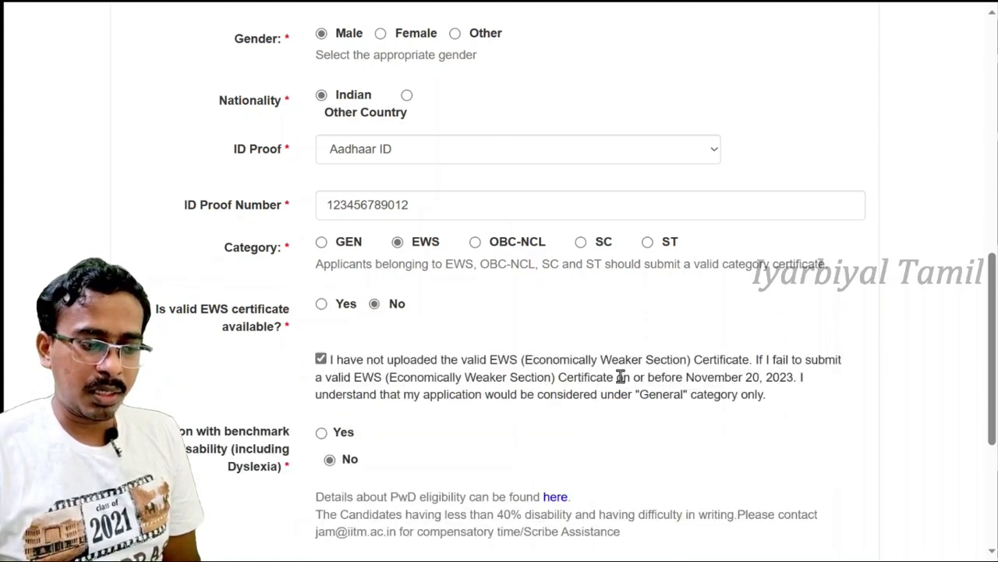
drag(629, 377, 804, 377)
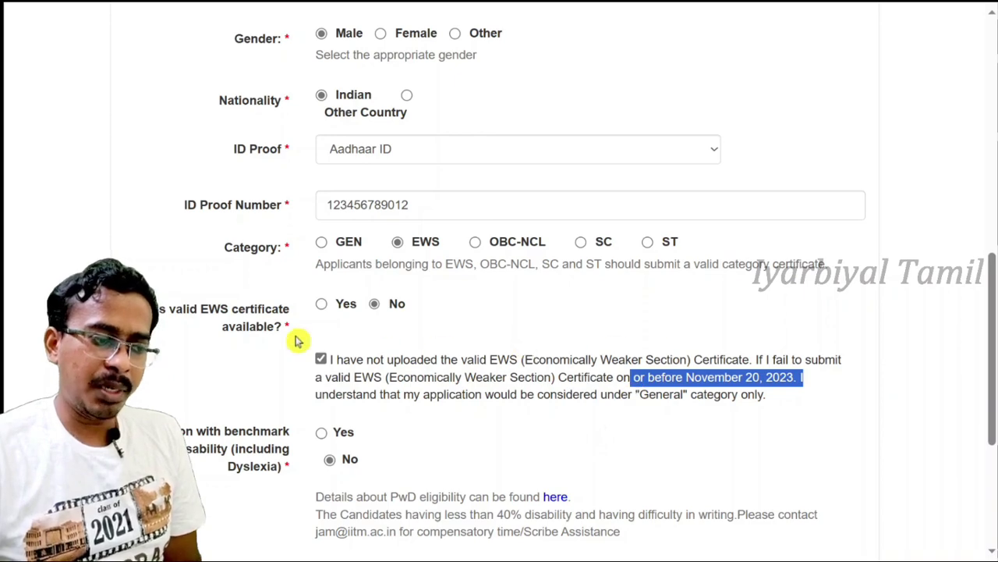
Check the disability and parent/guardian entries and save the personal details.
scroll(374, 320, down, 2)
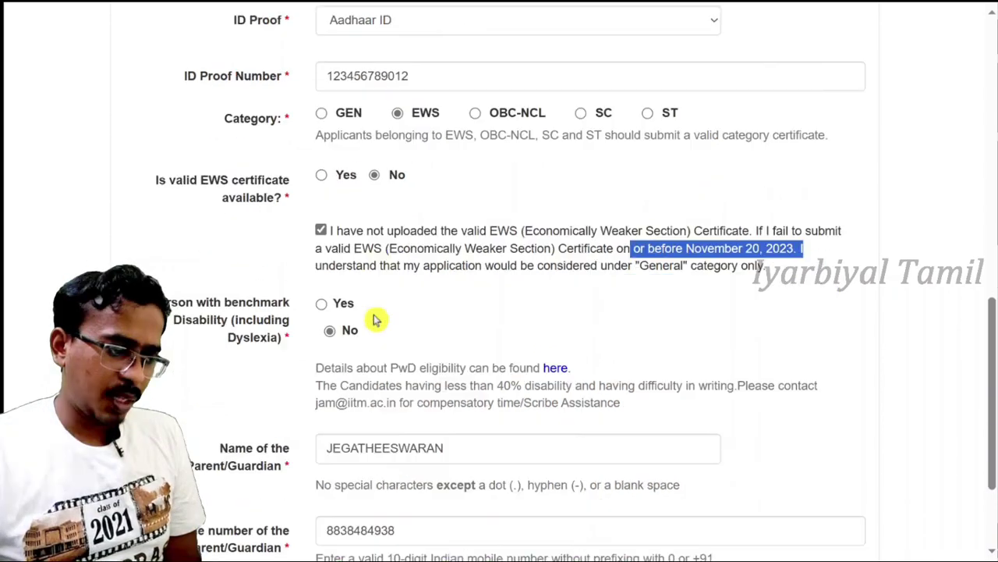
scroll(375, 320, down, 2)
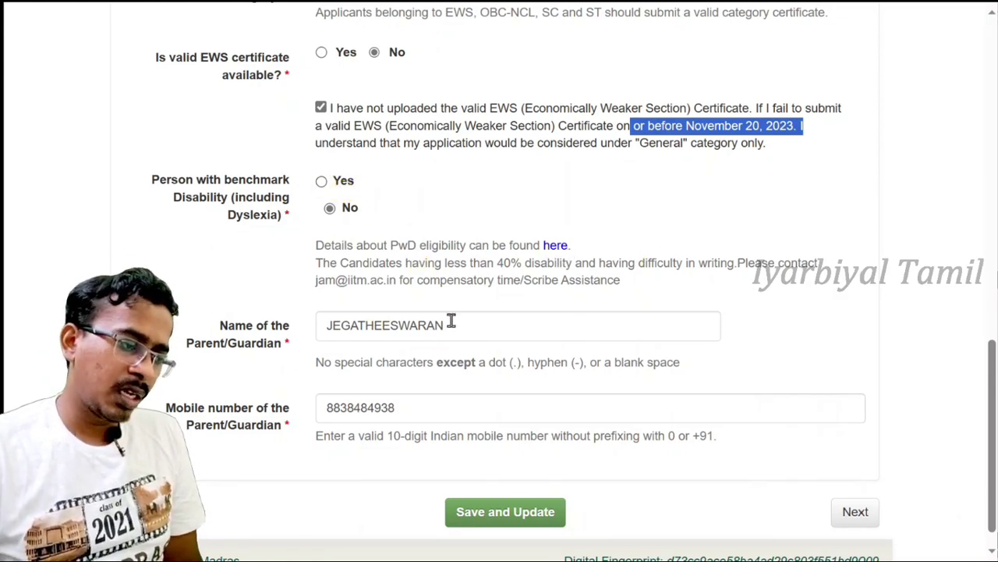
scroll(451, 322, down, 1)
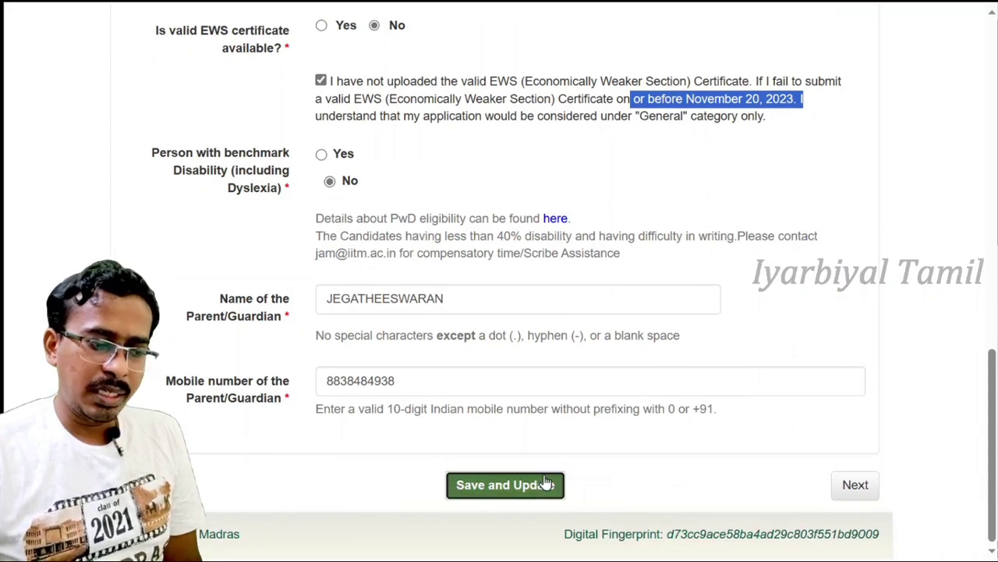
click(546, 484)
Proceed to the Address for Correspondence section and review its address fields.
scroll(571, 355, down, 5)
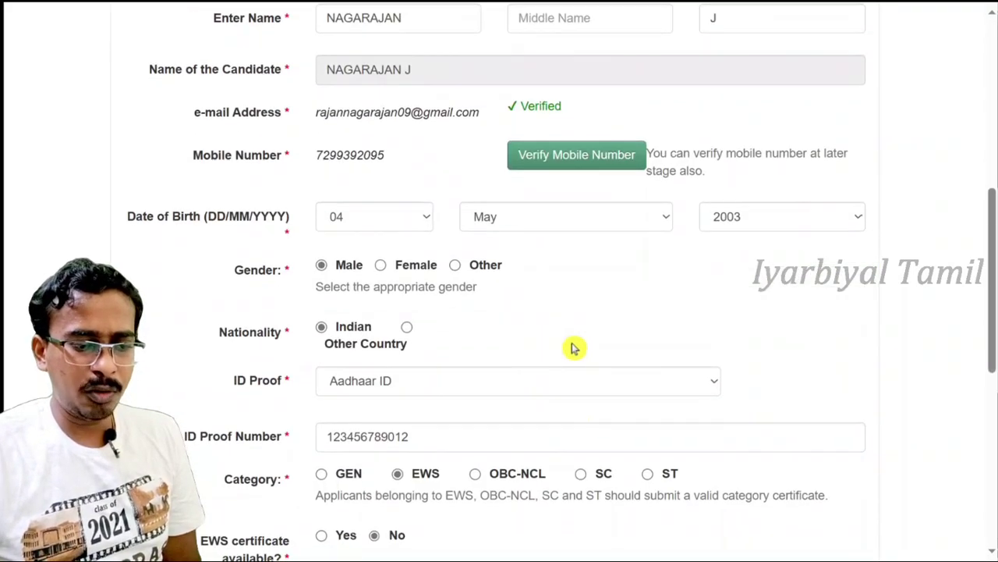
scroll(858, 499, down, 6)
click(856, 484)
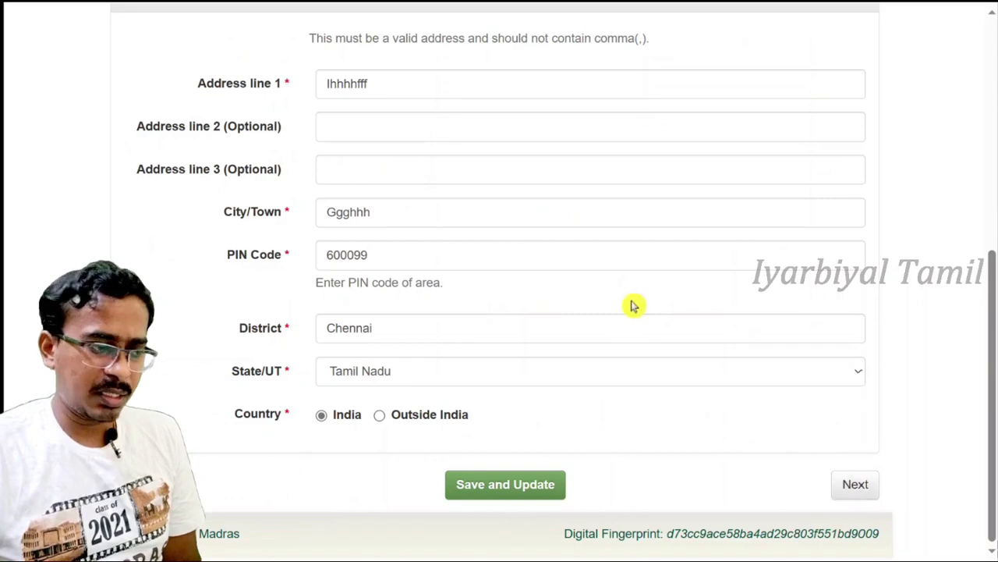
scroll(590, 286, up, 6)
scroll(539, 309, down, 2)
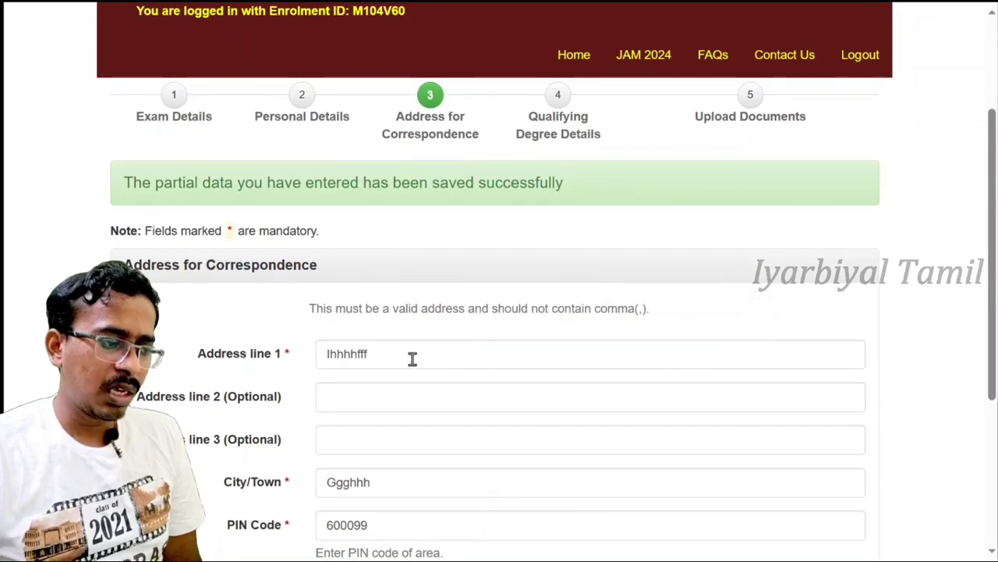
Check the correspondence address entries from address line 1 through country and save the section.
scroll(417, 353, down, 2)
click(404, 180)
scroll(403, 178, down, 2)
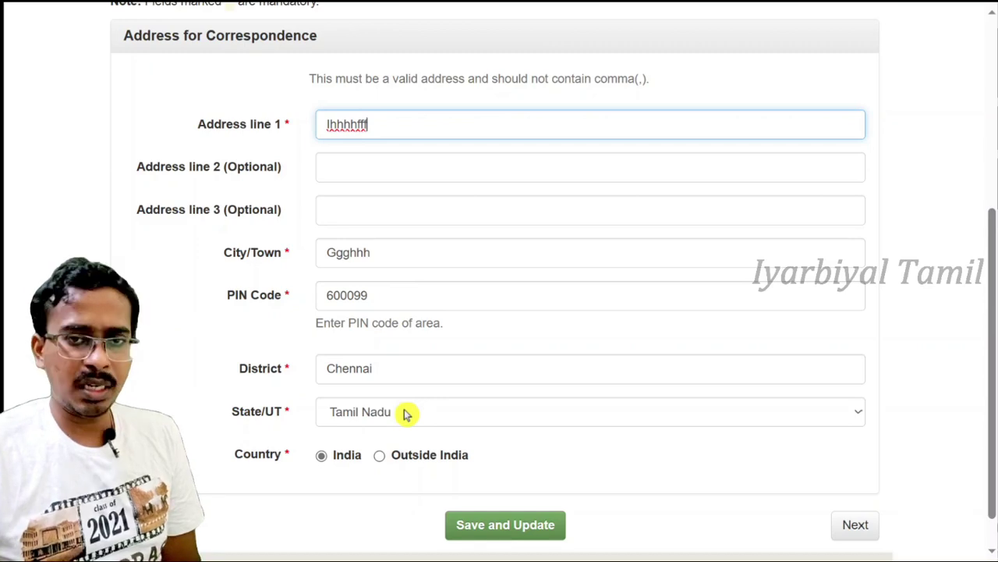
scroll(406, 413, down, 1)
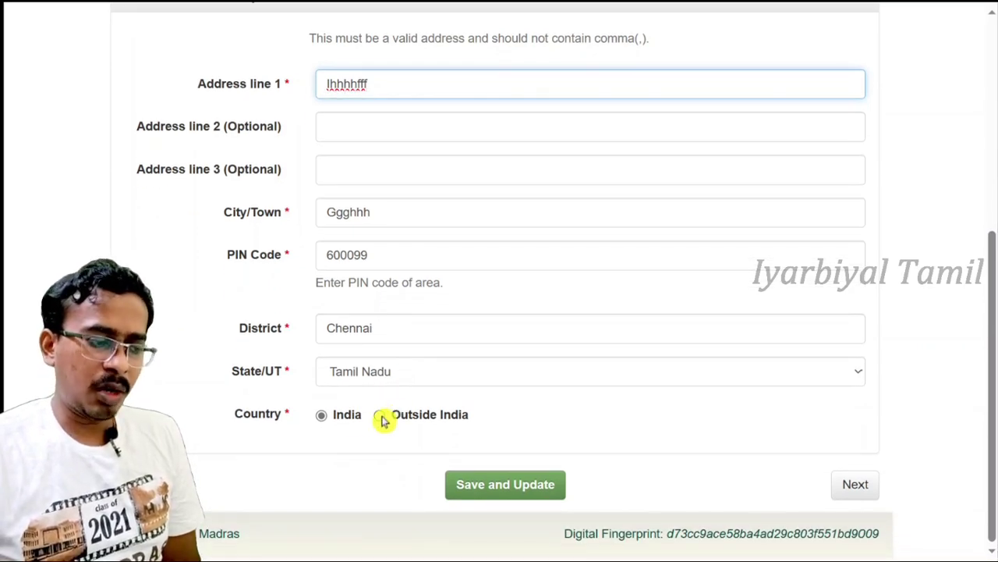
click(530, 489)
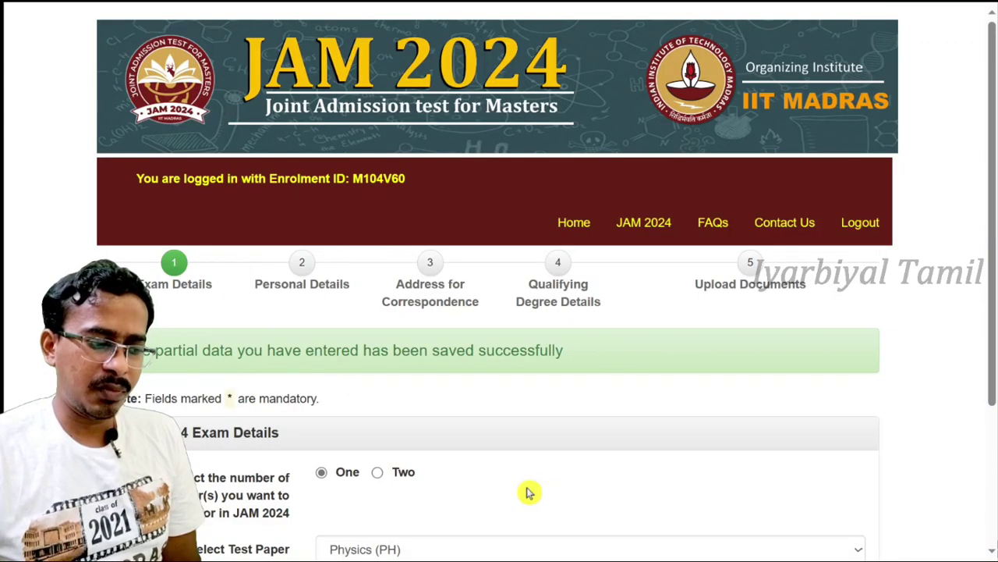
Advance through the saved form sections to Qualifying Degree Details.
scroll(546, 452, down, 5)
click(858, 537)
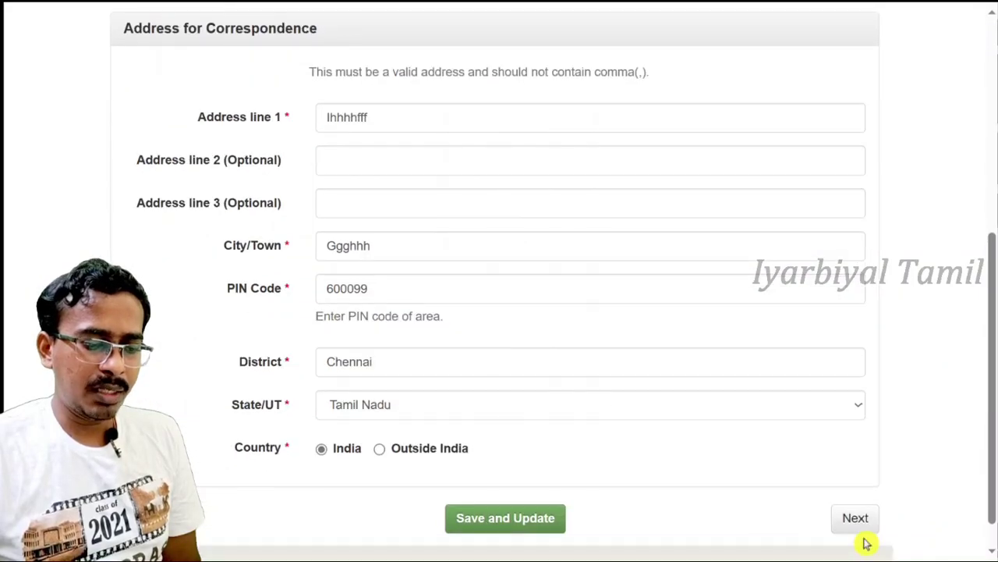
click(858, 524)
Set the qualifying degree to B.A. and its discipline to Biotechnology.
scroll(471, 226, down, 3)
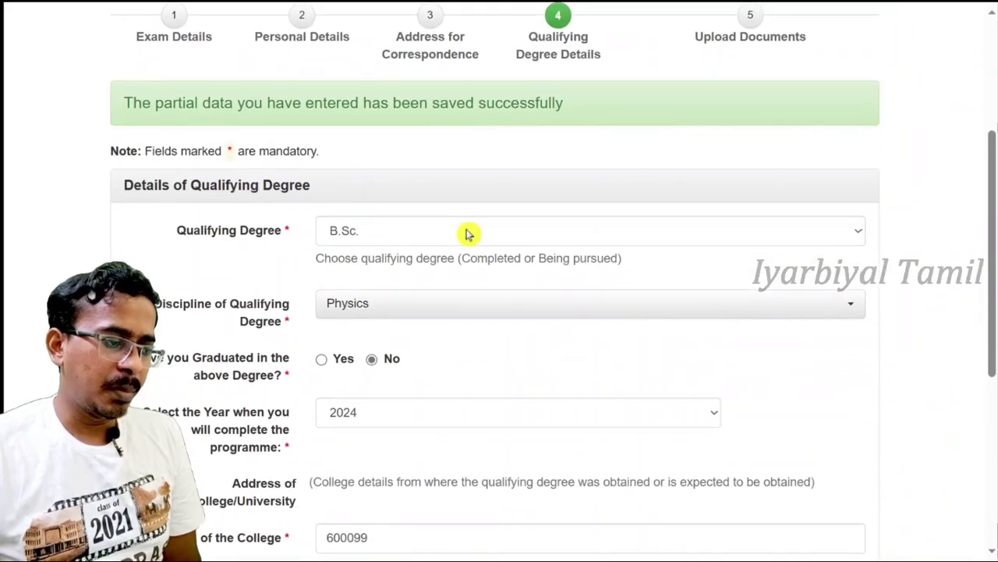
scroll(468, 232, down, 2)
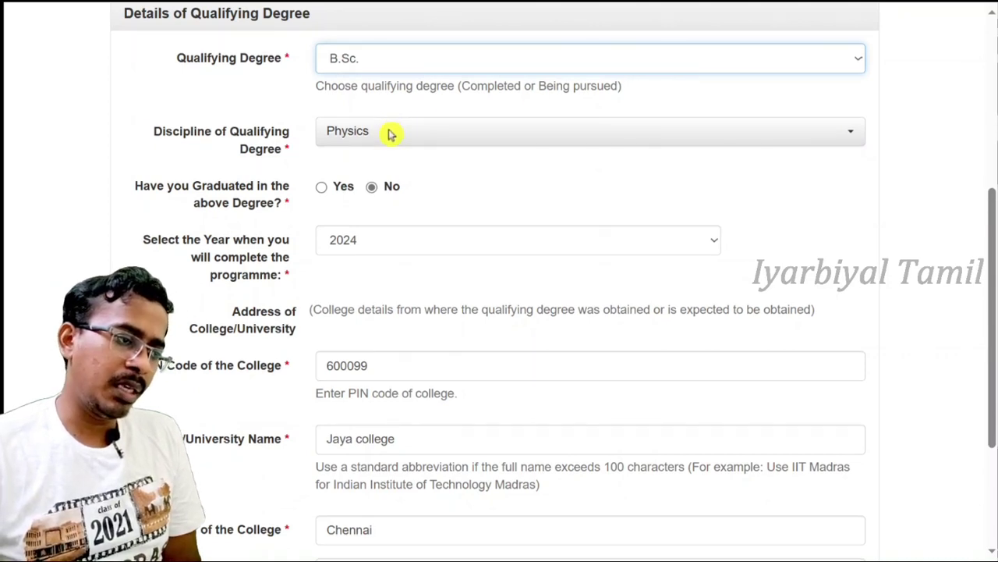
key(Up)
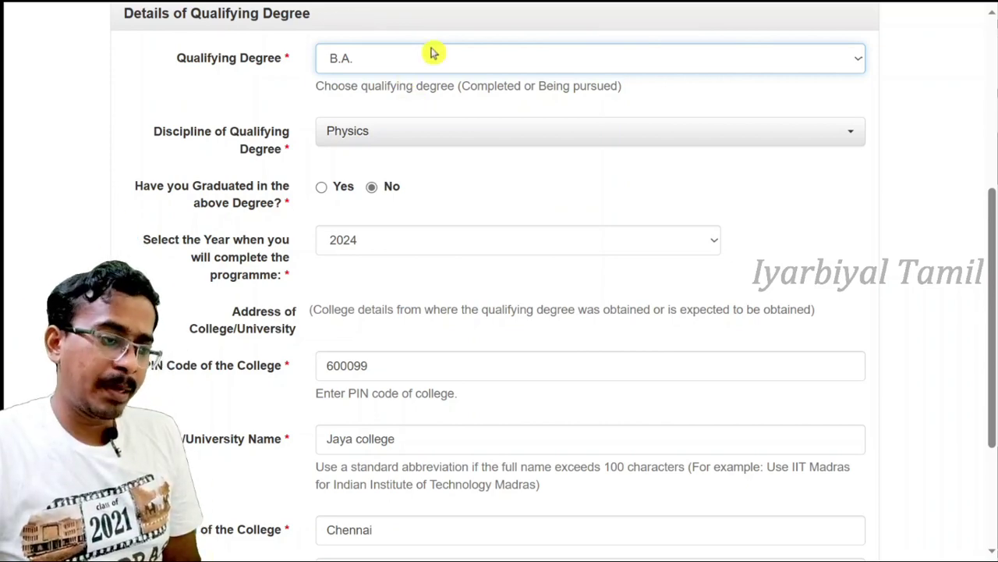
click(351, 133)
click(352, 134)
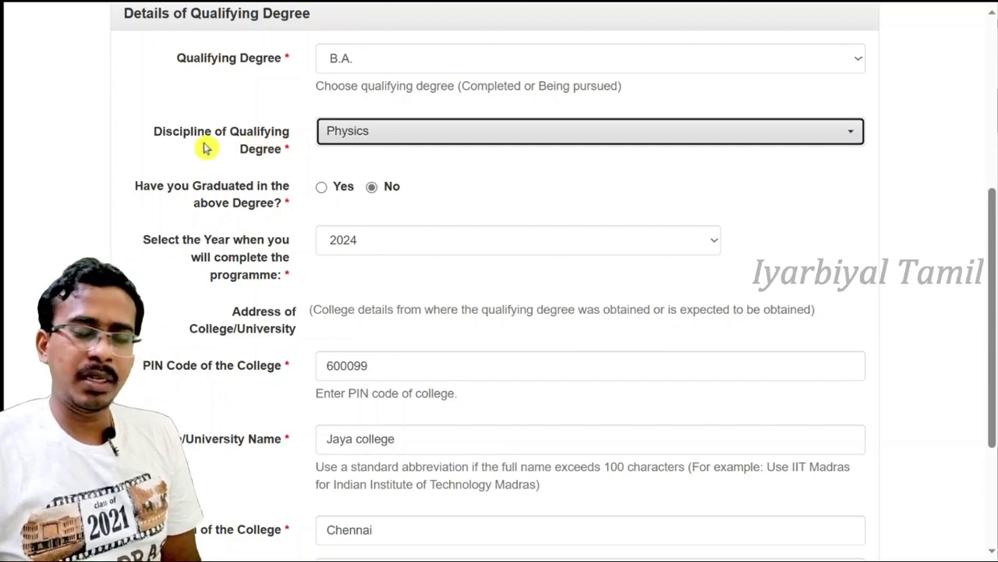
click(392, 142)
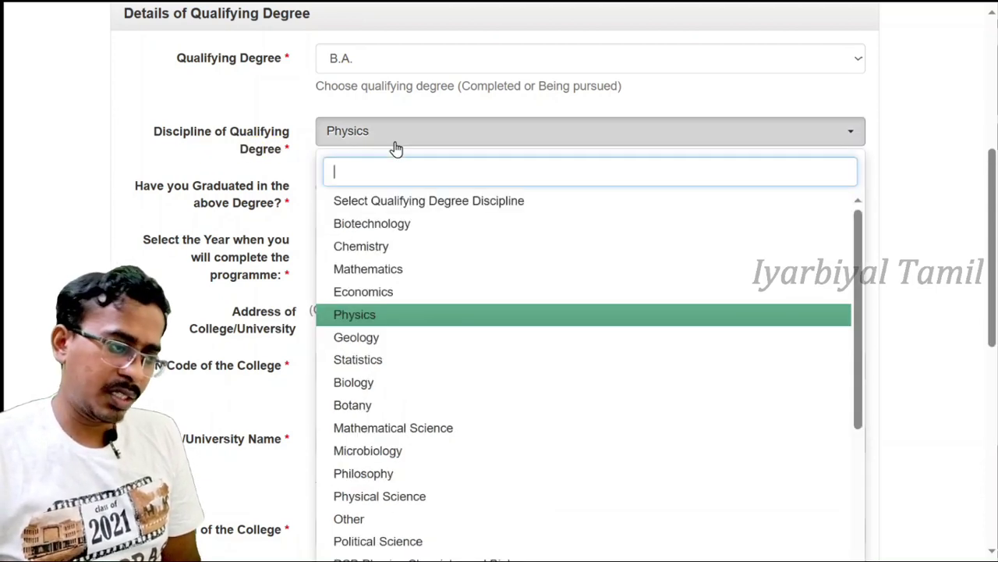
click(399, 224)
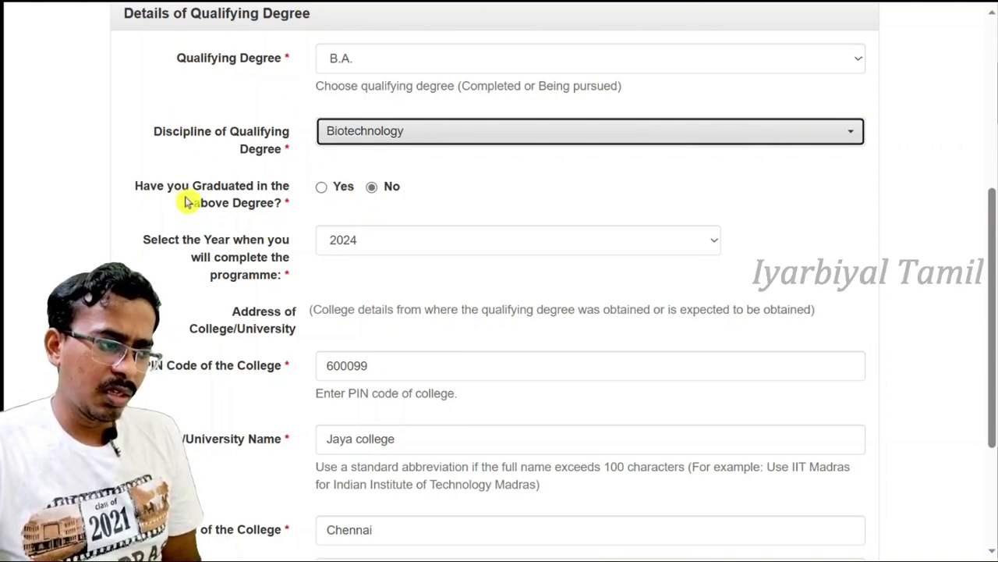
Mark the degree as not yet graduated and set the programme completion year to 2025.
click(374, 189)
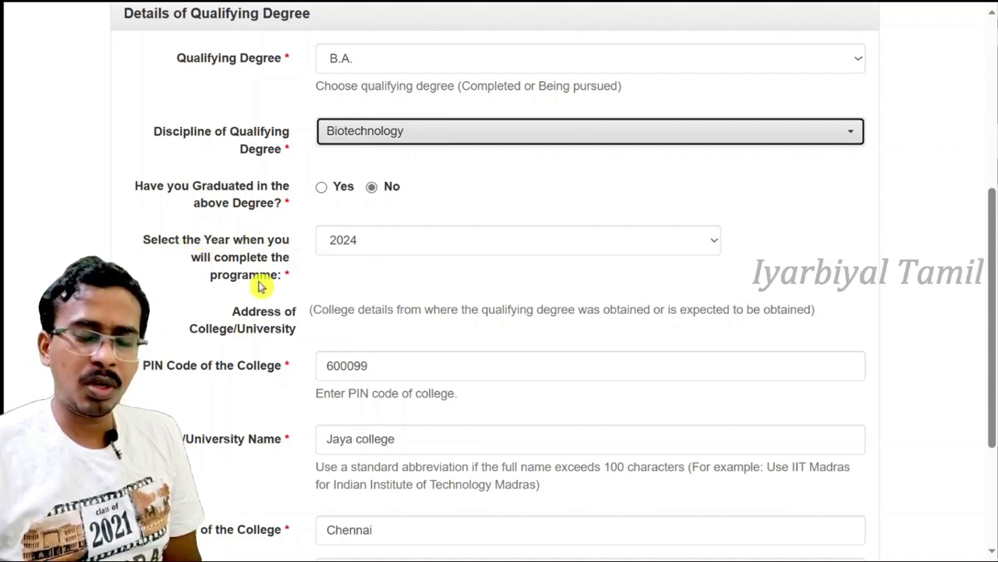
click(383, 248)
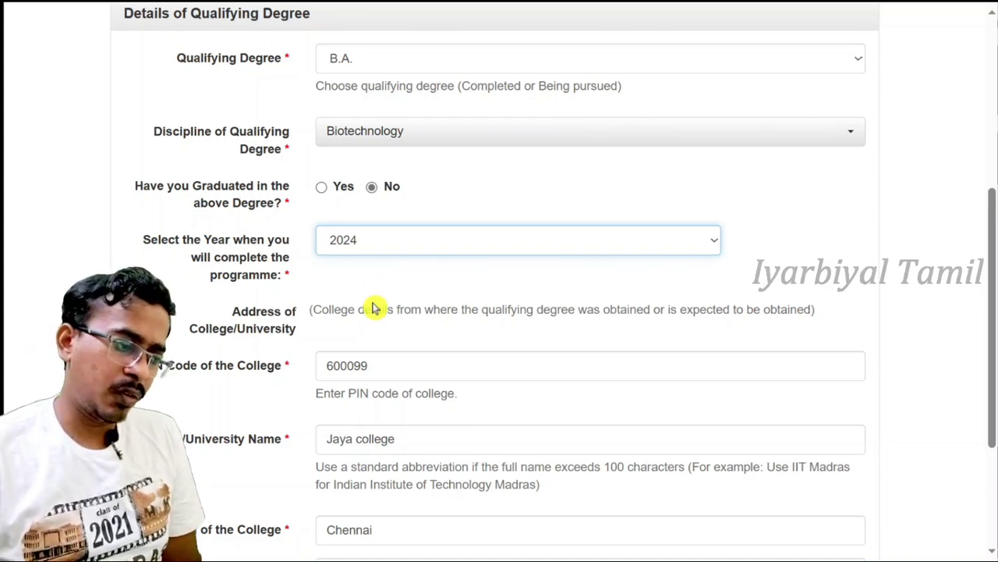
key(Down)
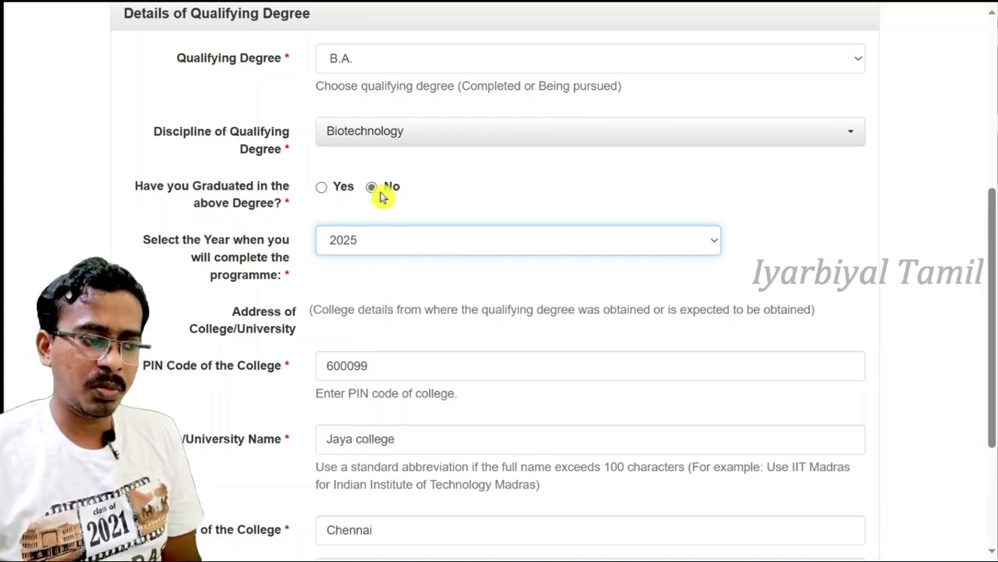
Mark the degree as graduated and set the year of passing to 2007.
click(321, 189)
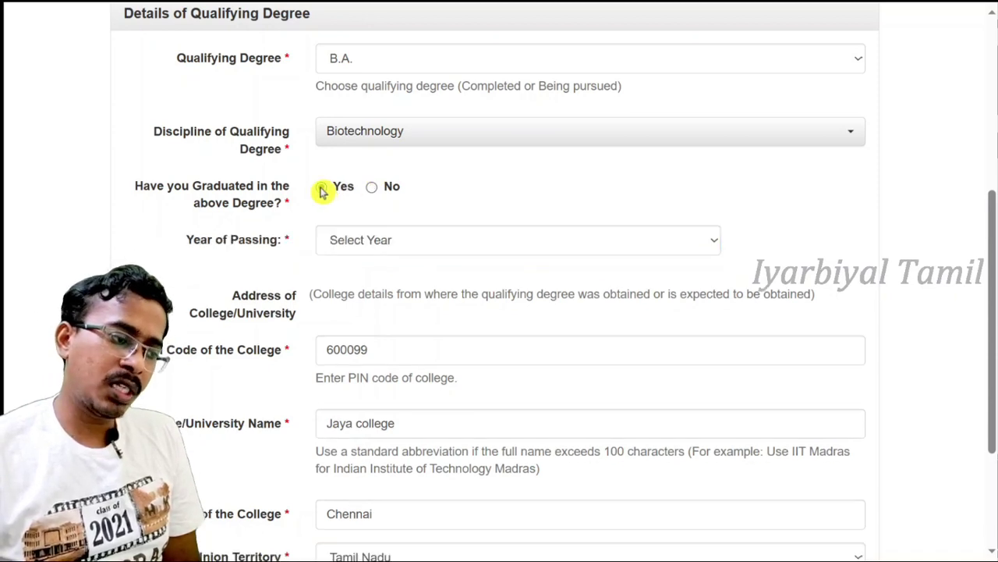
click(347, 242)
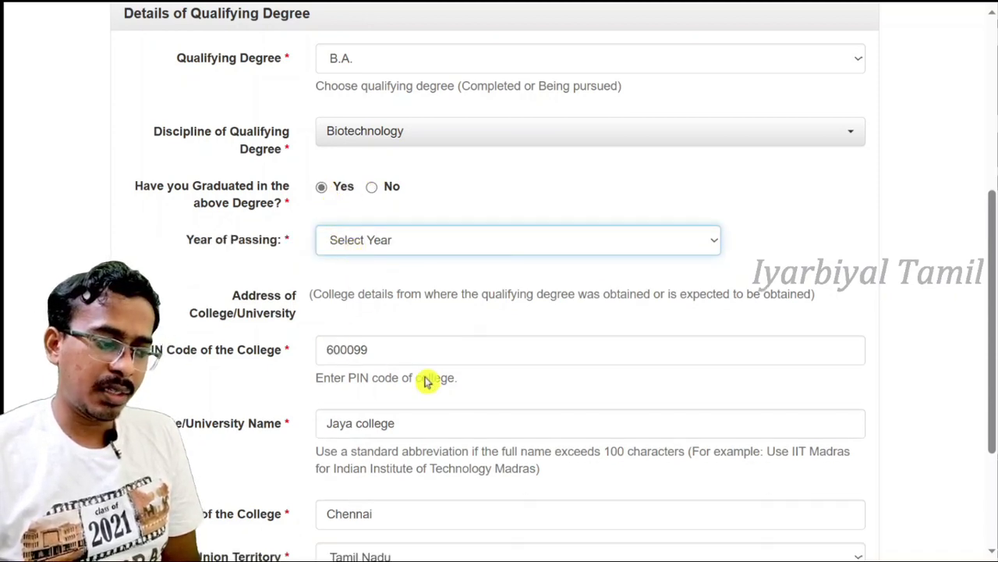
text(1993)
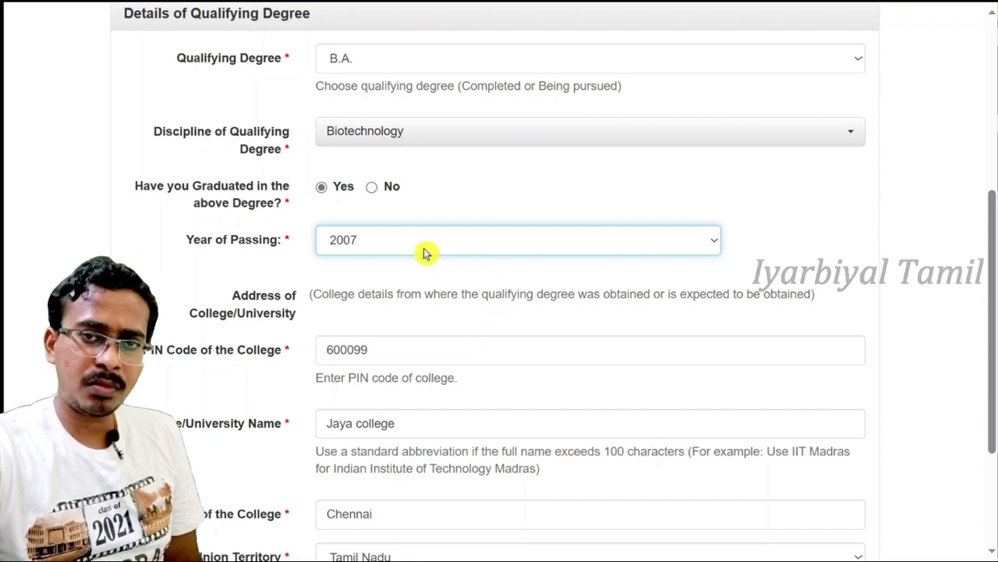
Check the college's PIN code, name, city, state and country entries.
scroll(336, 258, down, 1)
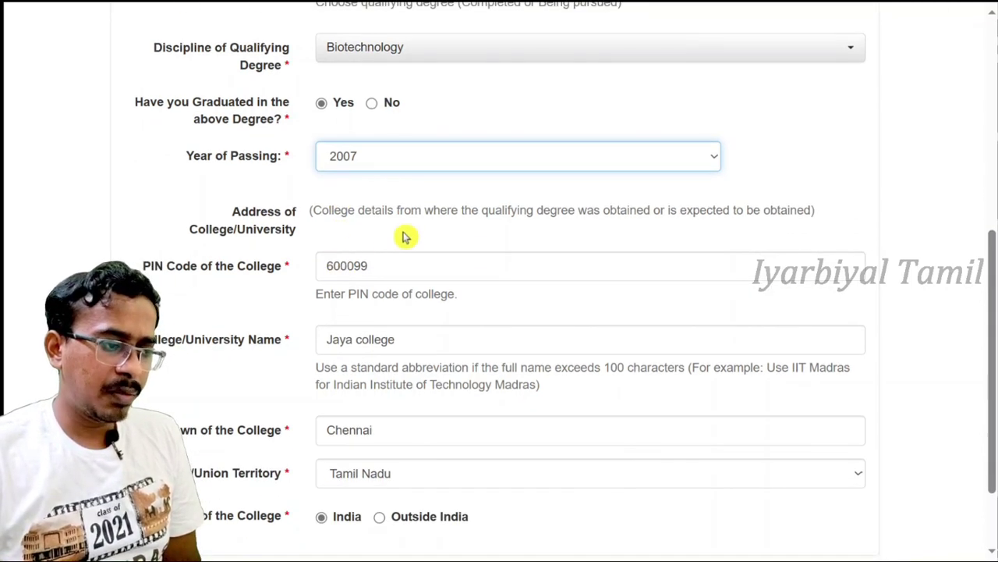
click(496, 205)
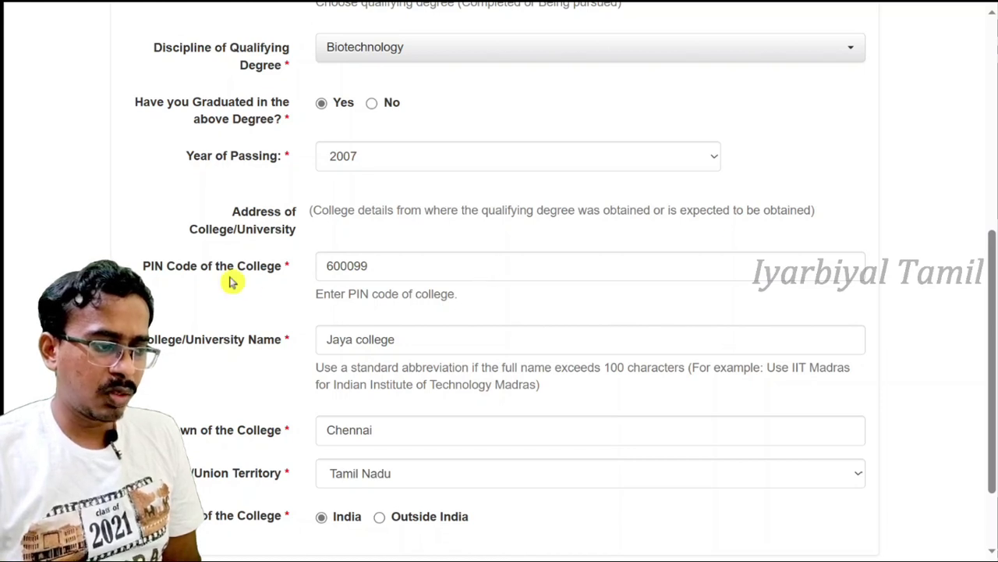
click(397, 267)
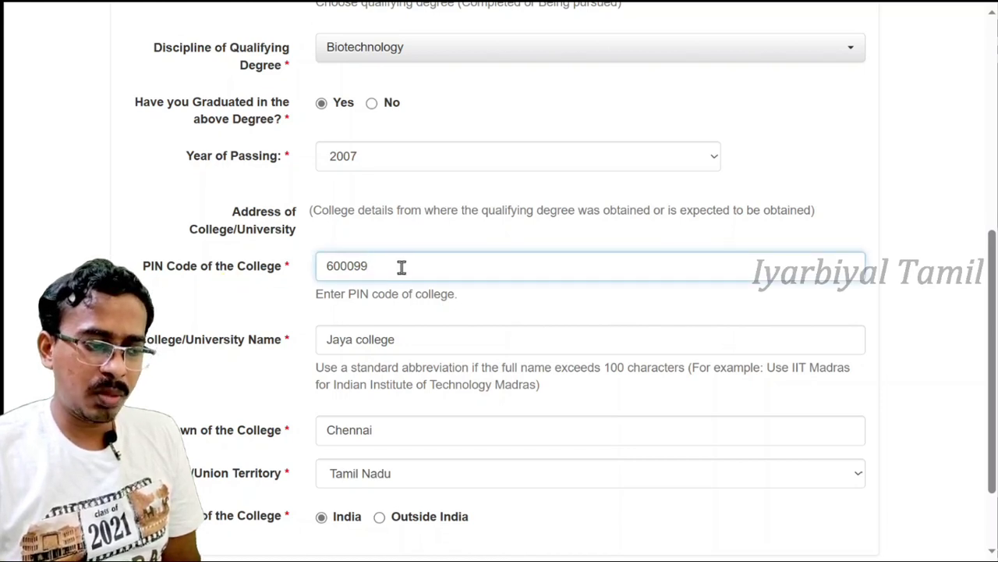
click(815, 329)
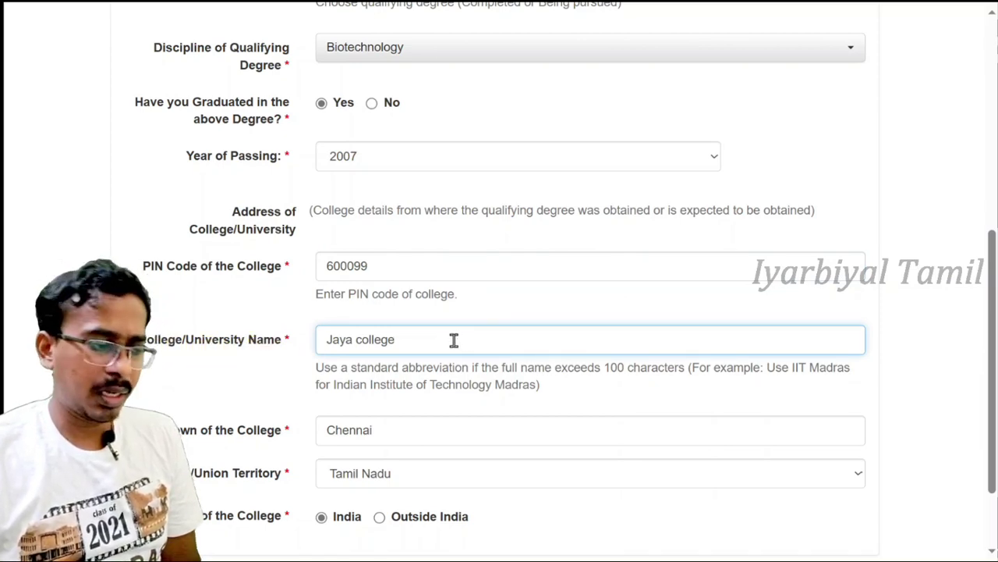
scroll(452, 338, down, 1)
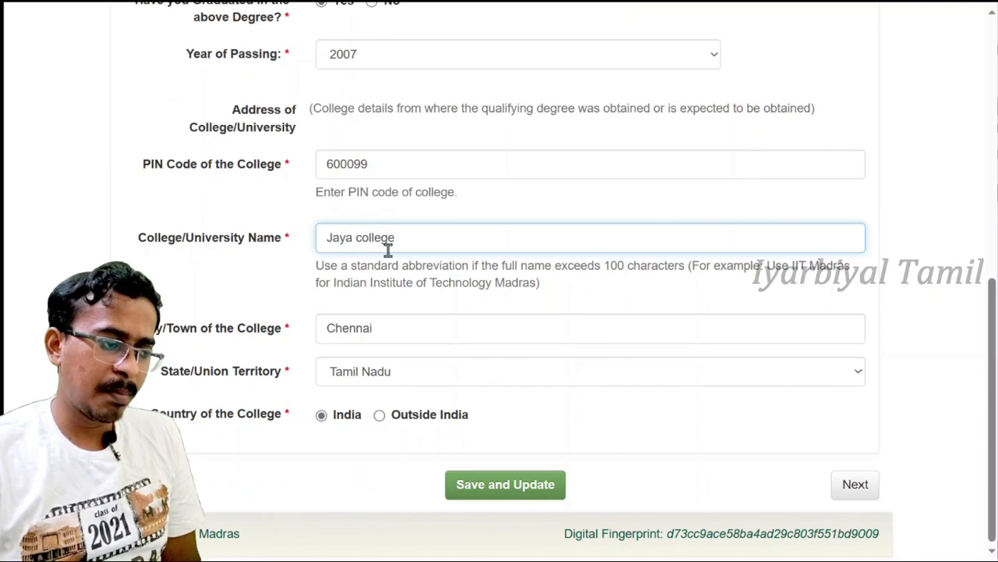
click(391, 326)
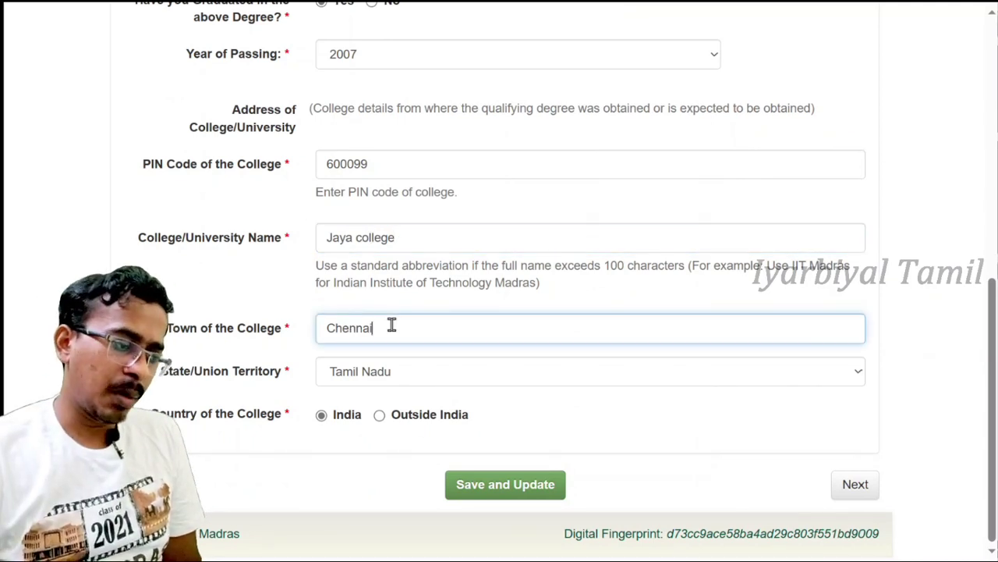
click(303, 294)
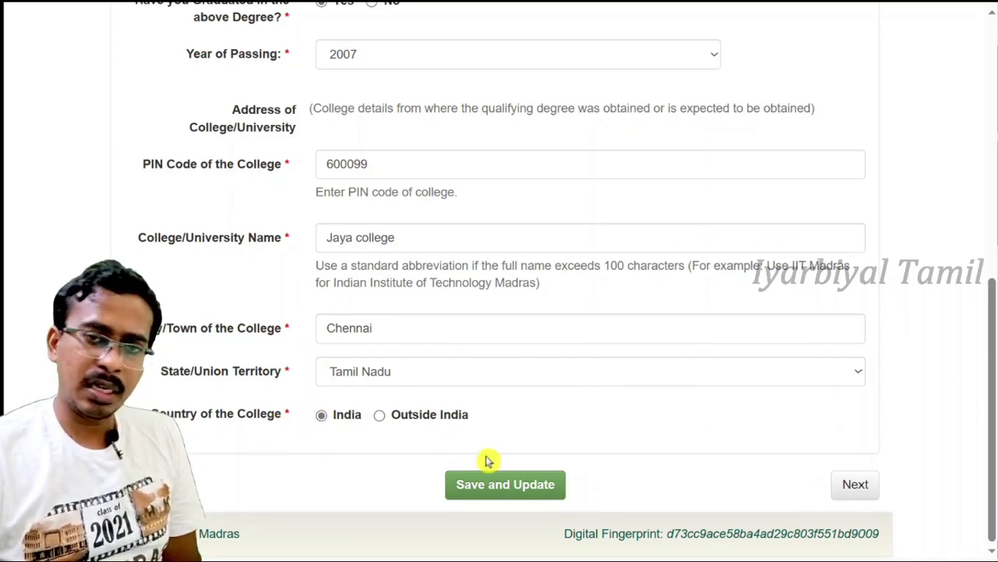
Save the qualifying degree details and proceed to the Upload Documents section.
click(494, 490)
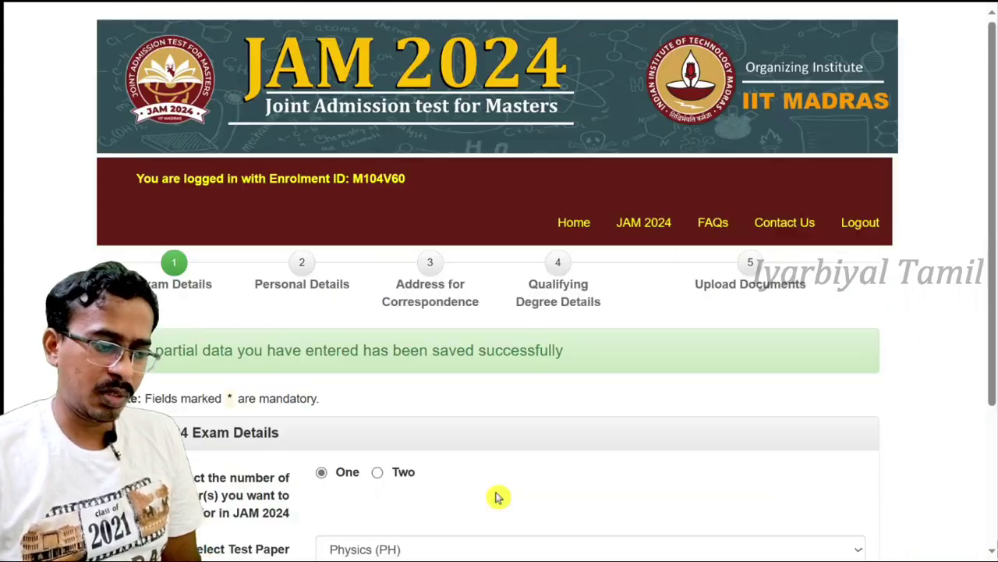
scroll(493, 380, down, 3)
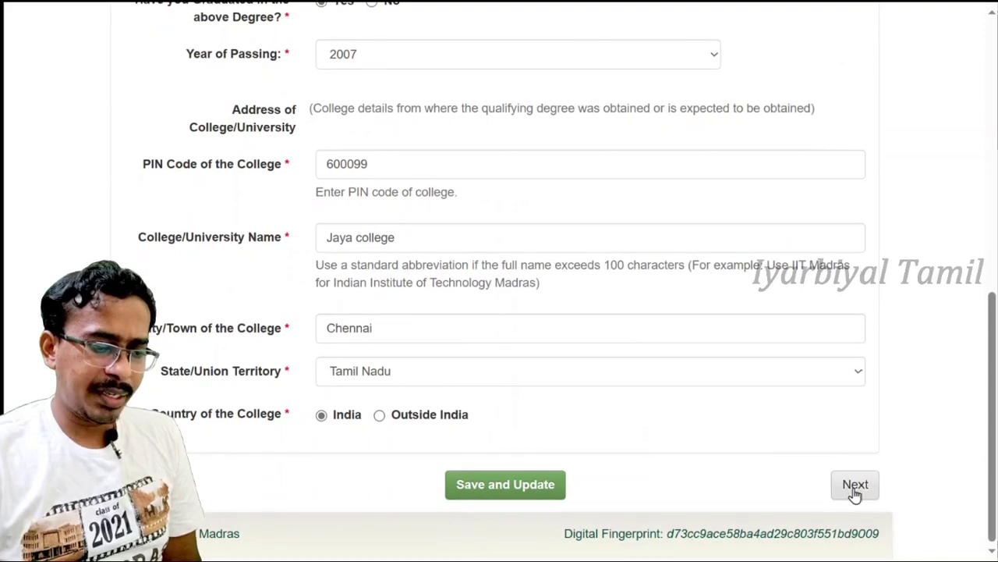
click(854, 485)
scroll(593, 319, up, 3)
scroll(458, 299, up, 5)
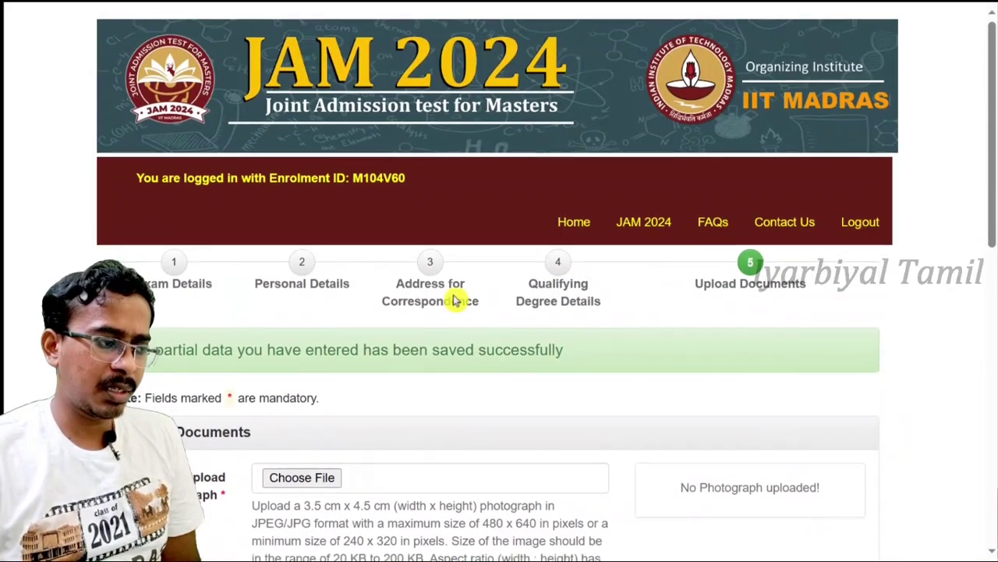
Examine the upload requirements for the photograph, signature and X Std. marksheet, and the field for the source of information about JAM 2024.
scroll(457, 296, down, 3)
scroll(454, 296, down, 5)
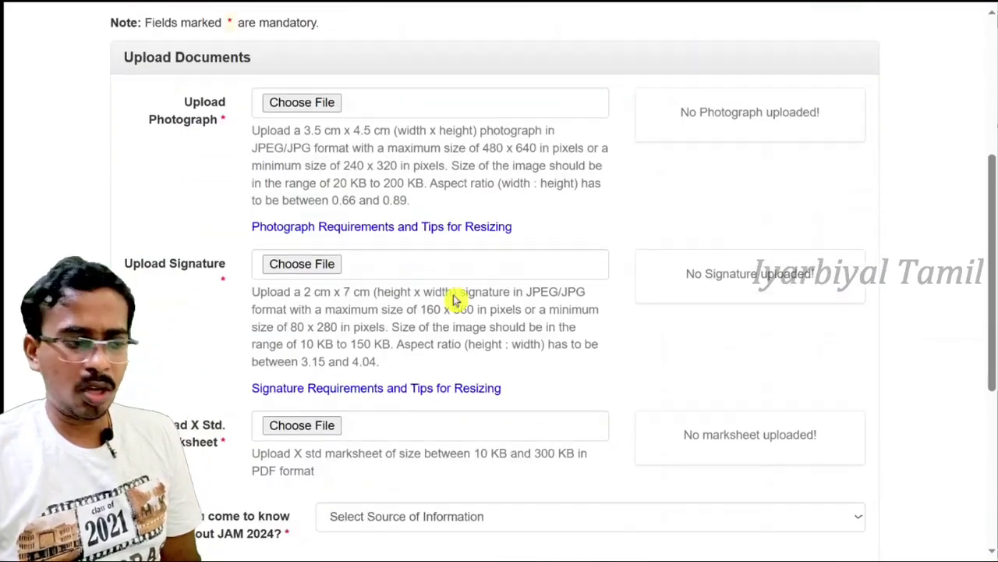
scroll(456, 300, up, 5)
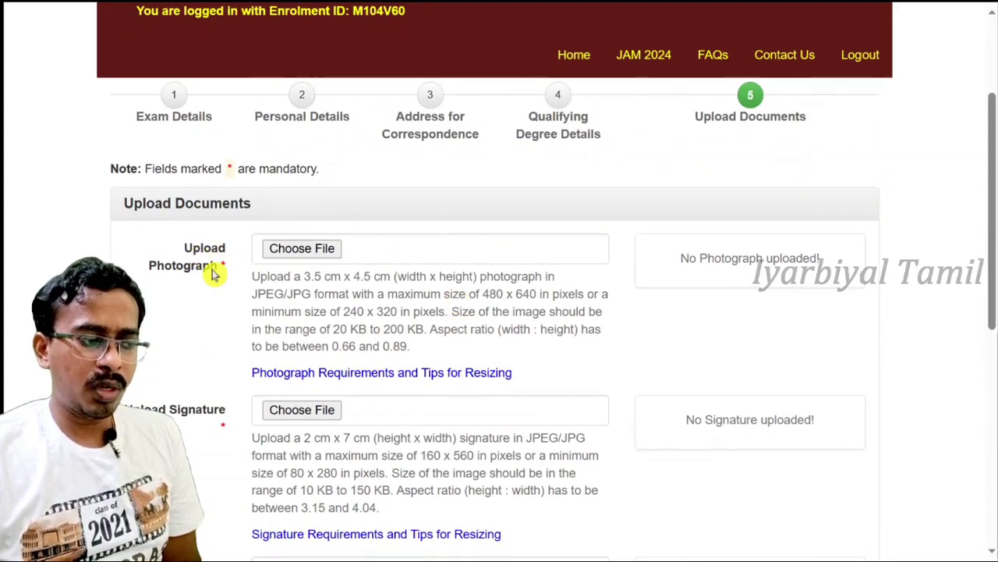
scroll(210, 270, down, 3)
scroll(204, 279, down, 3)
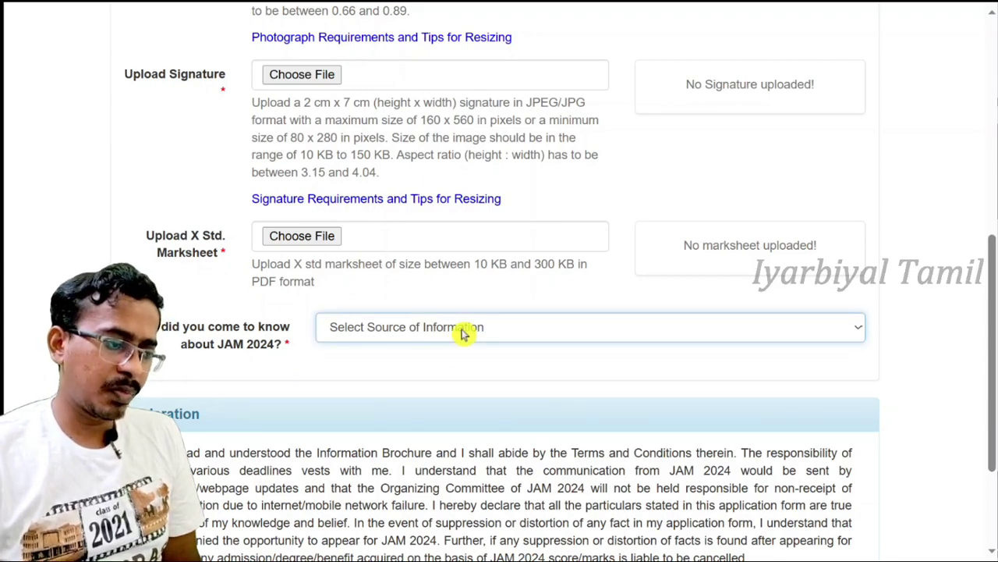
scroll(437, 327, up, 6)
scroll(437, 324, down, 4)
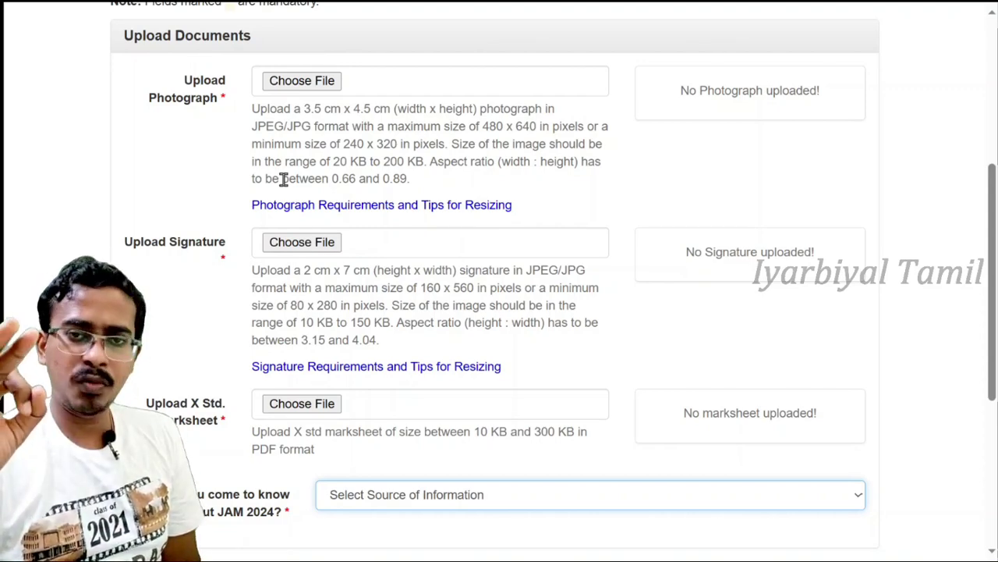
scroll(289, 190, up, 3)
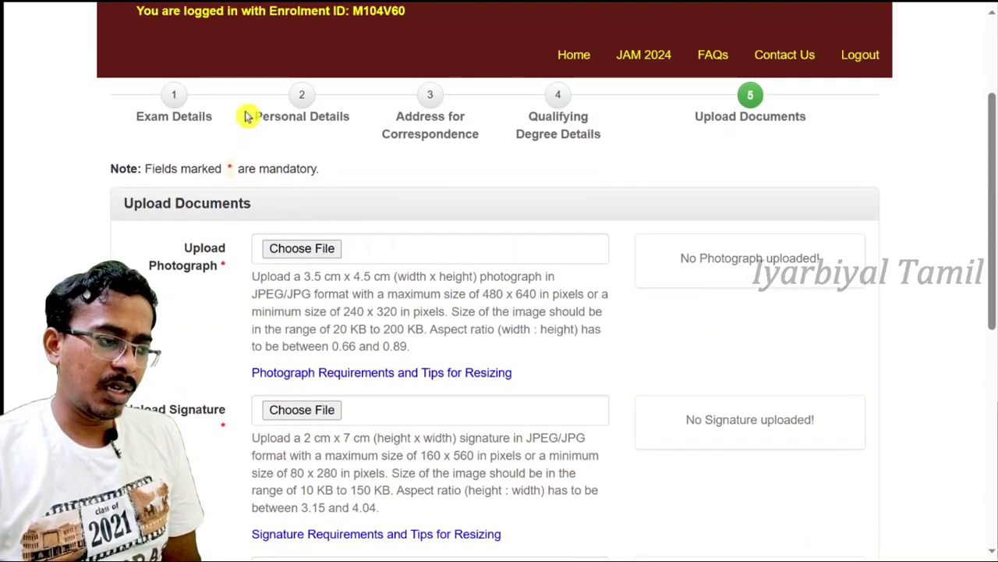
scroll(351, 236, down, 4)
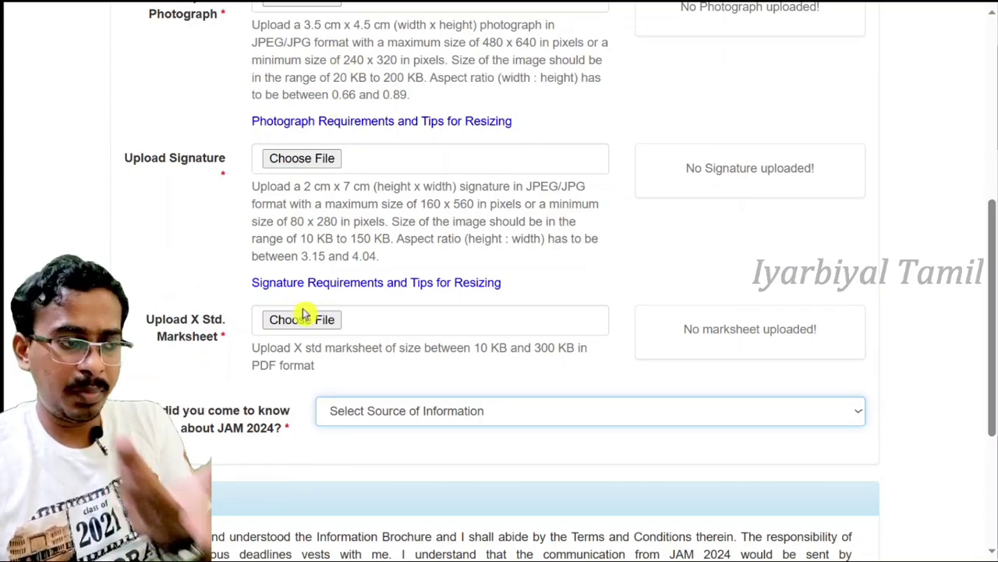
scroll(304, 314, up, 5)
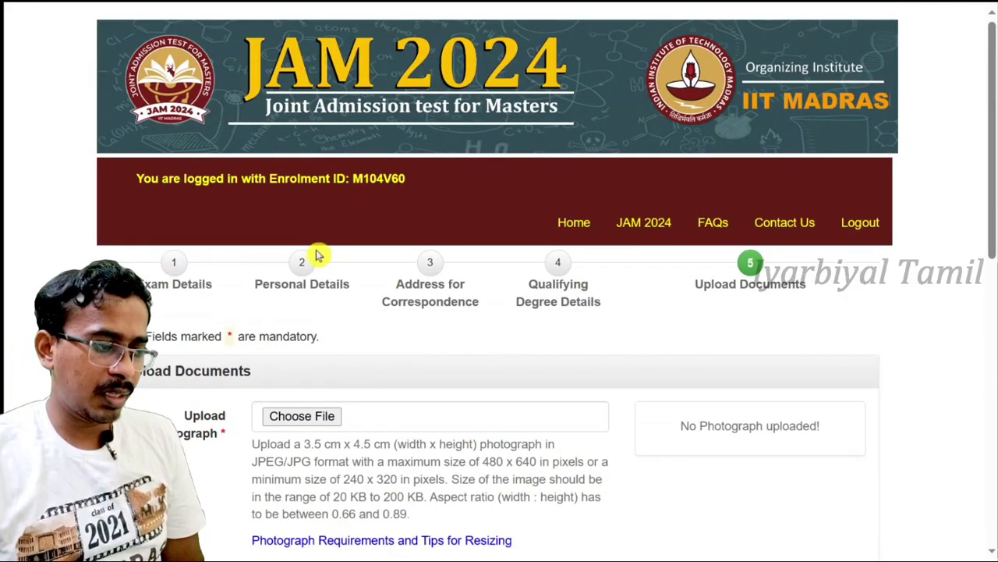
Return to the Personal Details section and review its category and EWS certificate entries.
click(304, 261)
scroll(363, 273, down, 7)
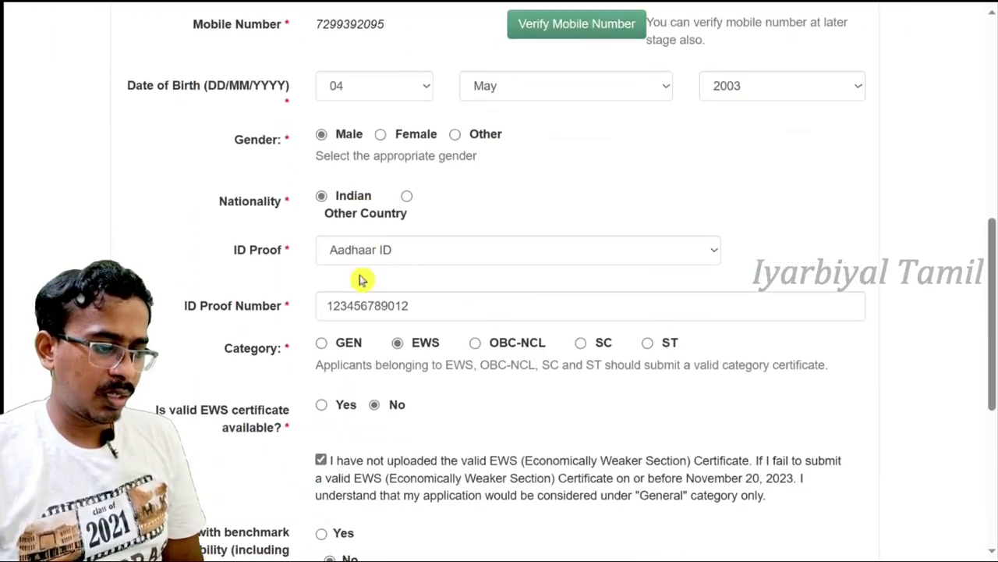
scroll(359, 278, down, 2)
scroll(357, 275, up, 9)
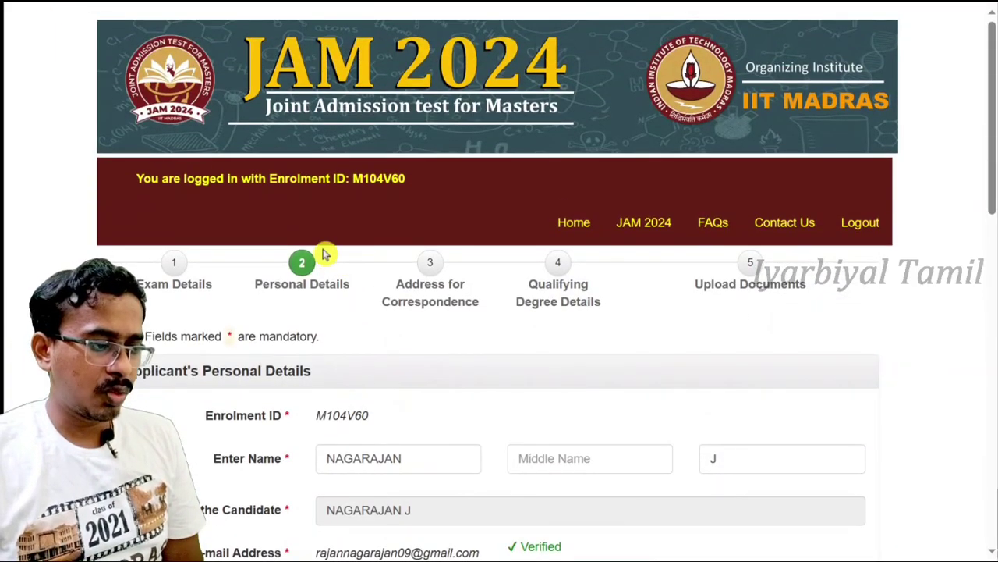
Set the valid EWS certificate availability to Yes in the Personal Details section and save the update.
scroll(326, 254, down, 8)
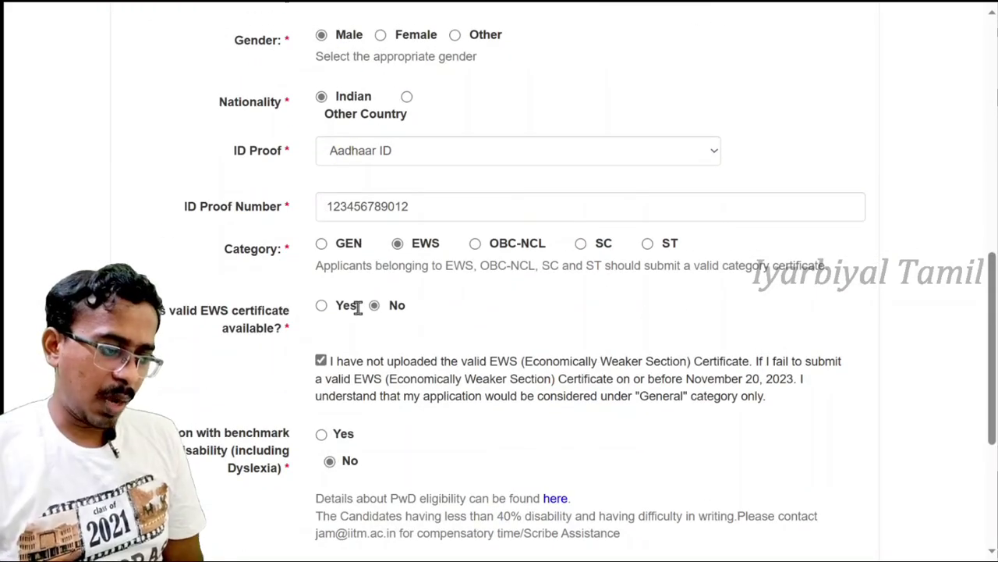
scroll(350, 312, up, 1)
scroll(351, 310, down, 4)
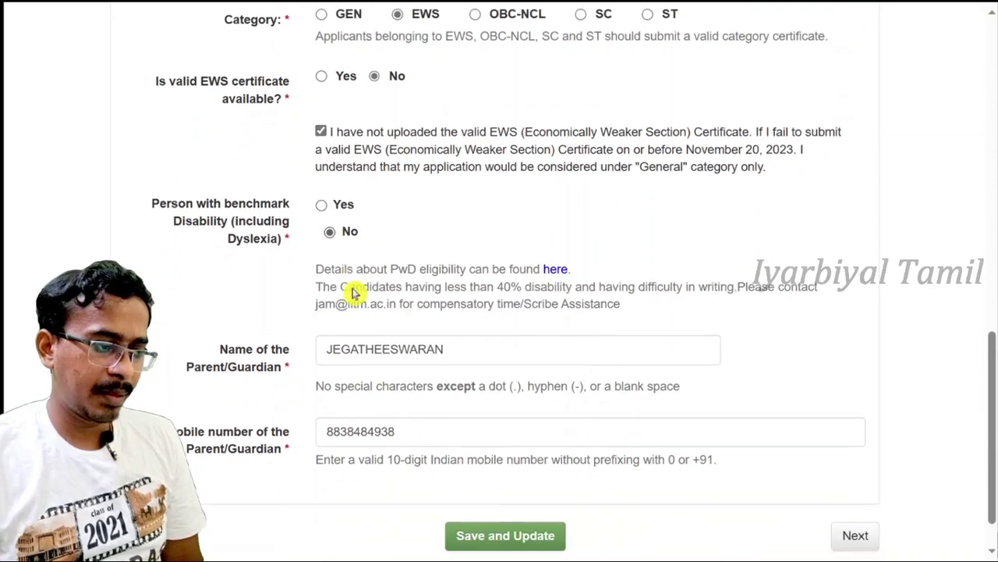
scroll(355, 291, up, 2)
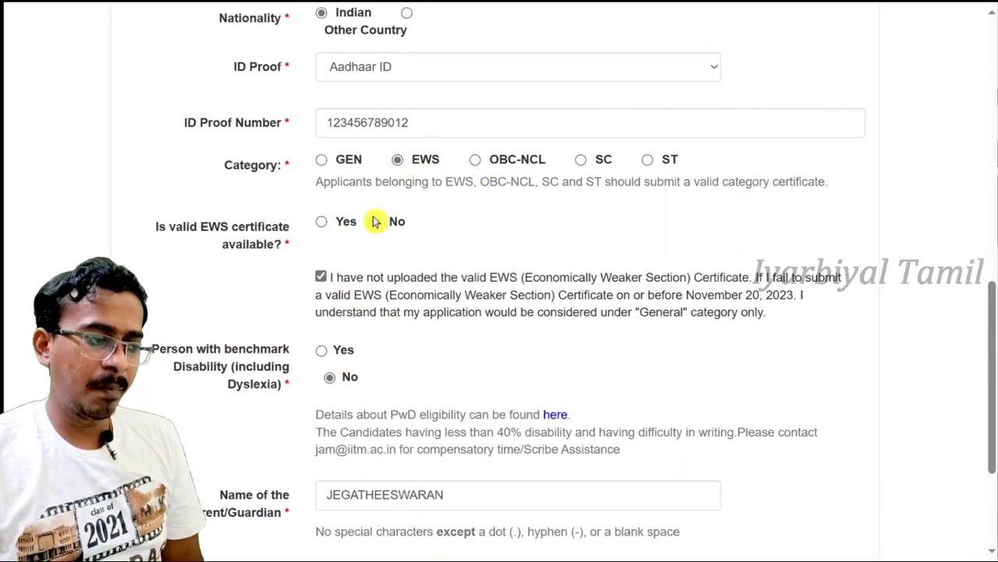
click(321, 223)
scroll(475, 289, down, 3)
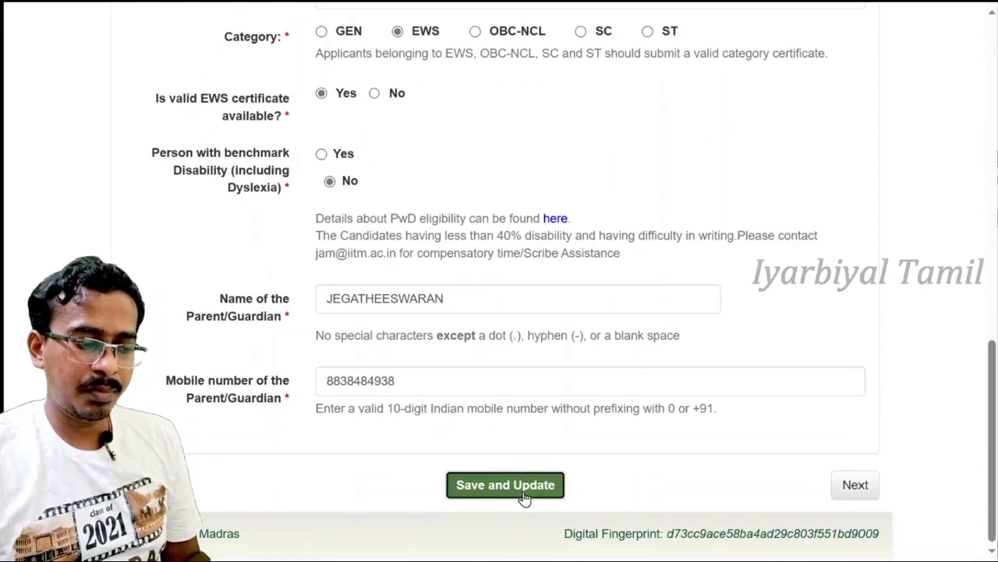
click(528, 487)
Go to the Upload Documents section and check its required uploads, including the EWS category certificate.
click(559, 265)
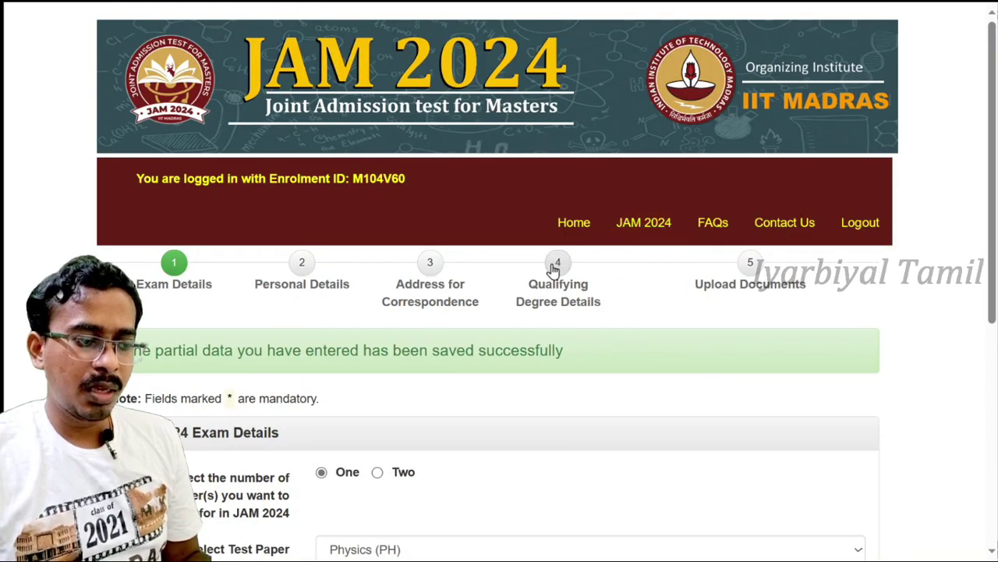
click(749, 267)
scroll(710, 281, down, 6)
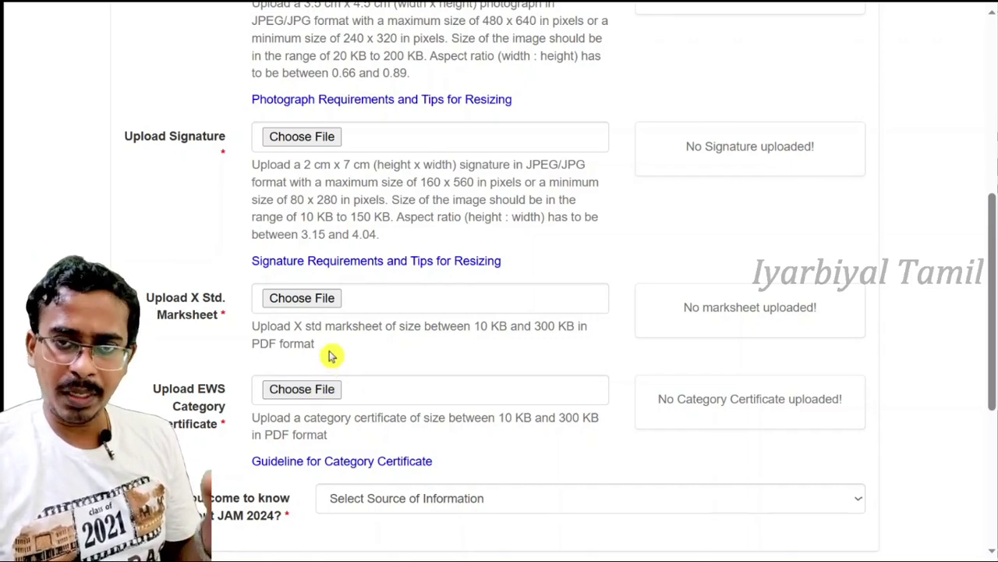
scroll(329, 356, up, 5)
scroll(330, 356, down, 2)
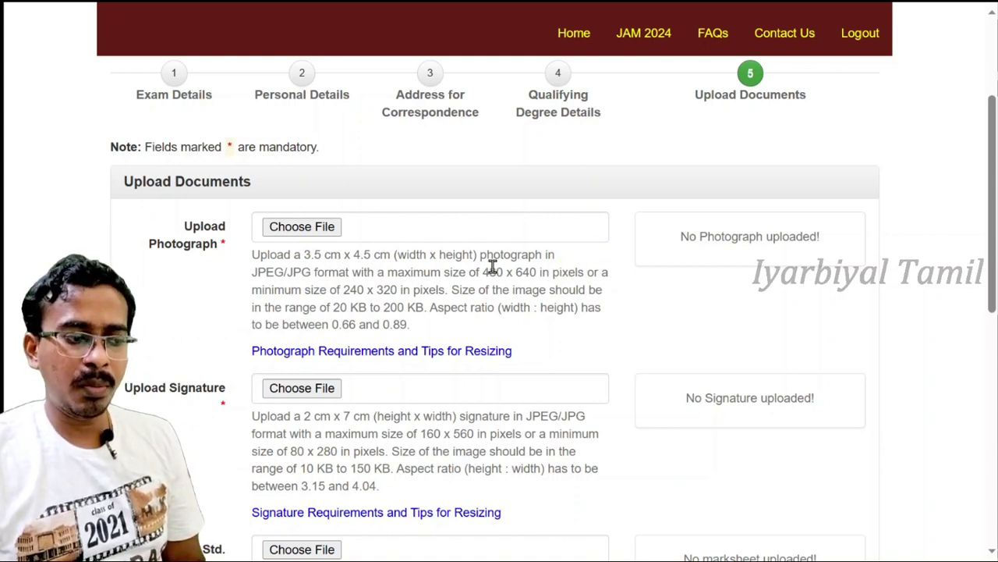
Examine the photograph upload requirements for pixel dimensions, file size range and aspect ratio.
drag(481, 272, 584, 272)
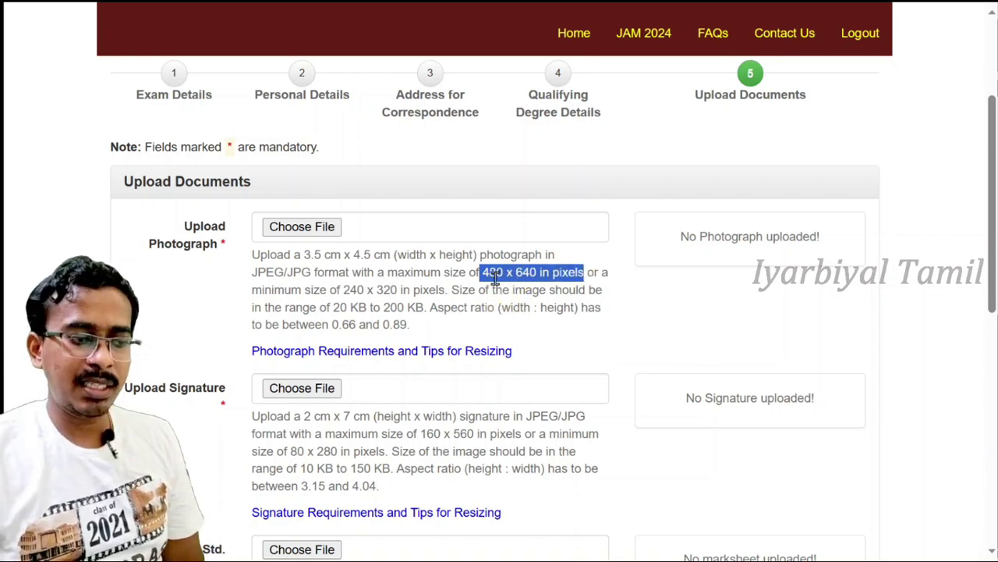
click(468, 319)
click(538, 287)
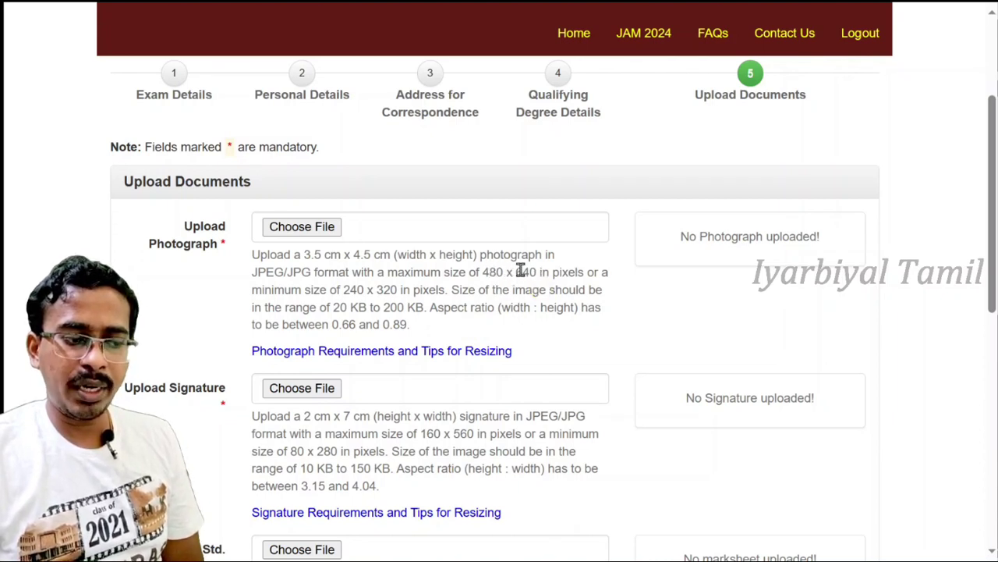
double_click(524, 271)
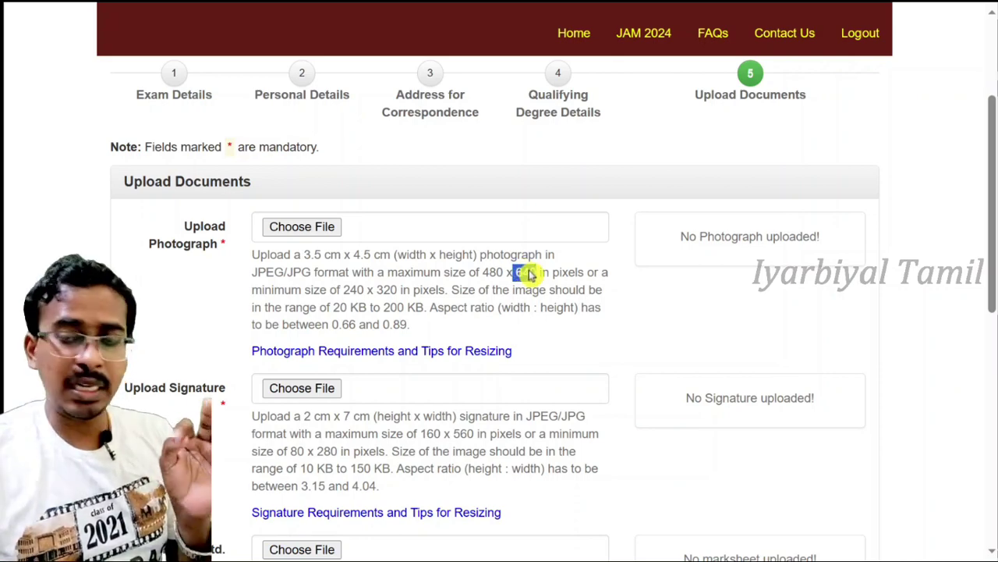
click(489, 274)
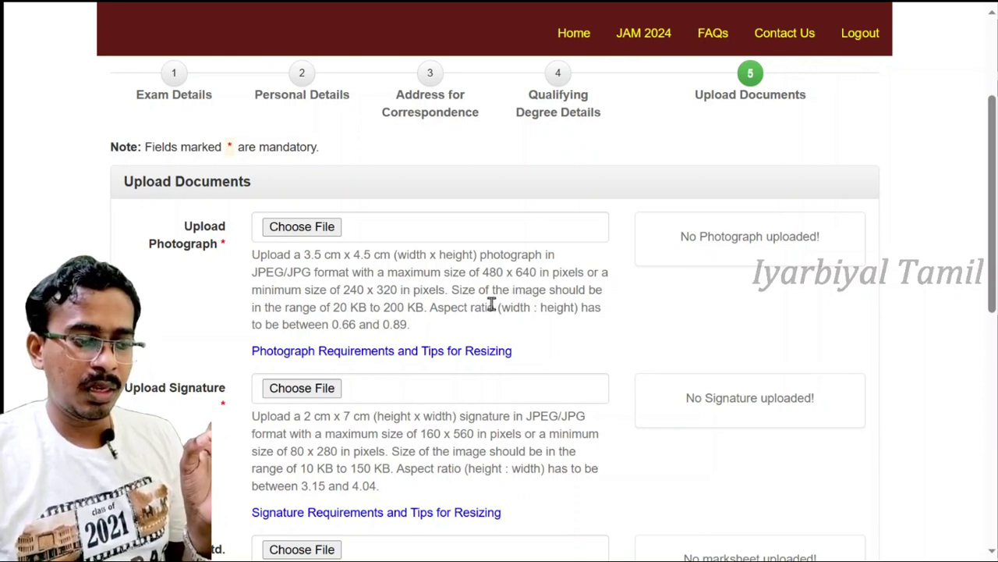
drag(328, 307, 425, 308)
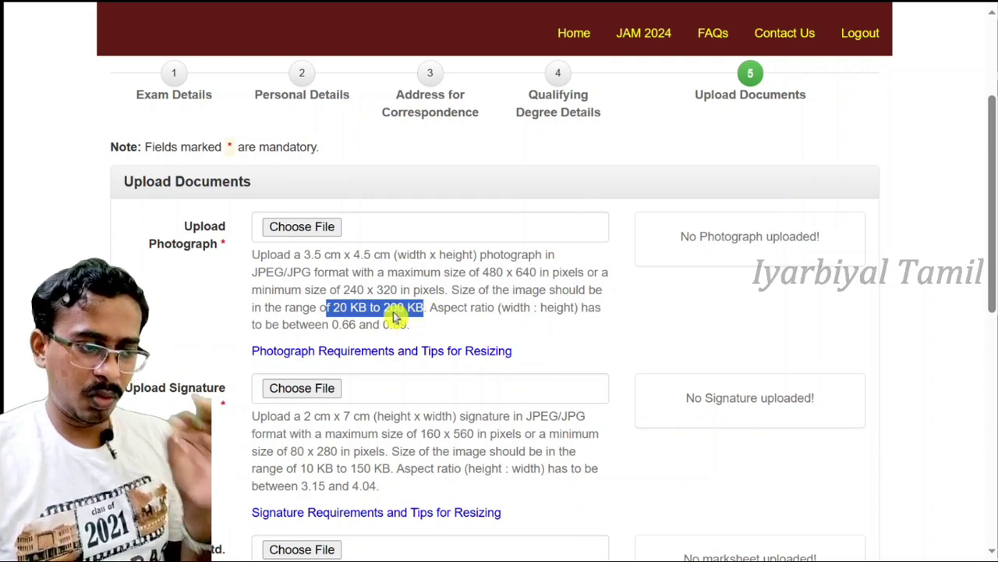
click(514, 320)
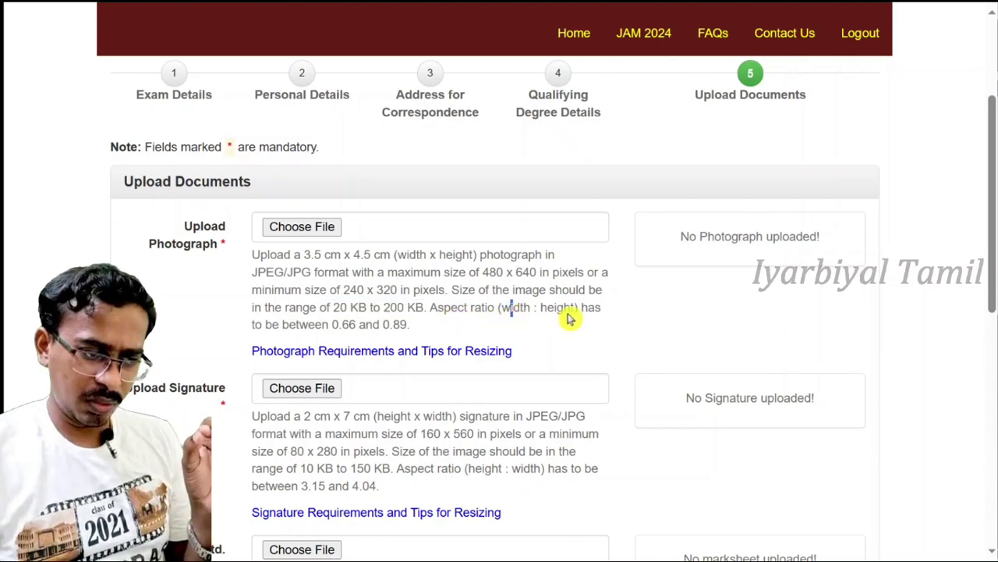
drag(331, 320, 405, 323)
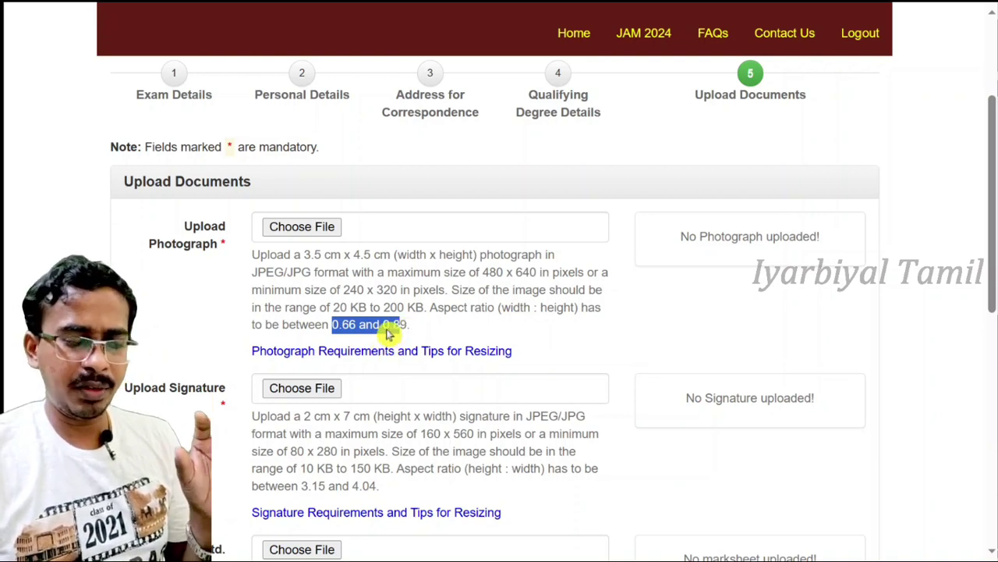
click(408, 339)
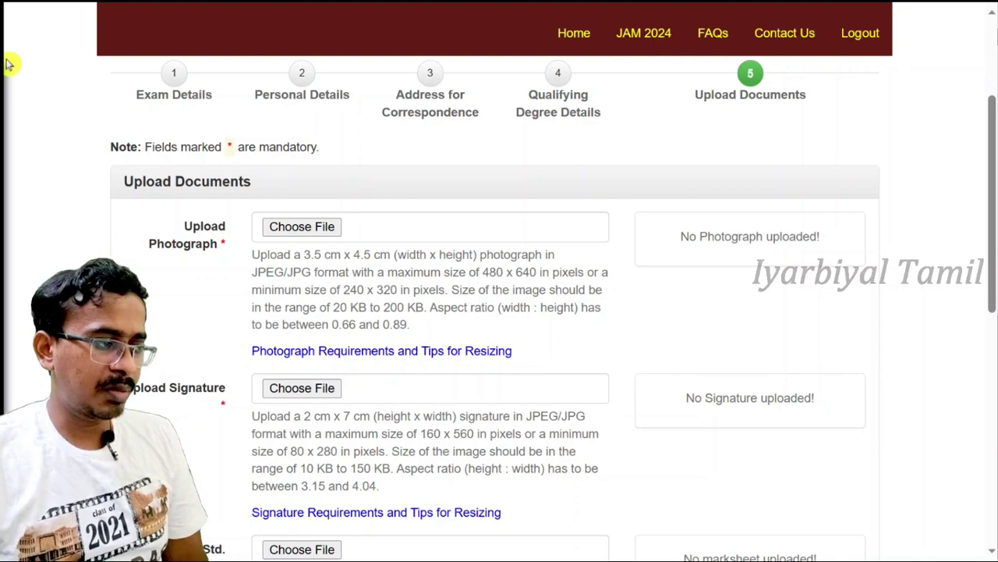
Switch to Simple Image Resizer, choose sizing by dimensions in pixels and load the image DSC_0420.JPG.
mouse_move(8, 62)
click(78, 146)
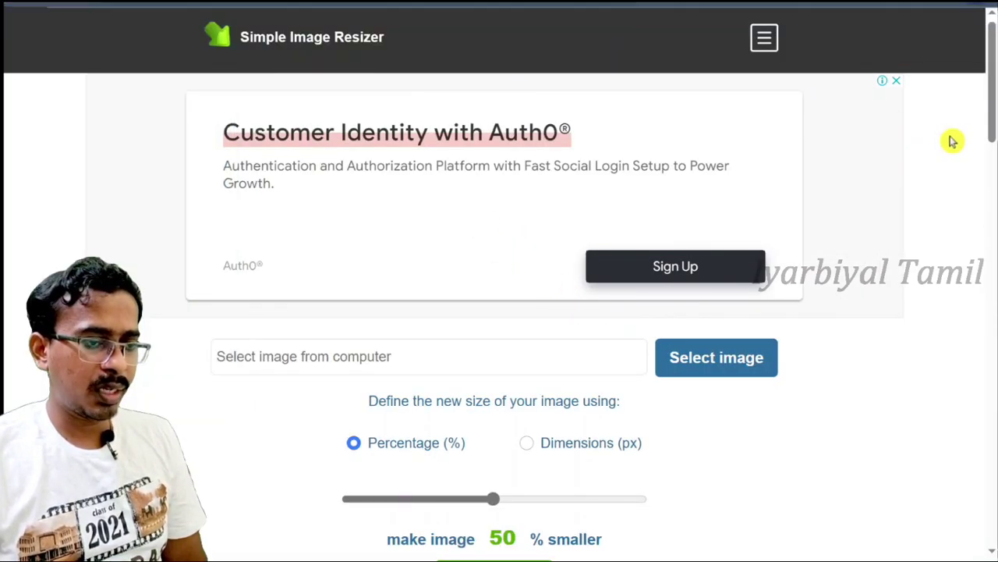
scroll(380, 89, down, 3)
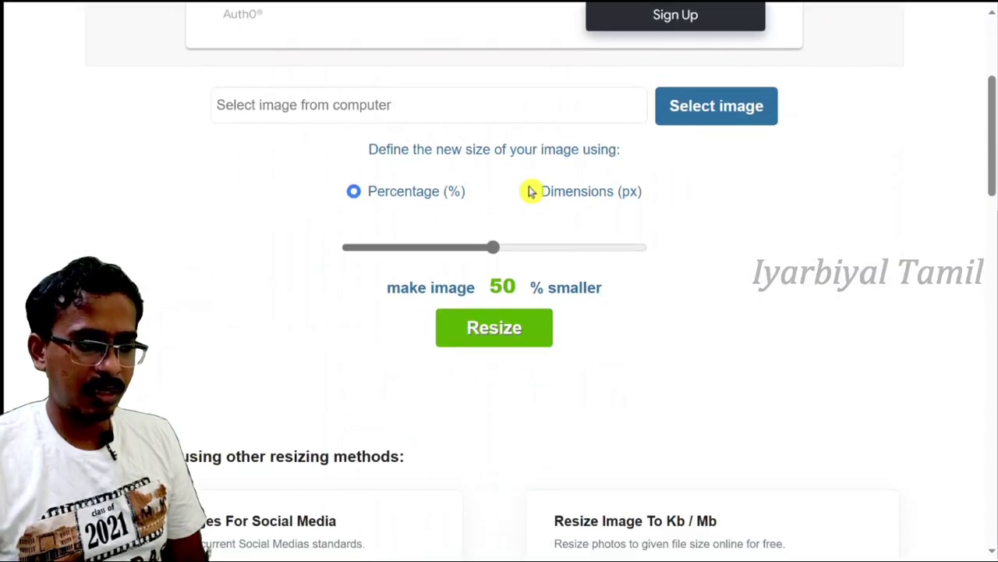
click(528, 192)
click(721, 106)
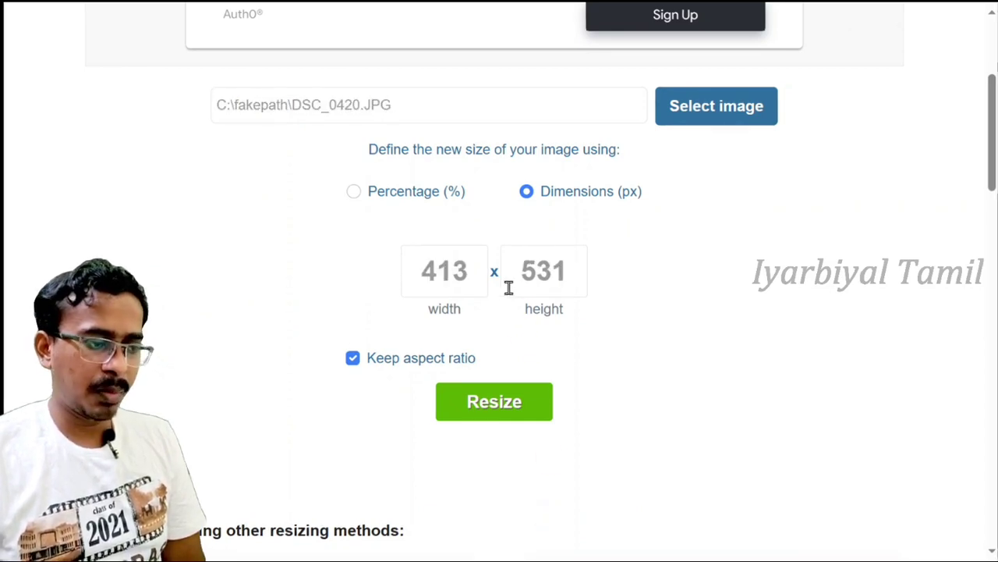
Set the image width to 400 px with the aspect ratio kept, and resize the image.
click(455, 273)
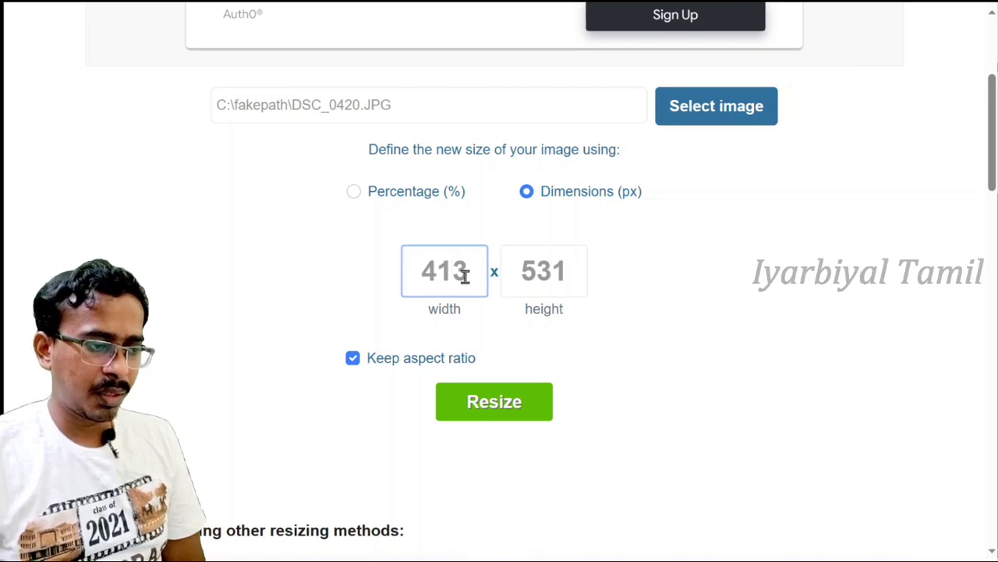
click(562, 283)
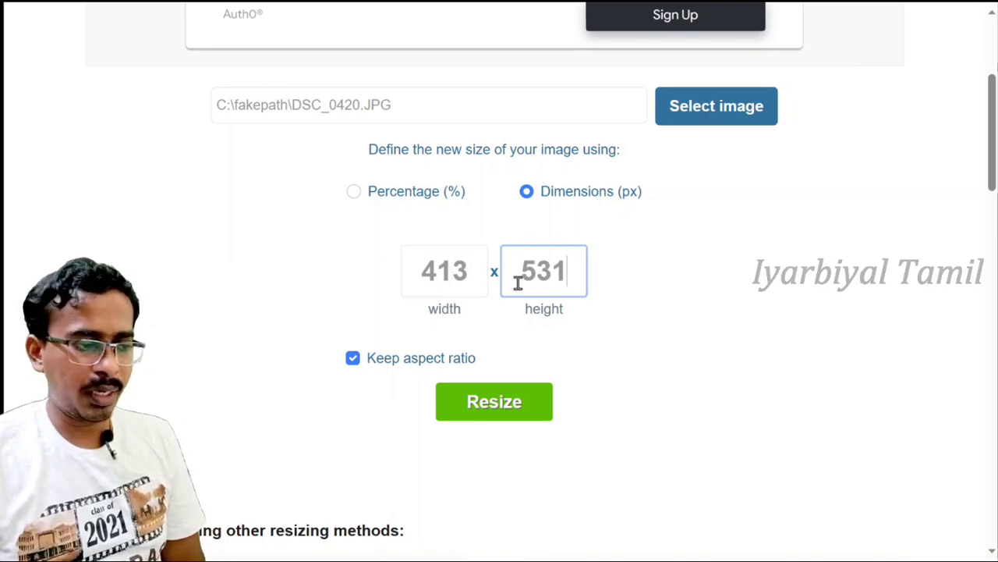
drag(465, 269, 420, 268)
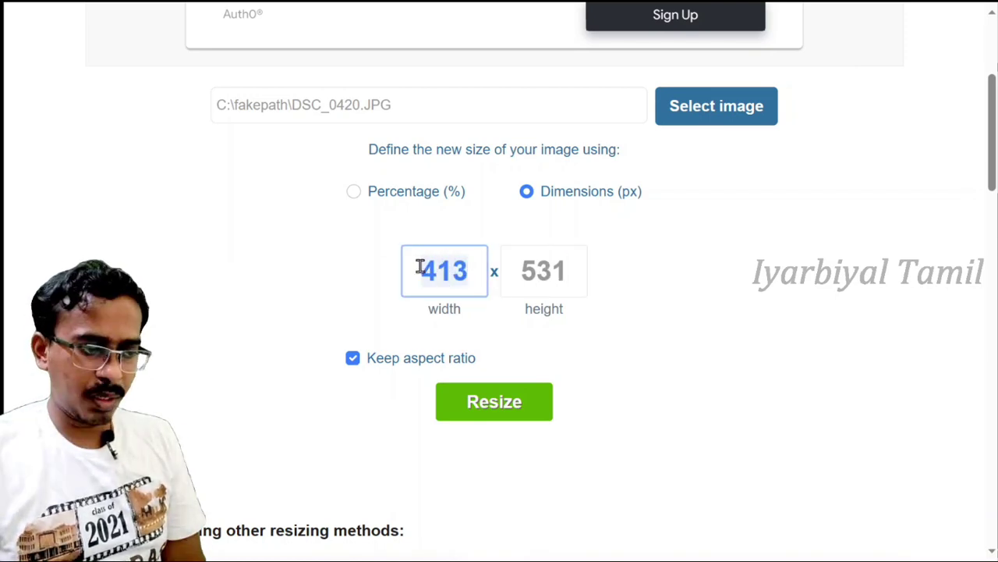
text(400)
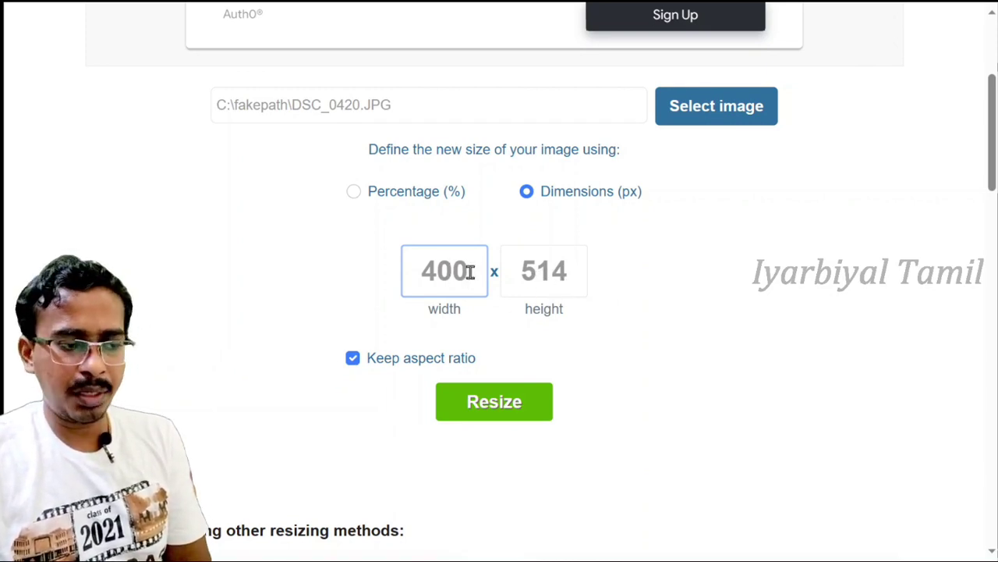
scroll(551, 282, up, 3)
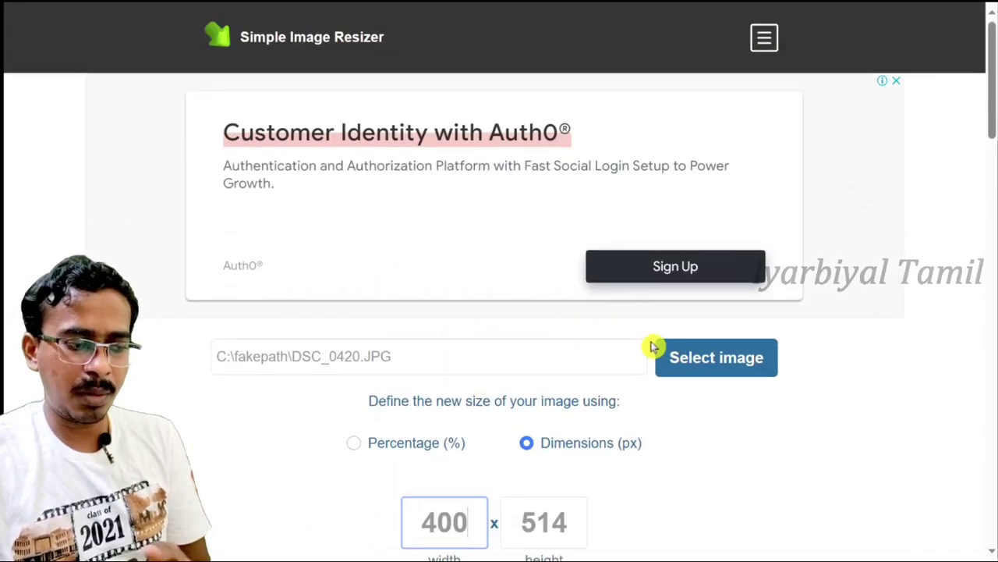
scroll(655, 351, down, 2)
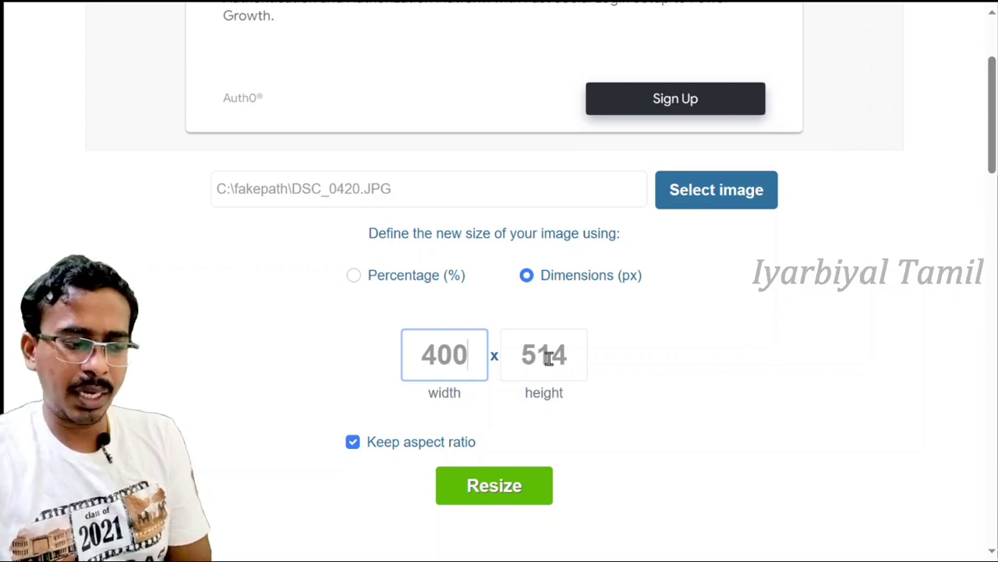
click(507, 489)
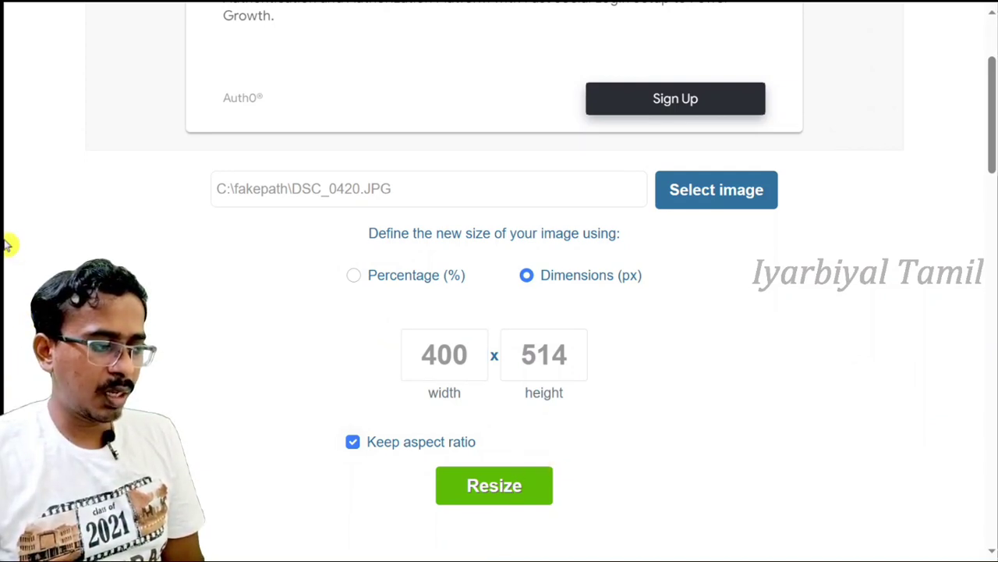
Switch back to the JAM 2024 application form and recheck the photograph's maximum and minimum pixel sizes.
mouse_move(6, 245)
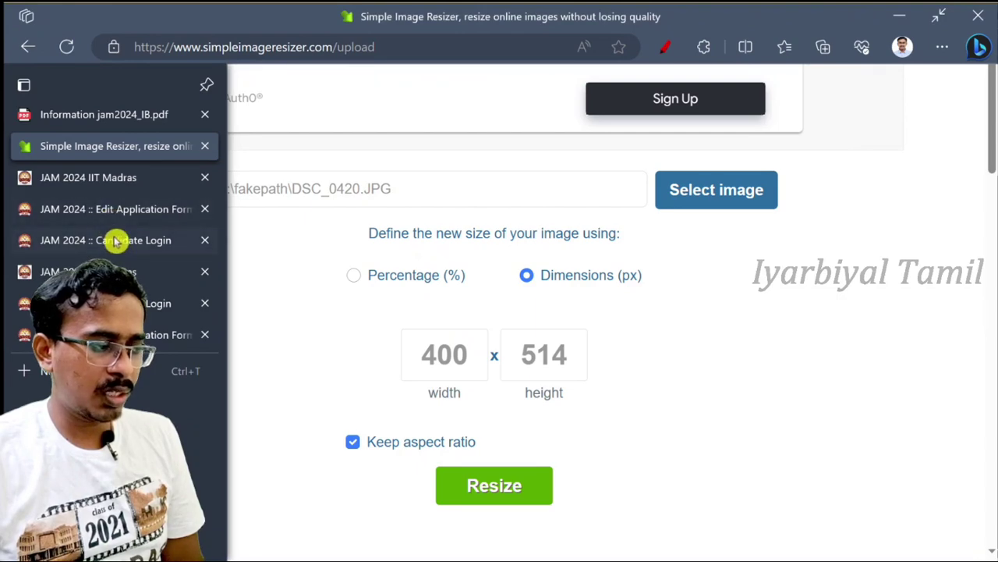
click(114, 240)
click(113, 214)
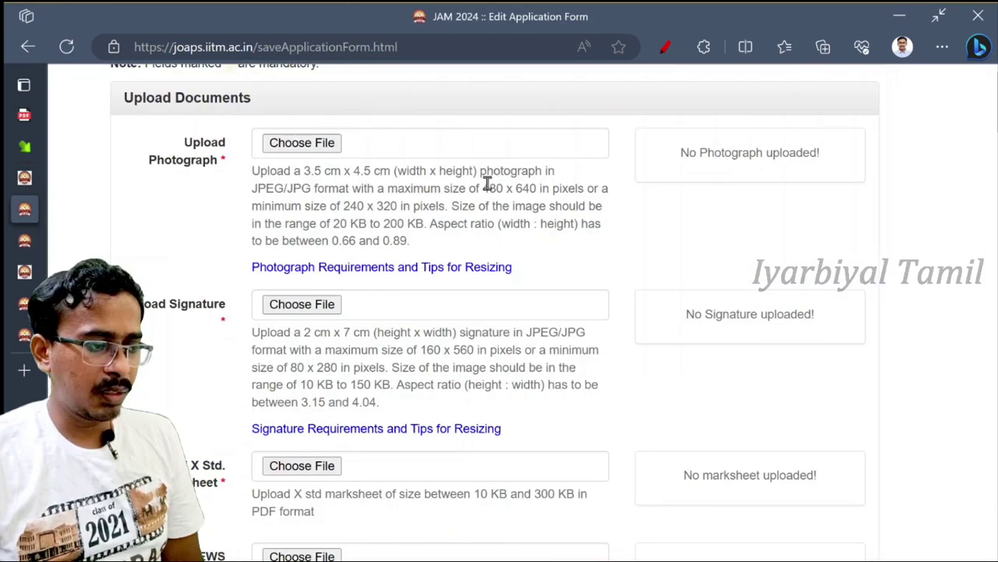
drag(483, 188, 536, 189)
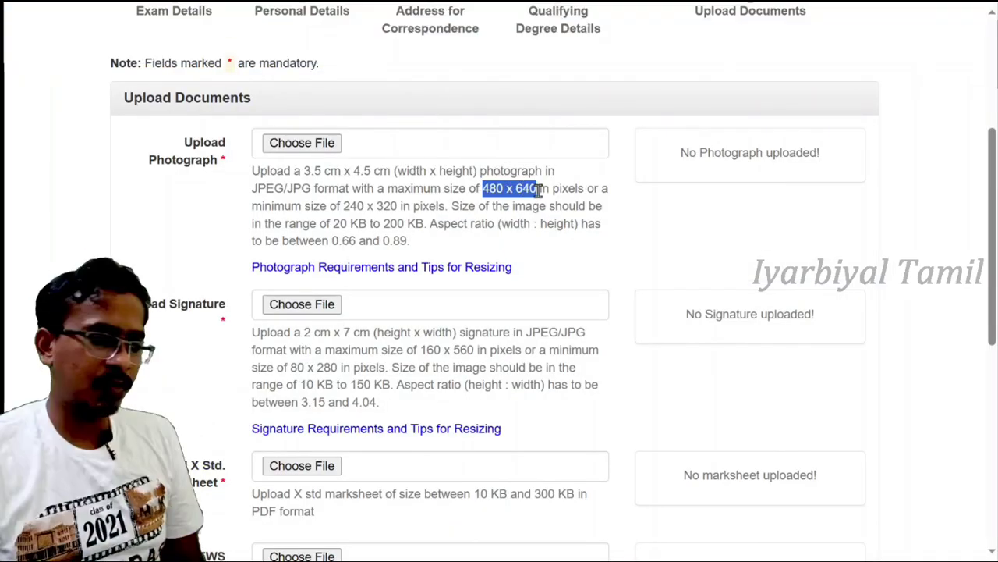
drag(344, 205, 396, 206)
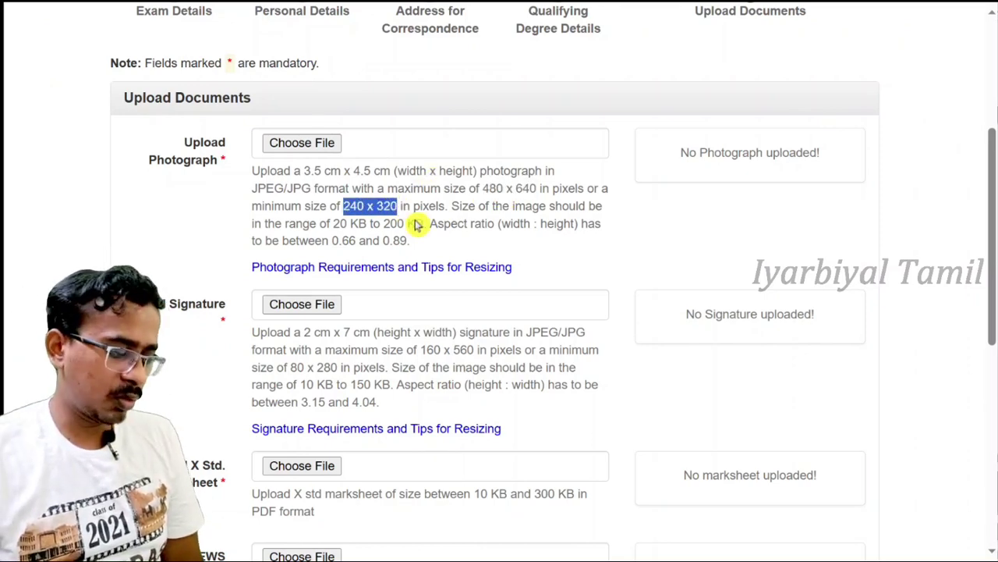
click(9, 200)
mouse_move(24, 146)
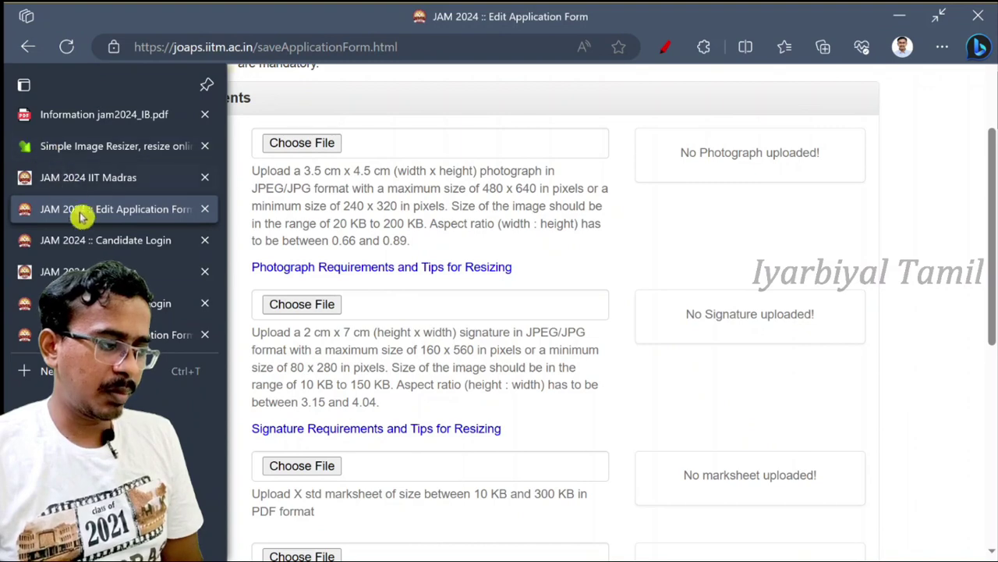
click(92, 240)
click(100, 217)
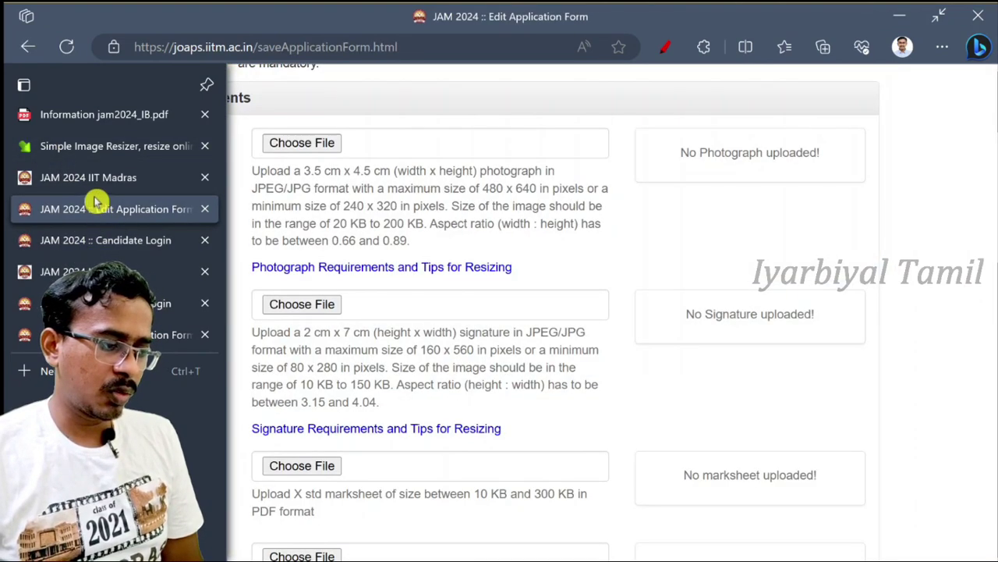
click(98, 187)
click(100, 212)
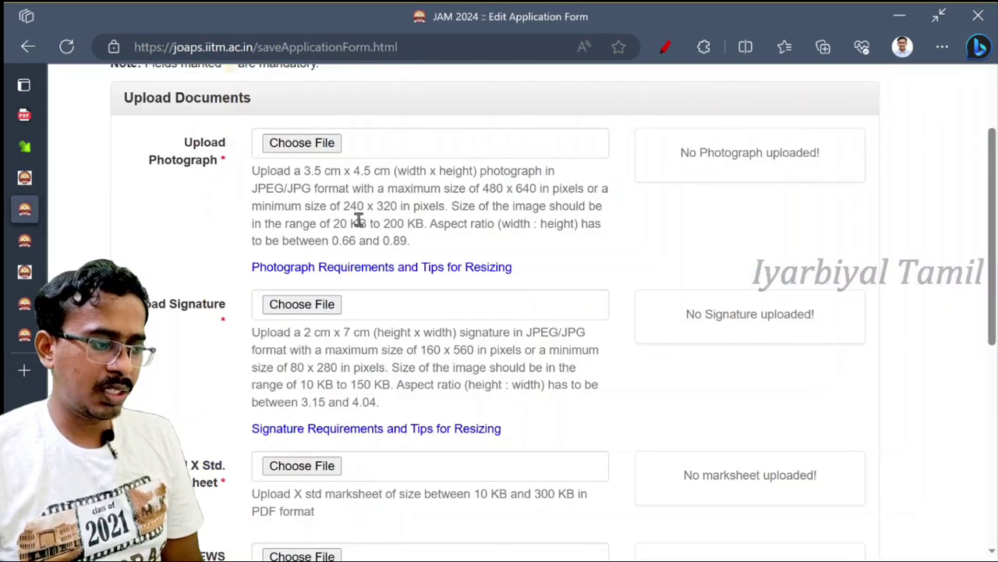
Open the photograph requirements and resizing tips page and read its rules on format, size, background and face visibility.
click(333, 268)
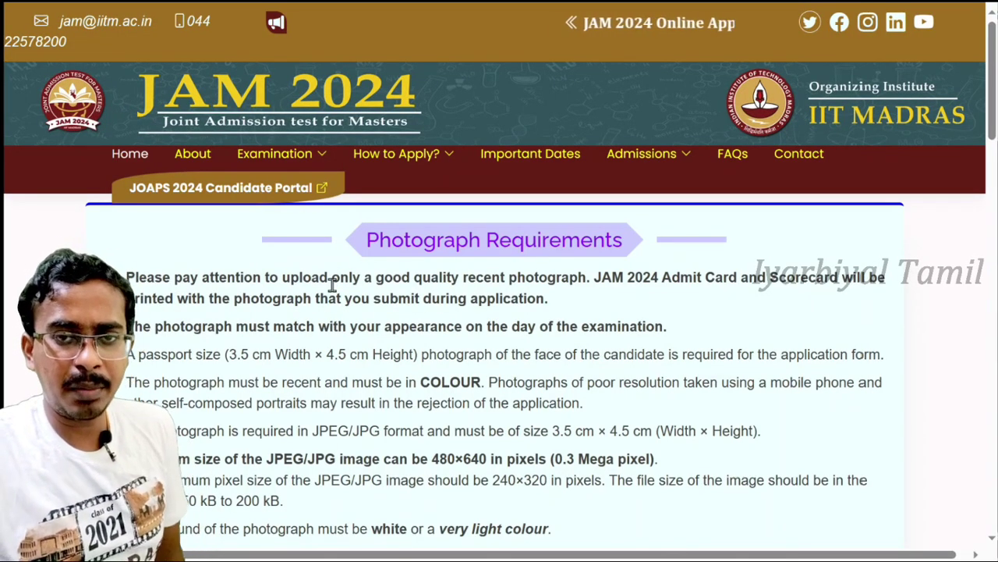
scroll(362, 300, down, 2)
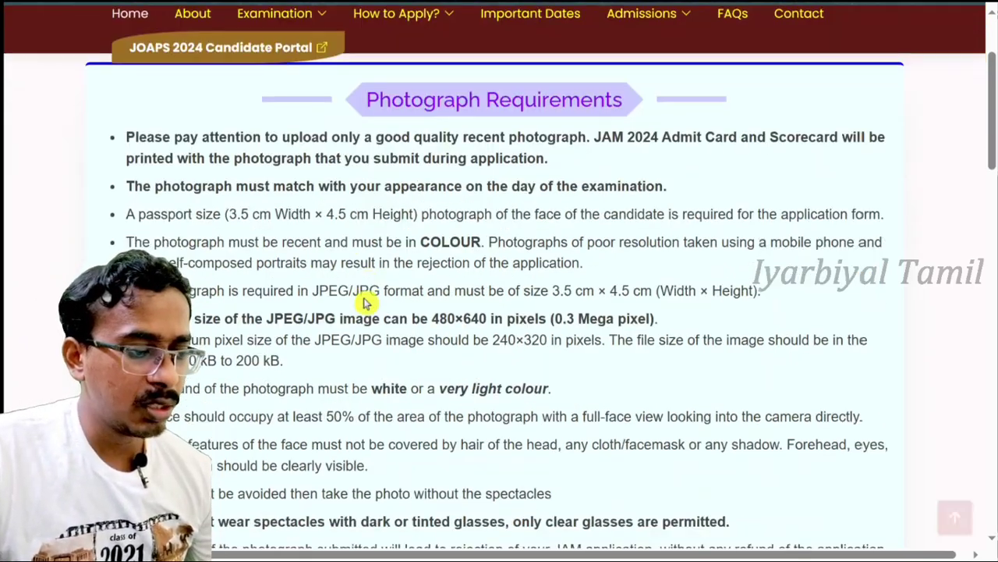
scroll(365, 303, down, 1)
scroll(404, 254, down, 1)
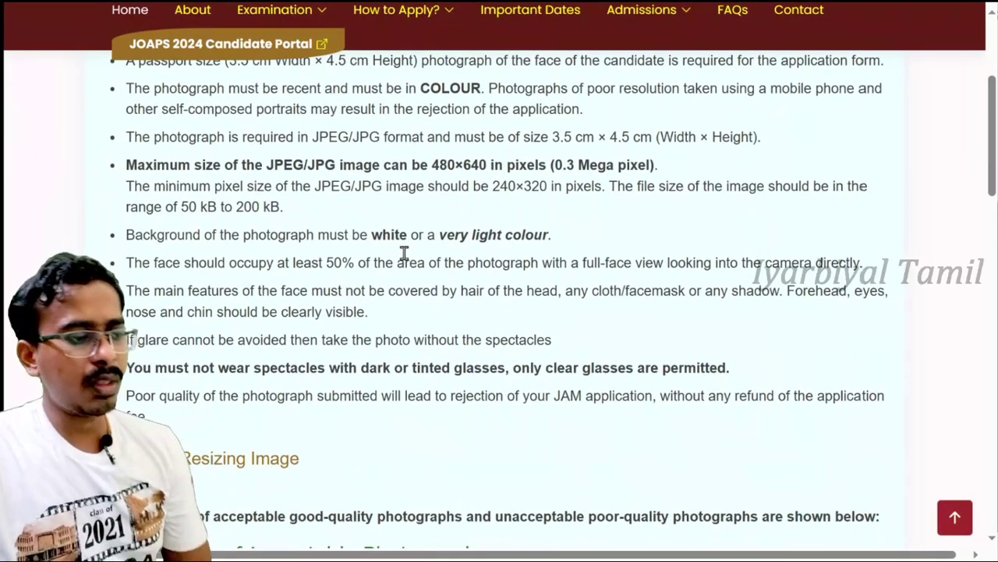
Look over the sample photographs on the requirements page, comparing the acceptable backgrounds and 3.5 cm × 4.5 cm format with the unacceptable ones.
scroll(404, 253, down, 5)
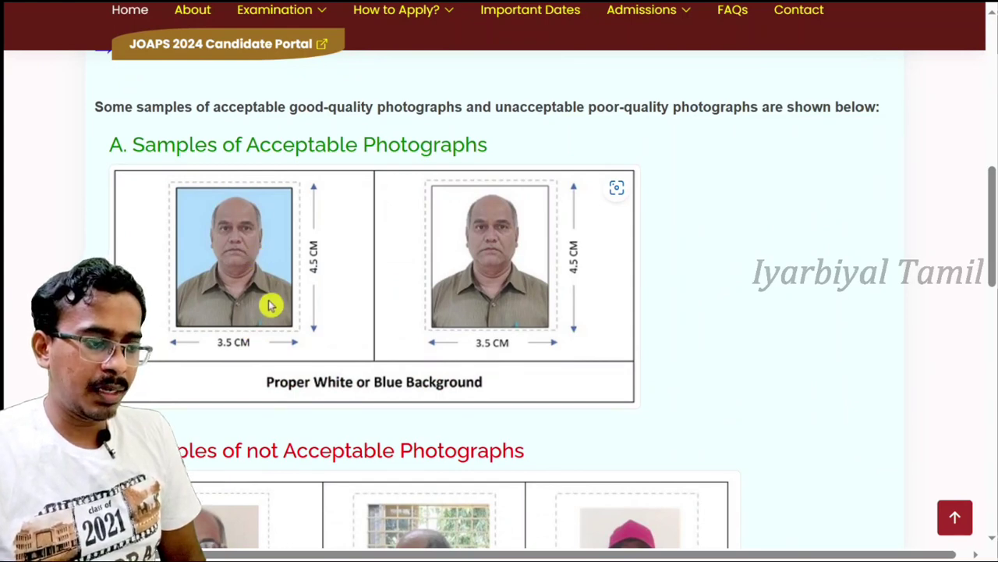
scroll(543, 316, down, 3)
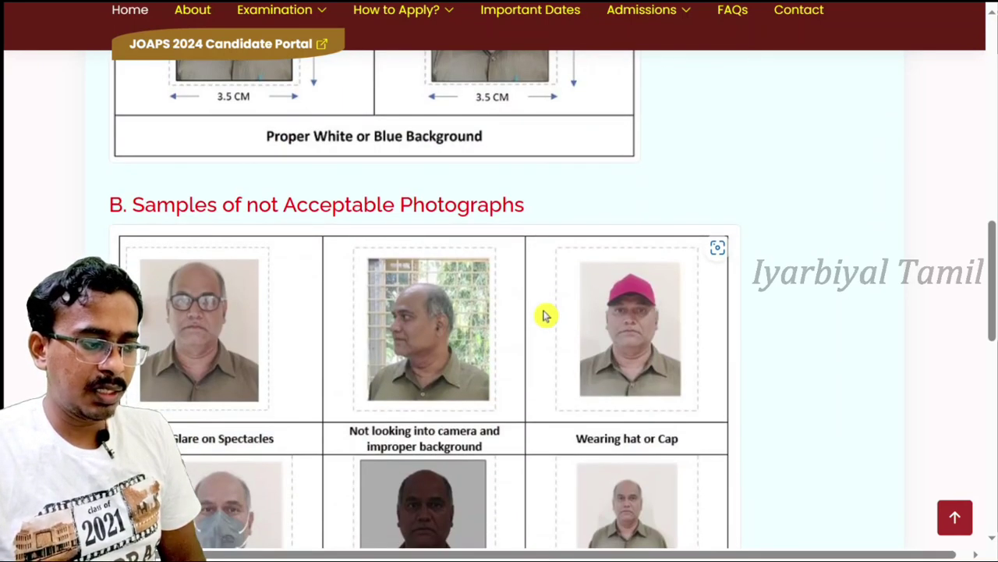
scroll(544, 316, up, 4)
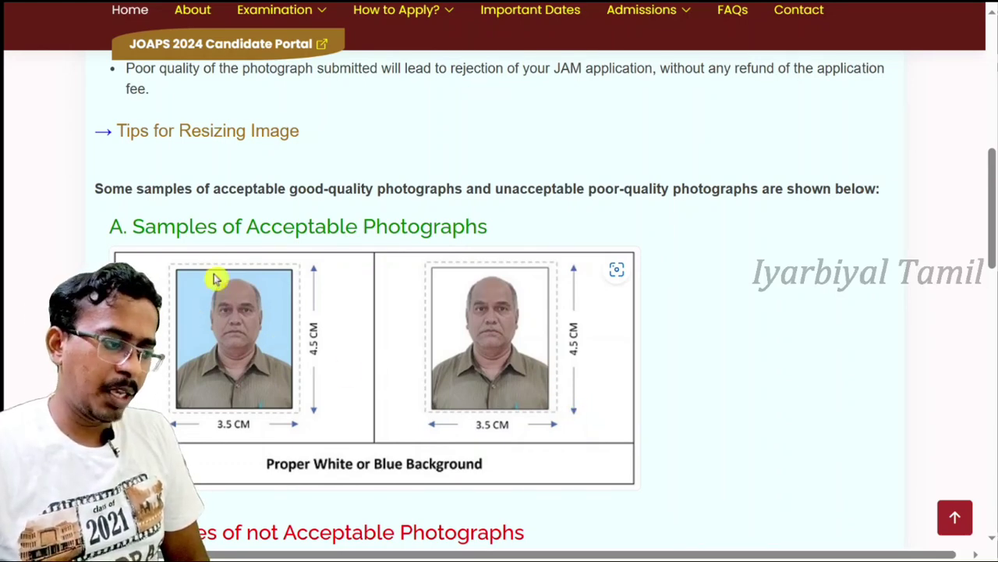
scroll(263, 277, down, 2)
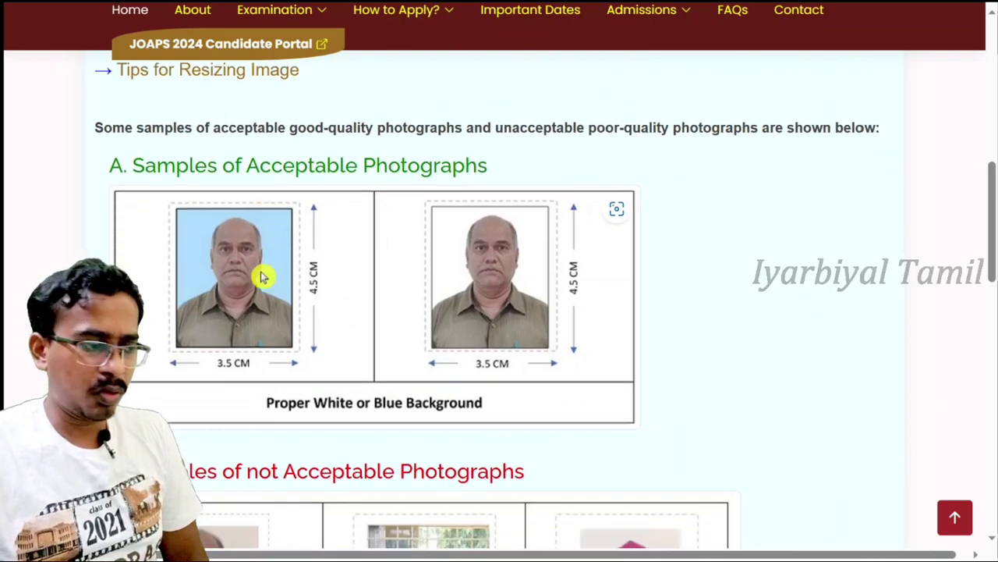
scroll(263, 277, up, 5)
scroll(263, 276, up, 5)
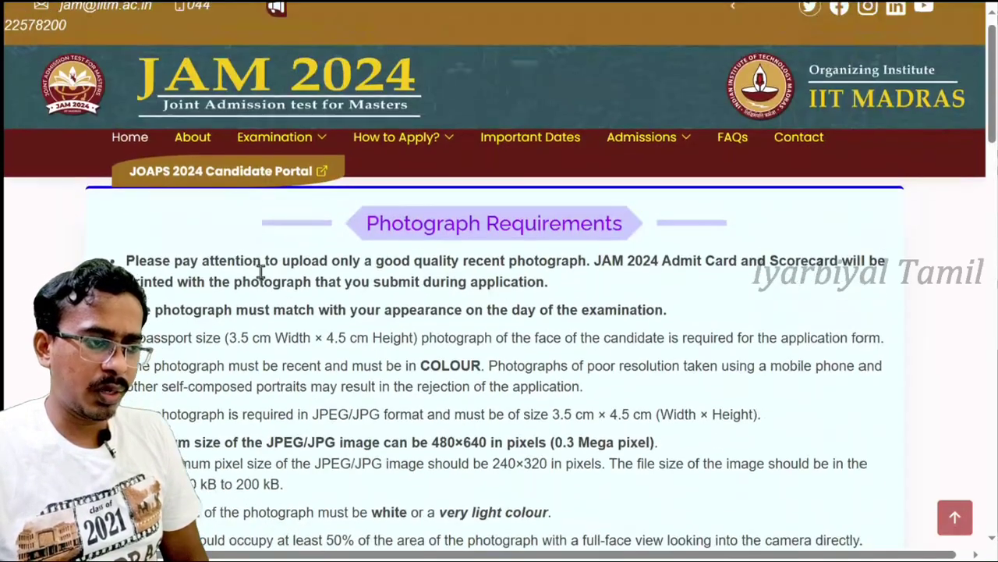
Check the photograph upload limits on the application form and return to the JAM 2024-Photo page.
mouse_move(6, 168)
click(24, 209)
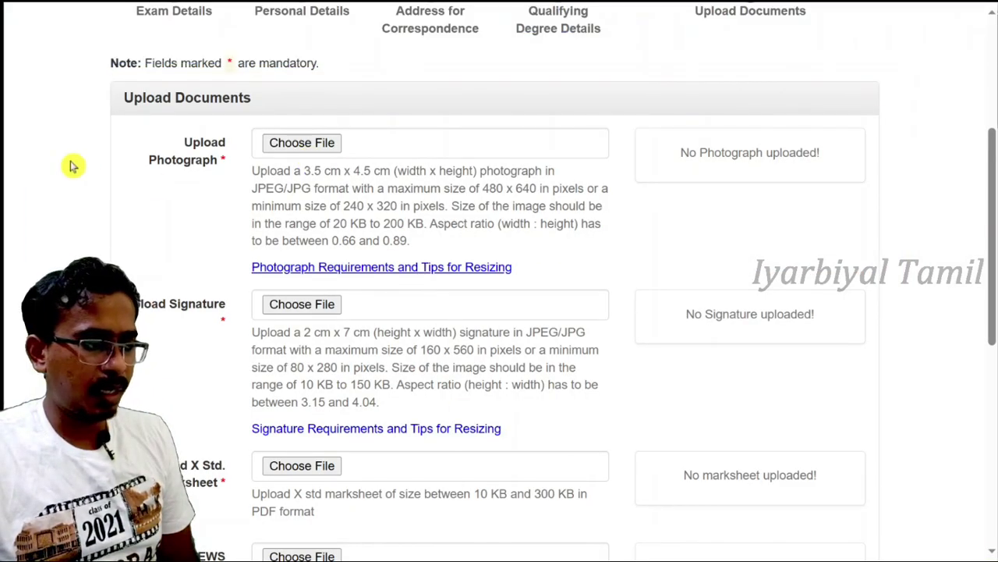
mouse_move(14, 181)
click(59, 243)
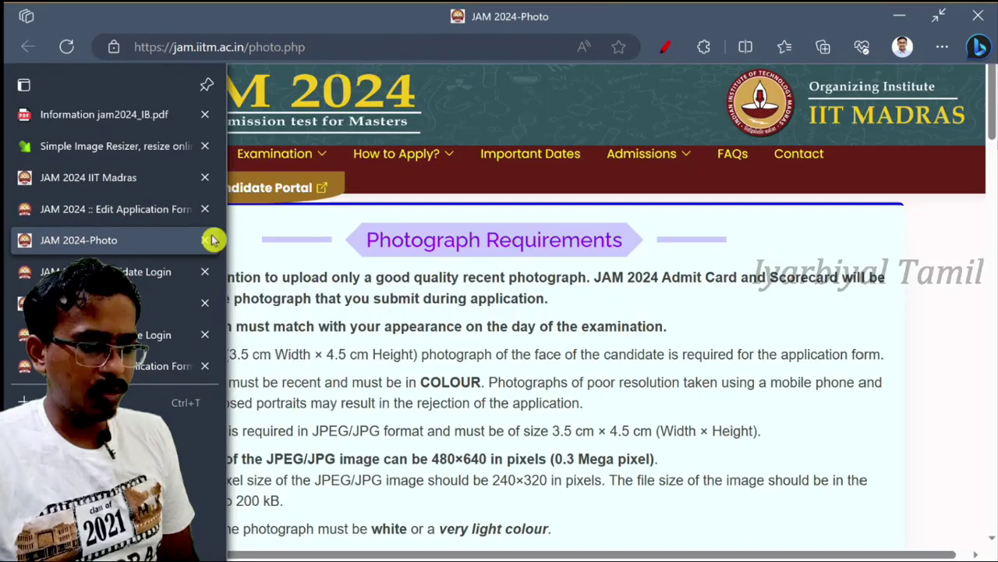
Examine each captioned example under Samples of not Acceptable Photographs and compare it with the acceptable samples.
scroll(542, 289, down, 10)
scroll(544, 291, down, 2)
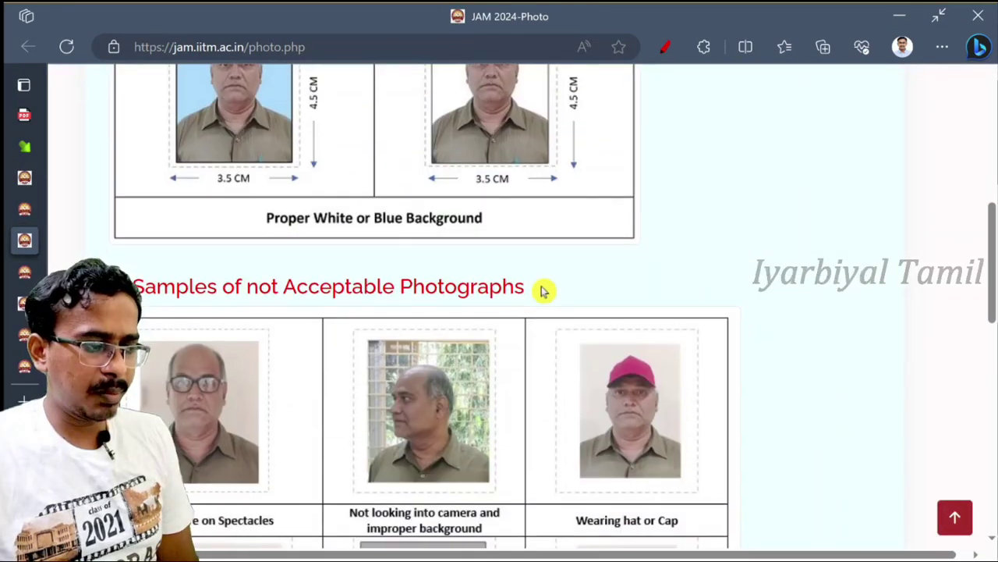
scroll(320, 313, up, 4)
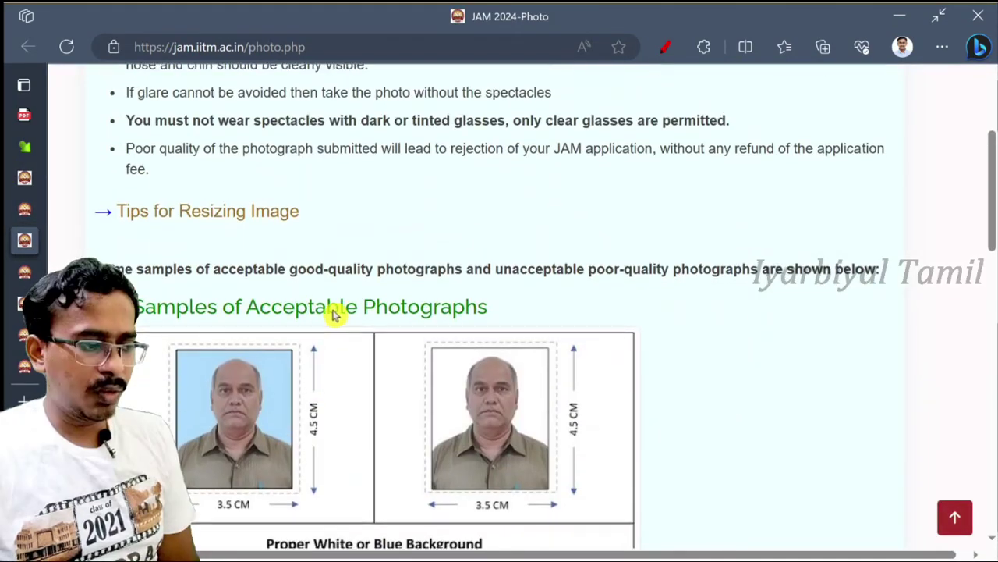
scroll(530, 363, down, 1)
scroll(522, 352, down, 4)
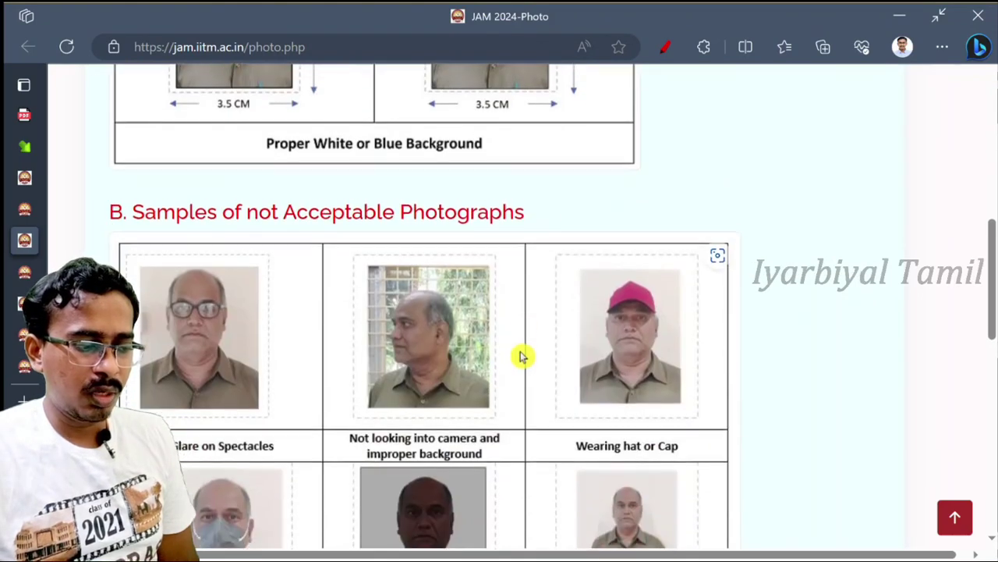
scroll(598, 338, down, 2)
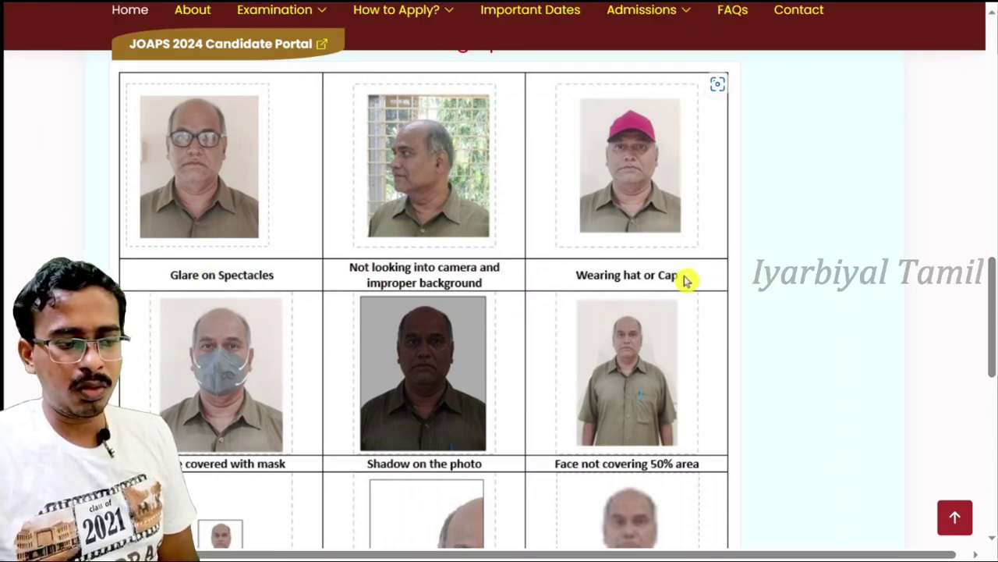
scroll(687, 281, down, 2)
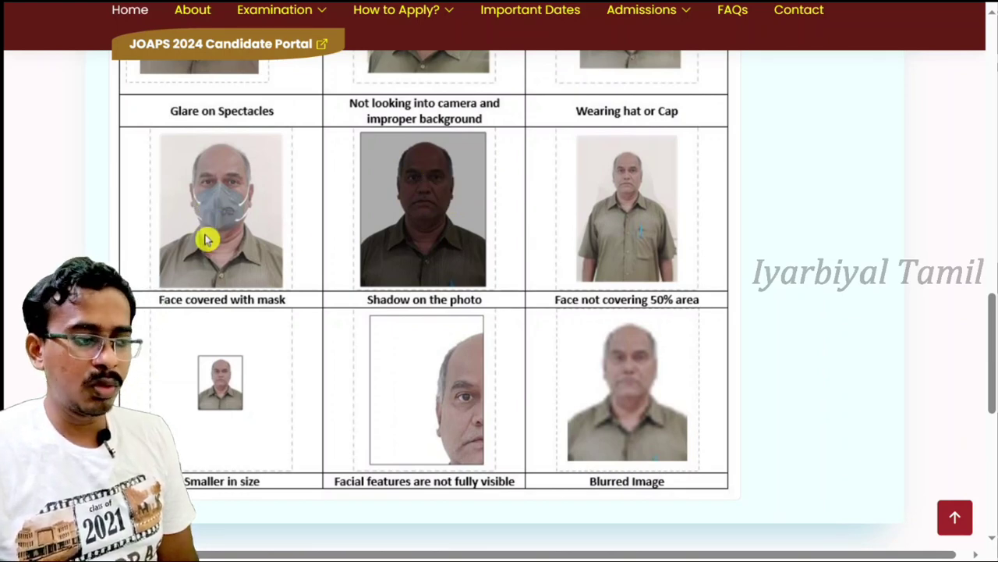
scroll(196, 325, down, 2)
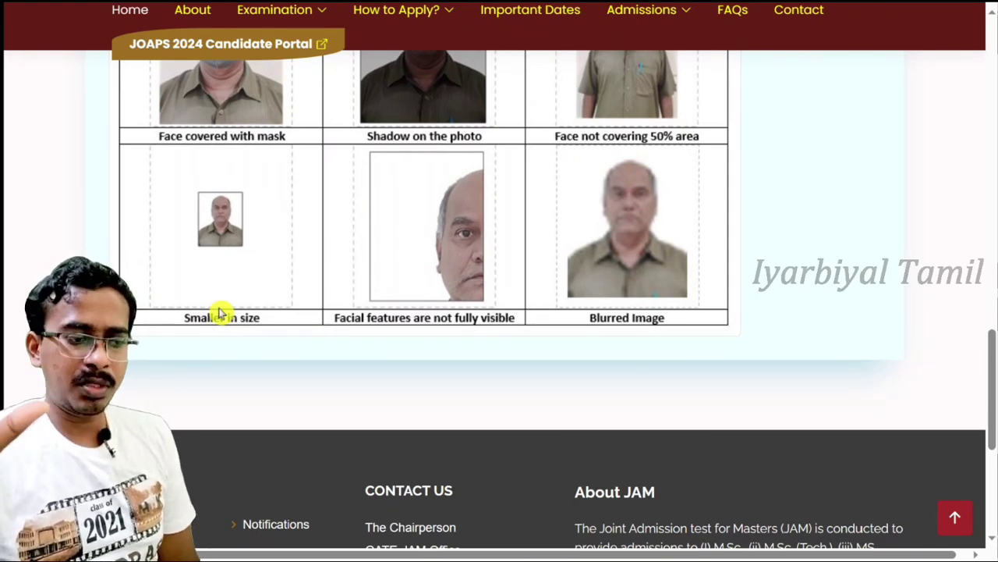
Review the acceptable samples again and recheck the last rows of unacceptable photographs for size, facial visibility and sharpness.
scroll(247, 305, up, 8)
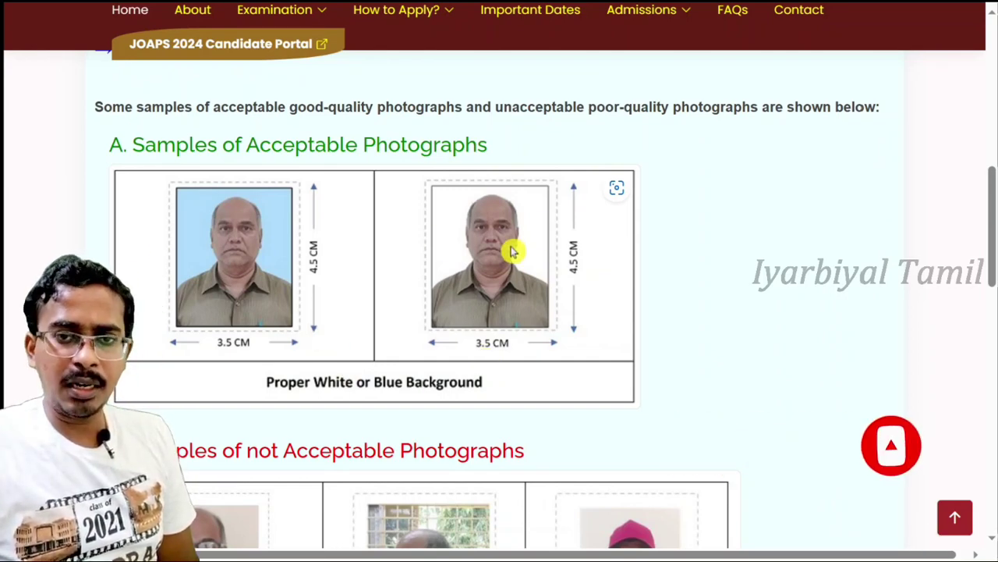
scroll(512, 250, down, 5)
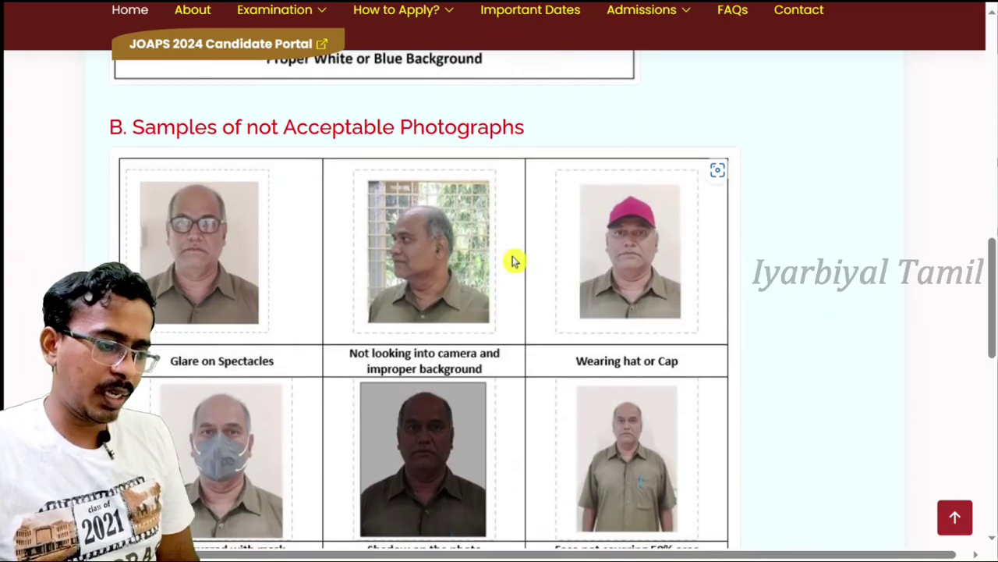
scroll(518, 257, down, 7)
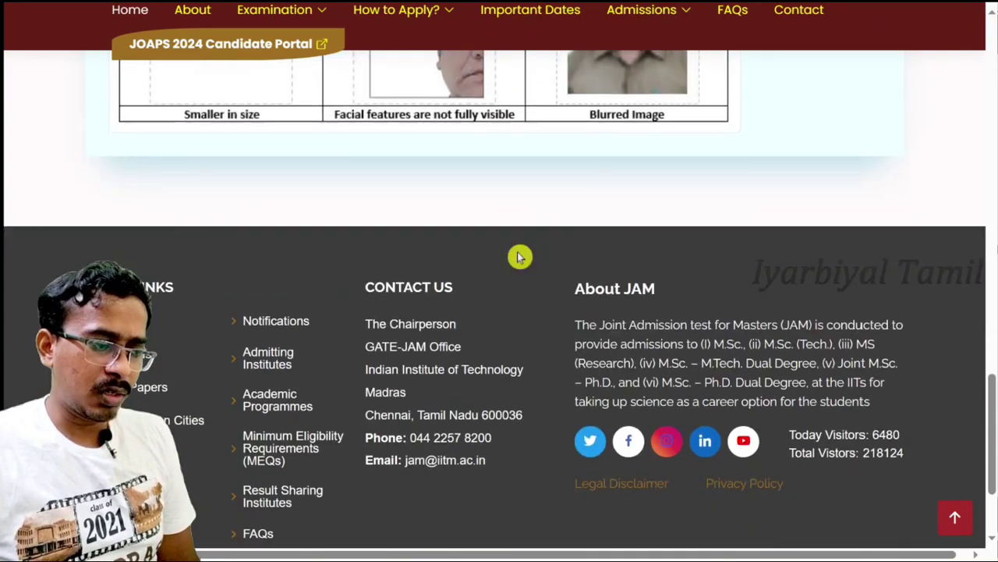
scroll(519, 257, up, 4)
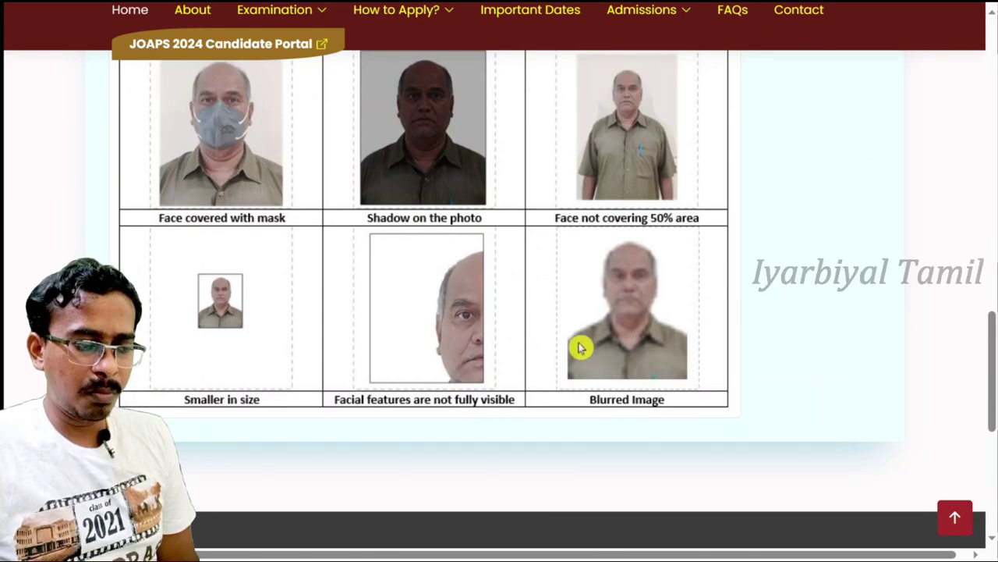
scroll(231, 308, down, 4)
scroll(231, 308, up, 3)
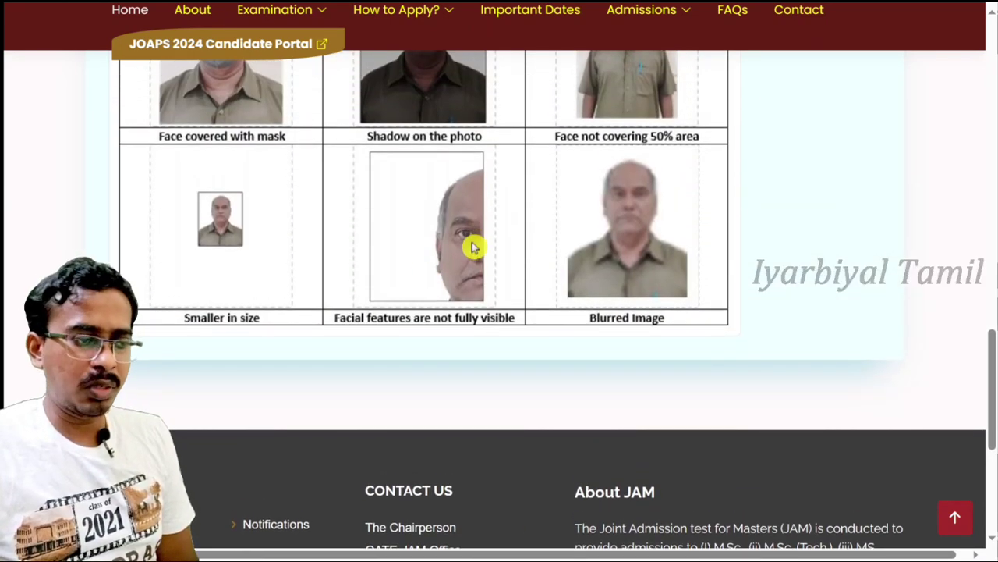
scroll(475, 247, up, 3)
scroll(473, 260, down, 5)
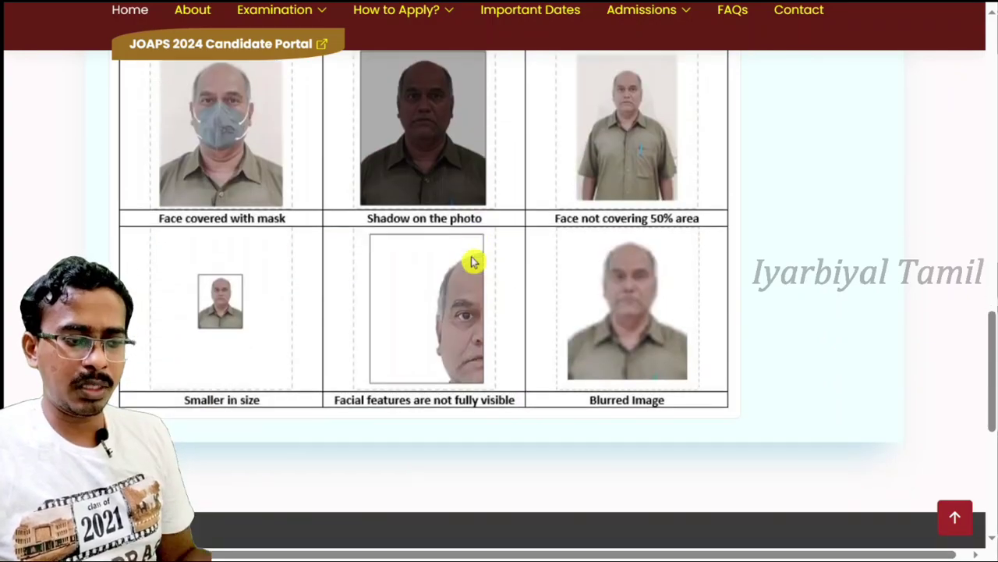
scroll(473, 261, up, 10)
scroll(460, 253, up, 6)
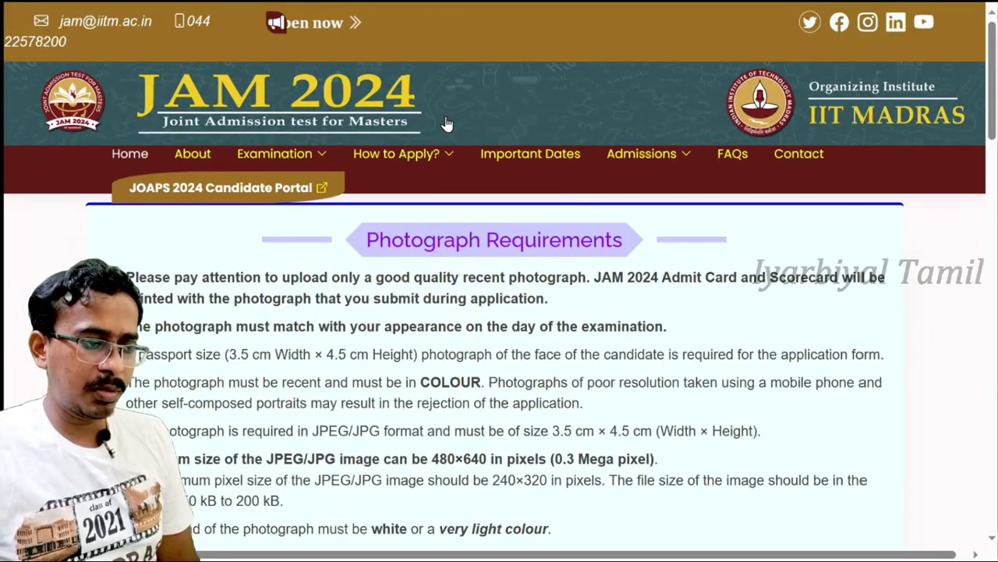
Return to the application form, choose the photograph for upload and fit the head and shoulders inside the crop frame.
click(81, 211)
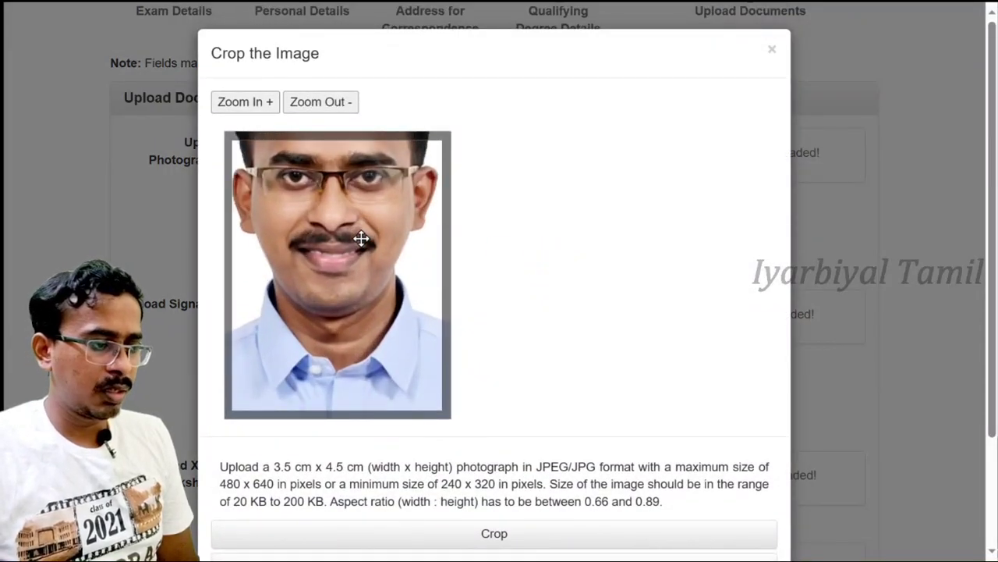
scroll(363, 230, down, 2)
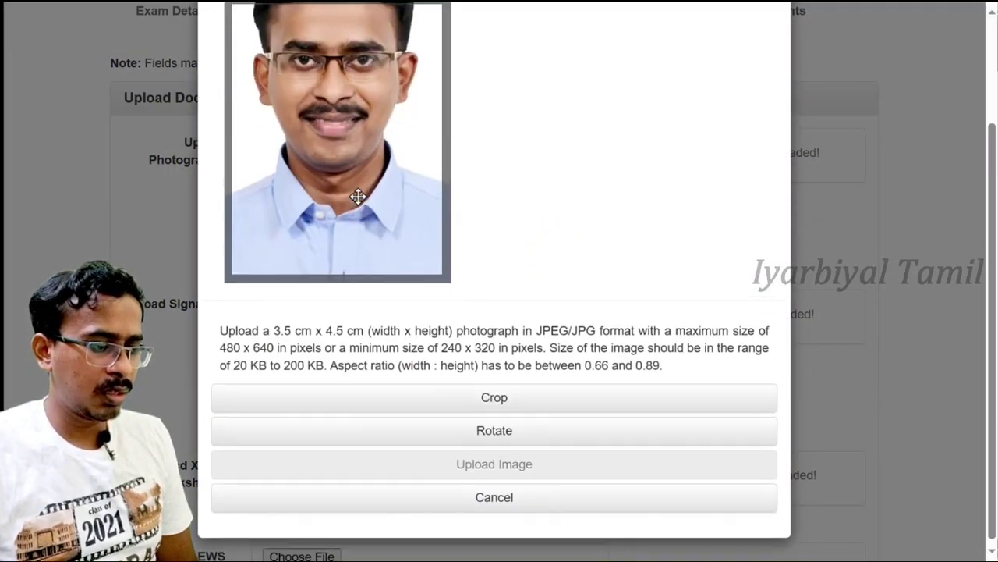
scroll(357, 196, up, 1)
scroll(358, 196, down, 3)
drag(372, 231, 400, 199)
scroll(622, 187, up, 2)
scroll(397, 197, down, 2)
scroll(396, 196, up, 2)
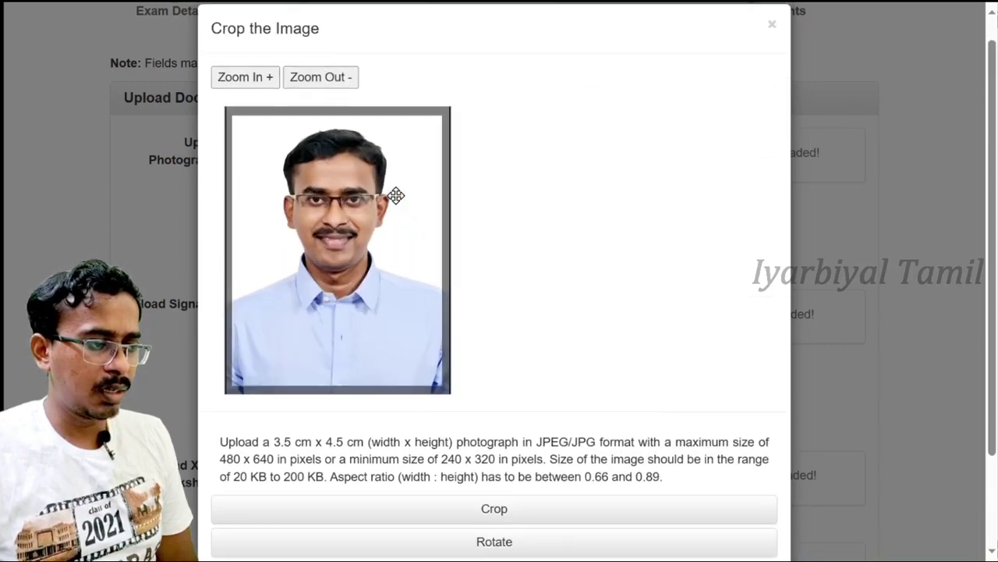
scroll(551, 508, down, 2)
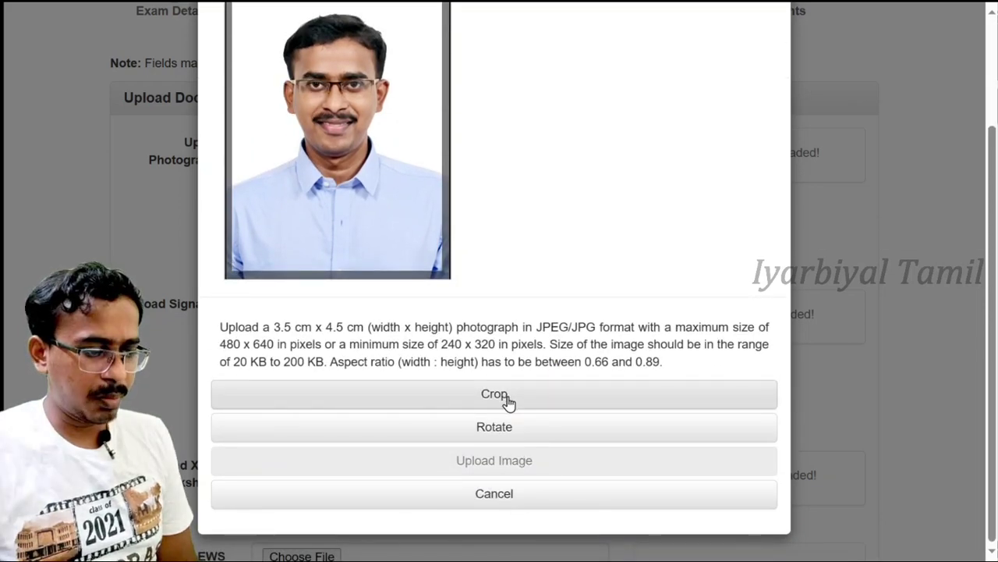
Try different zoom levels in the crop dialog and crop the photograph with a narrow white margin around it.
scroll(381, 227, up, 3)
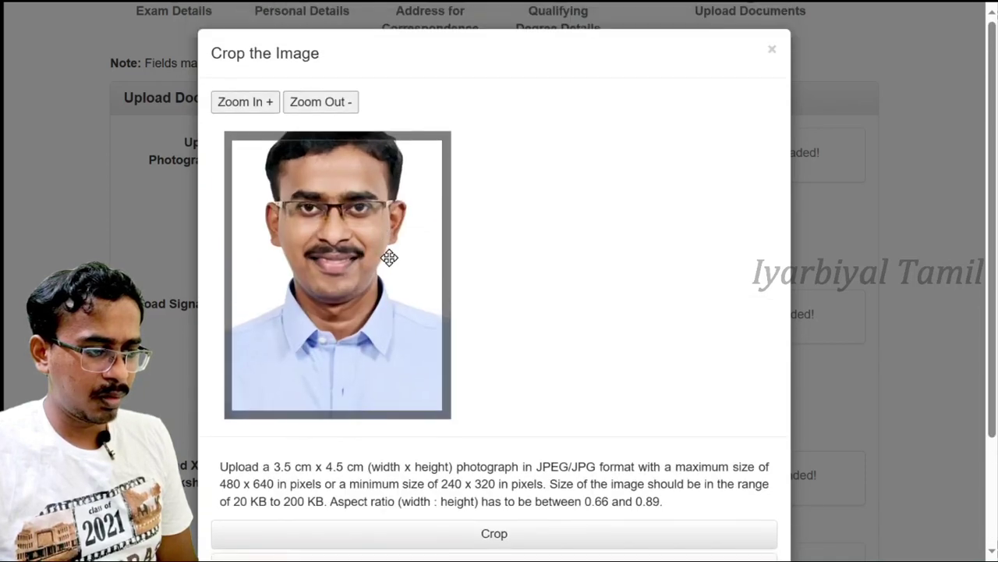
scroll(389, 257, down, 3)
scroll(538, 296, down, 2)
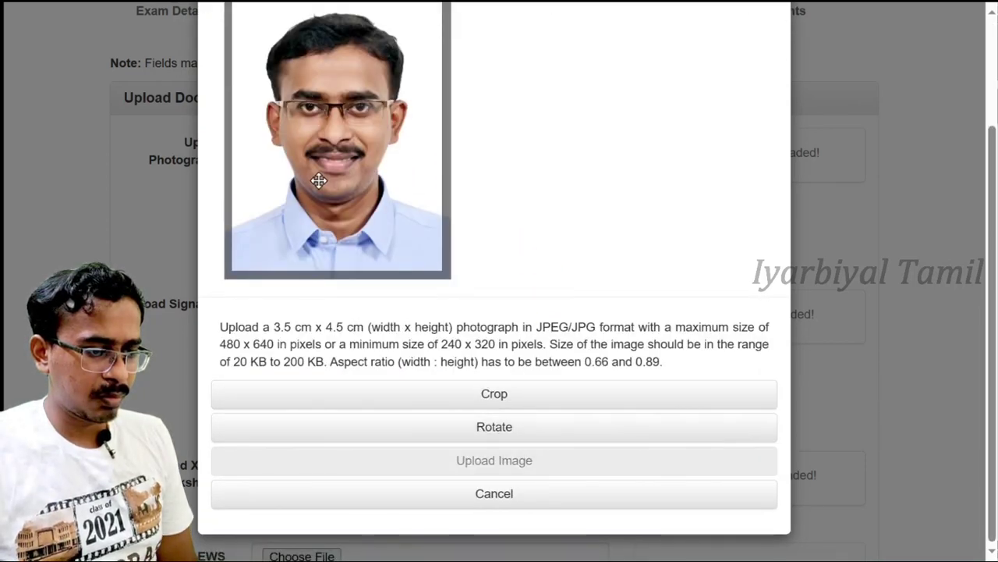
scroll(319, 180, down, 5)
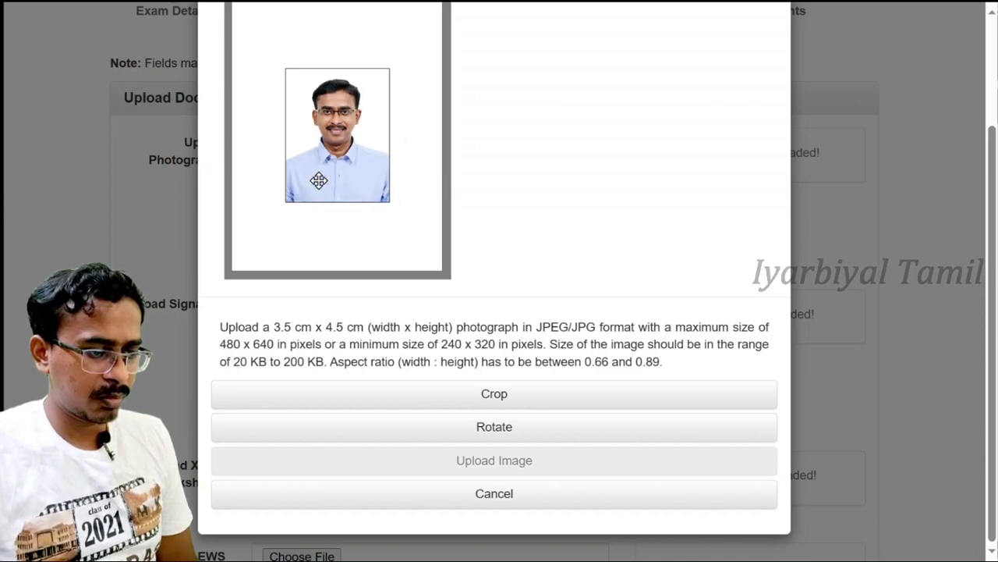
scroll(319, 180, down, 2)
scroll(338, 158, up, 8)
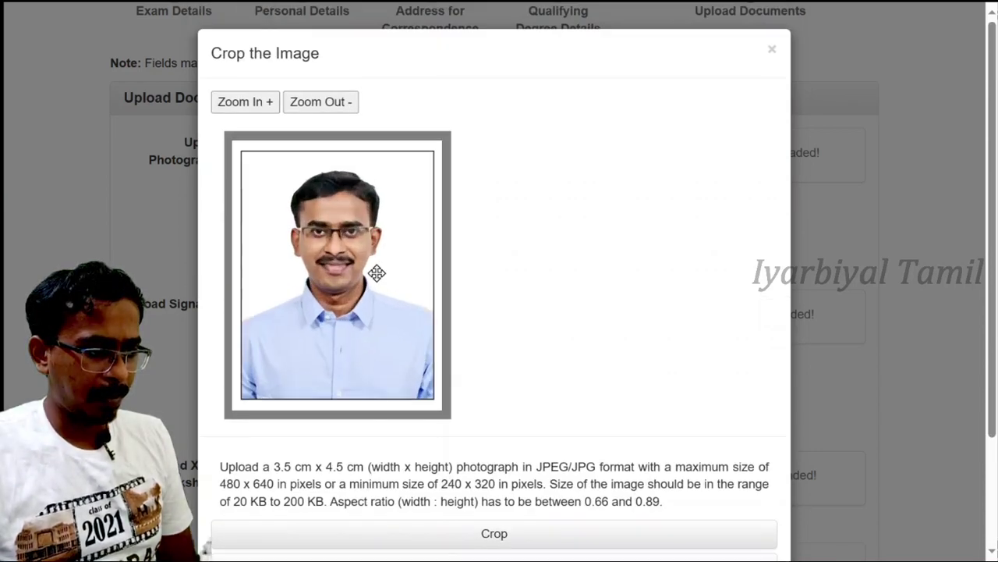
scroll(512, 307, down, 3)
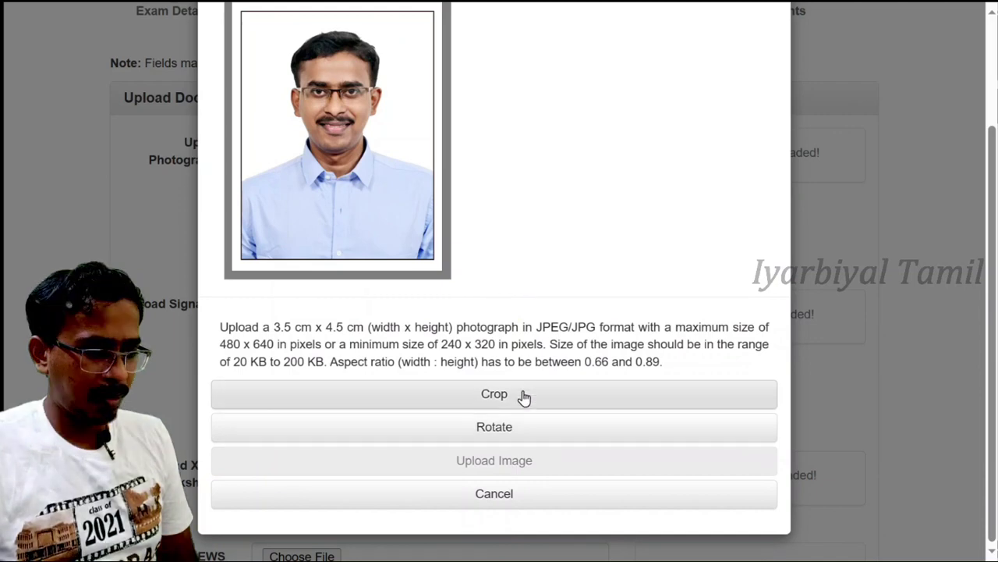
click(524, 397)
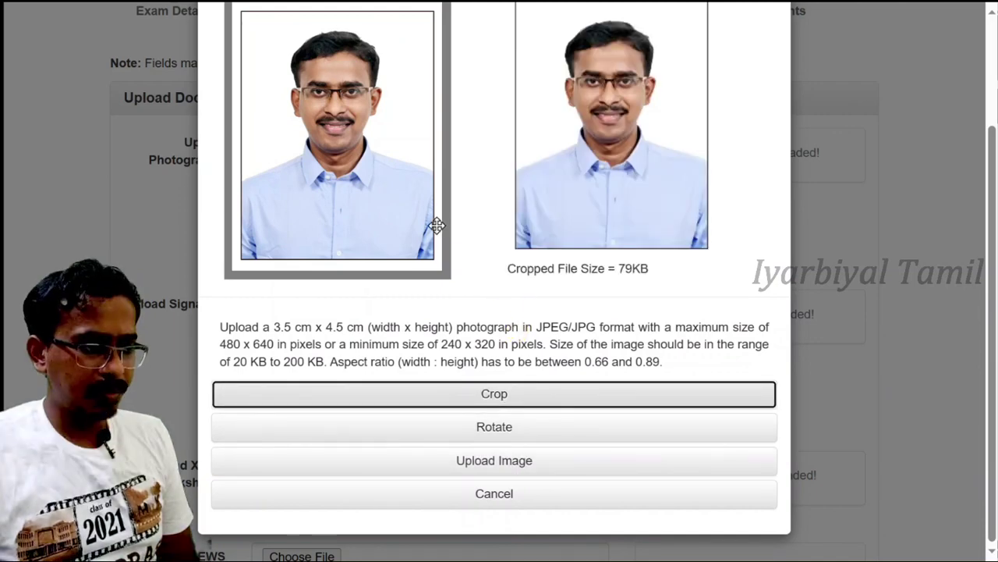
Enlarge and reposition the photograph so it fills the crop frame, and crop it again.
scroll(349, 203, up, 2)
mouse_move(347, 188)
mouse_down()
mouse_move(349, 175)
mouse_move(347, 185)
mouse_up()
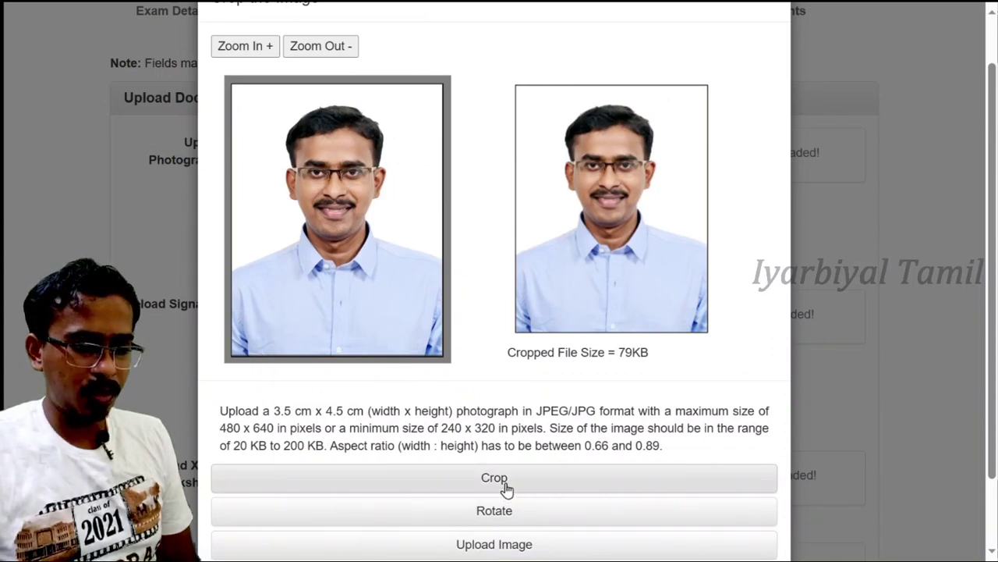
click(505, 488)
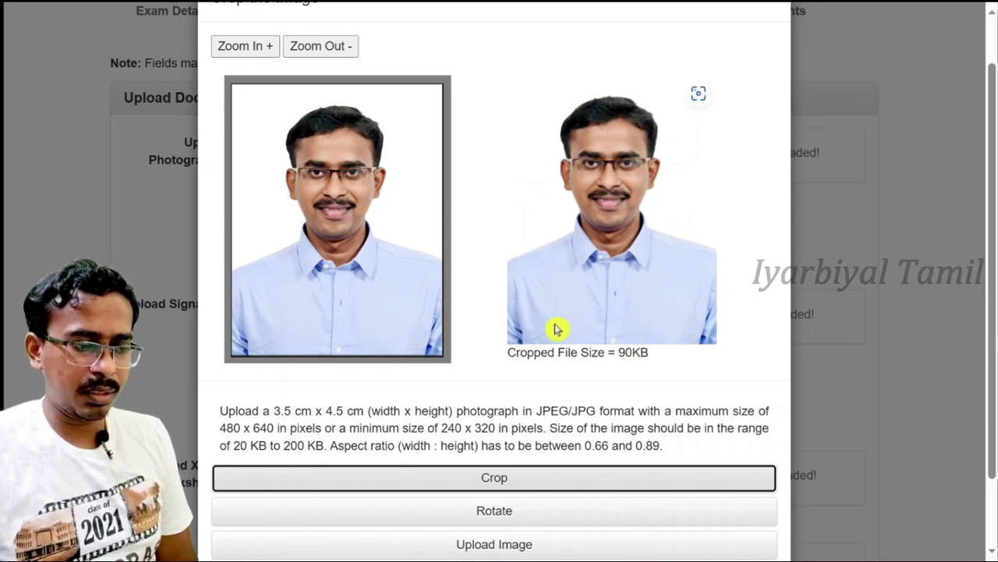
Compare the cropped photograph's file size with the permitted size range in the upload instructions.
scroll(616, 341, down, 1)
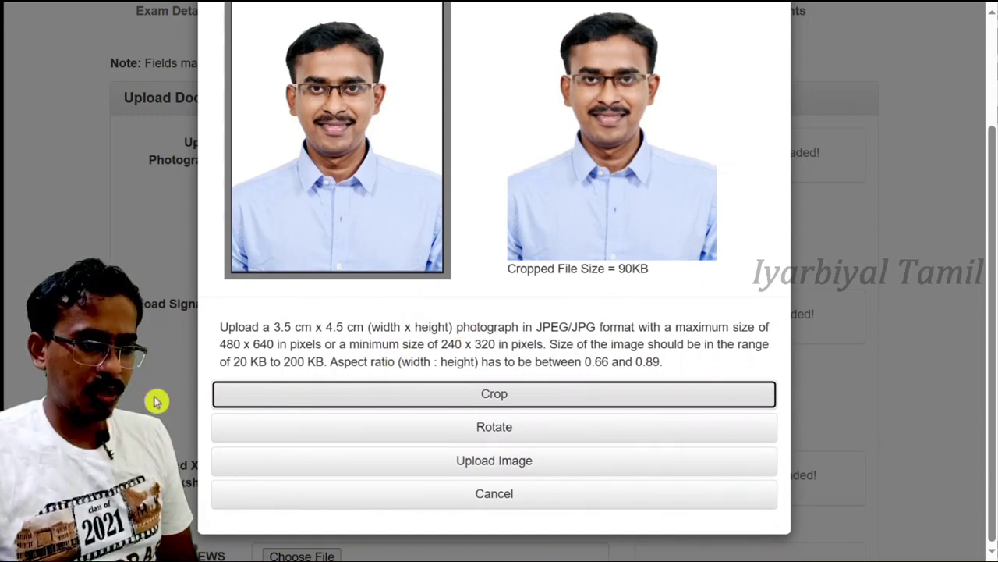
drag(233, 361, 323, 364)
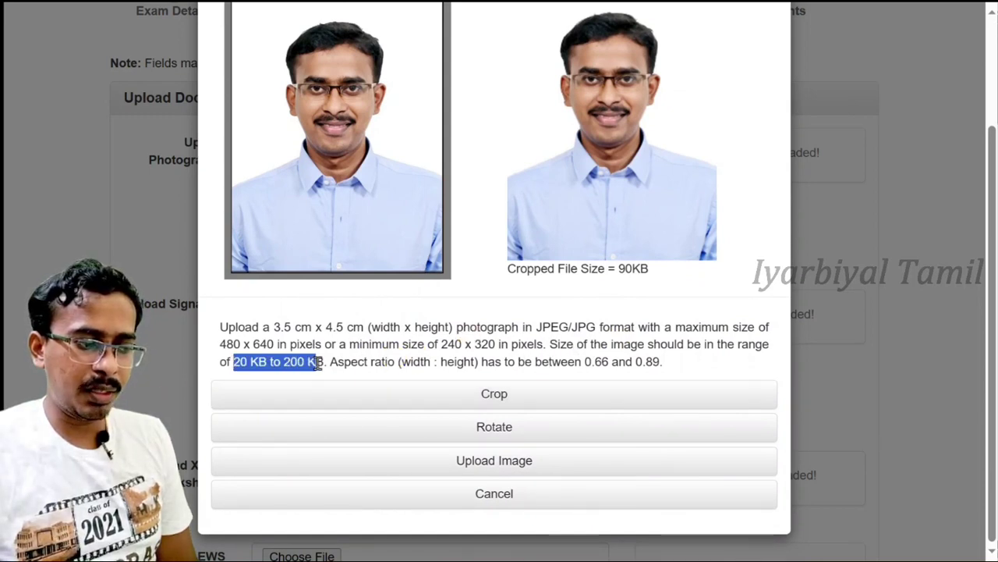
drag(624, 268, 662, 275)
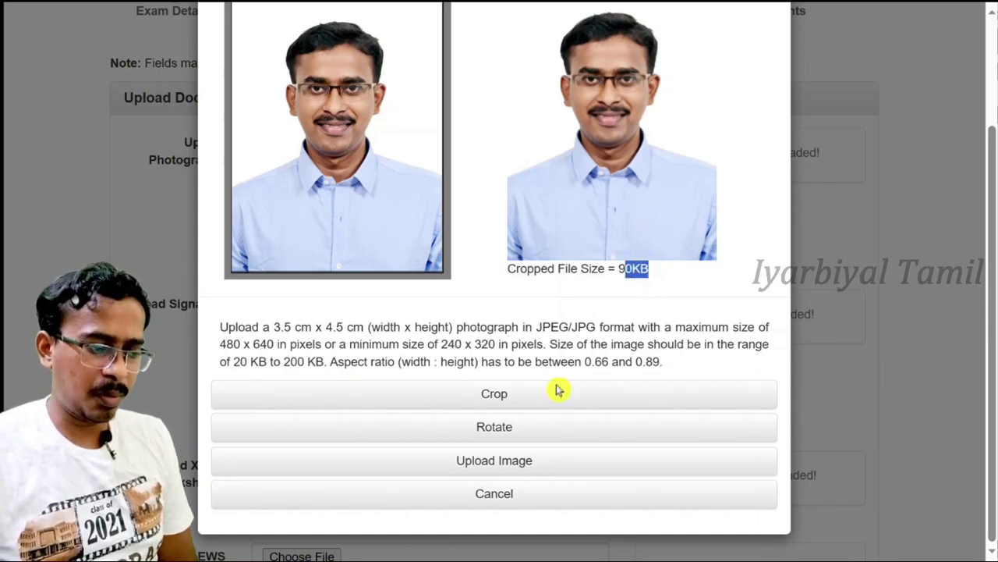
Upload the cropped photograph to the application form.
click(505, 460)
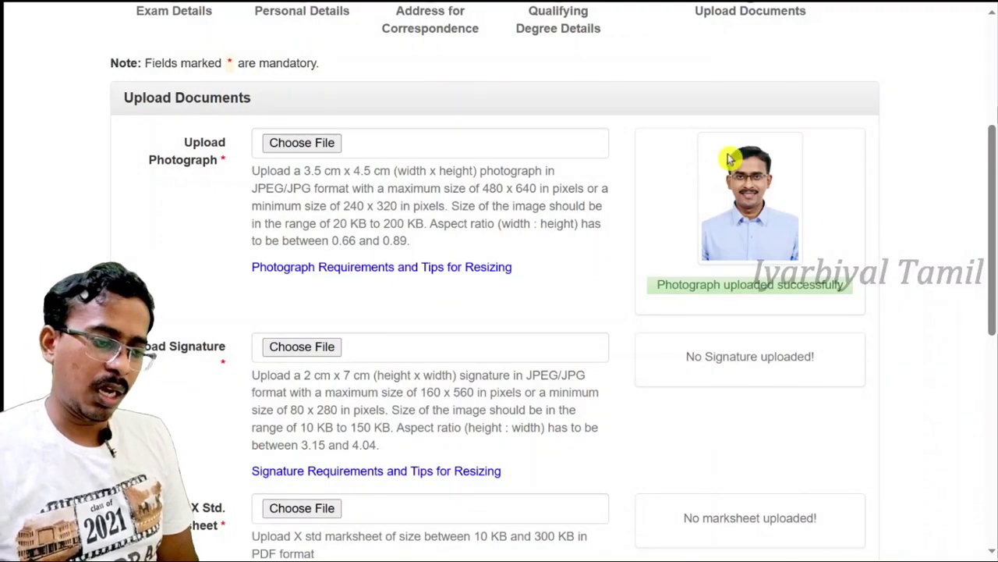
Review the signature upload's pixel dimension limits and the samples of acceptable and not acceptable signatures.
click(313, 352)
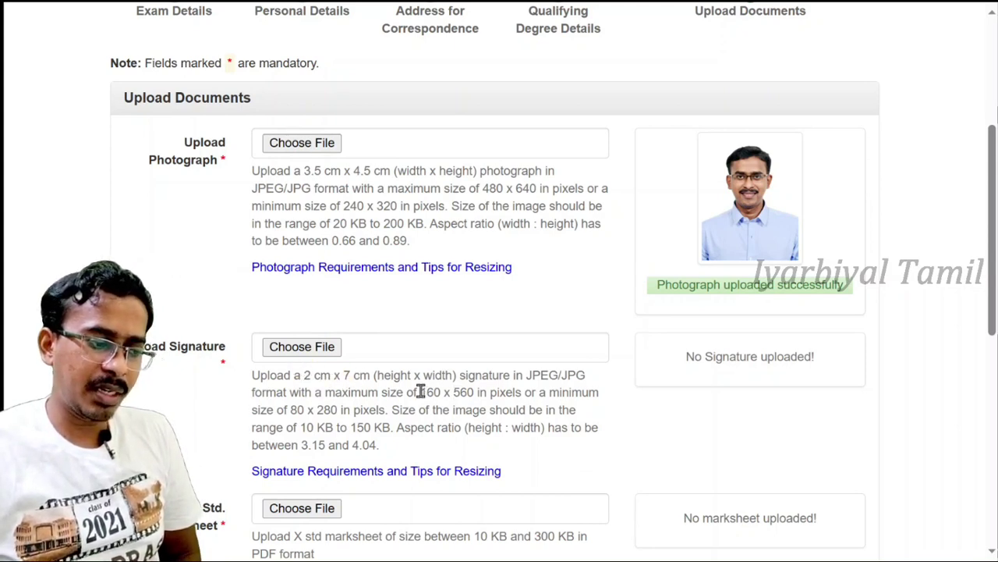
drag(420, 392, 535, 397)
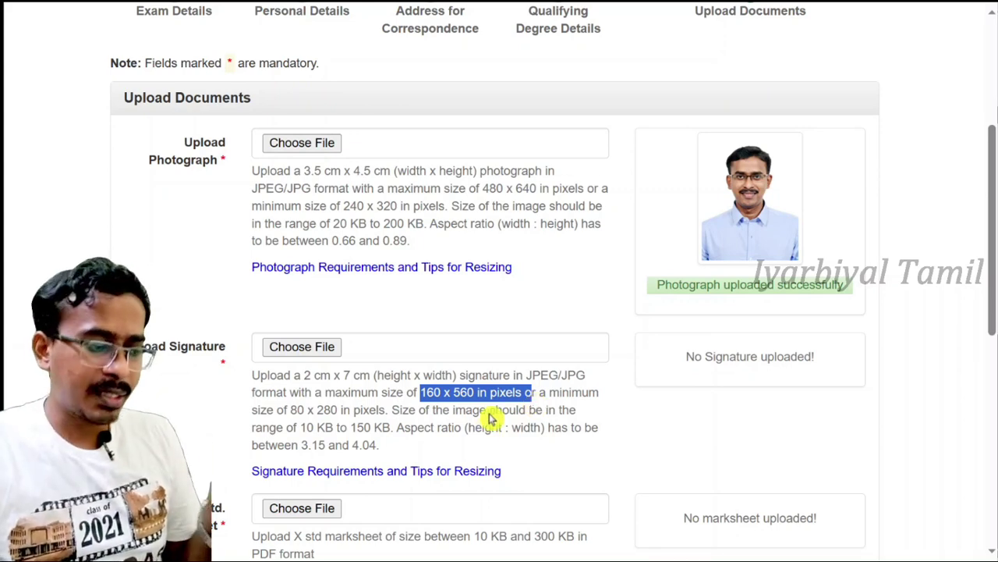
click(520, 434)
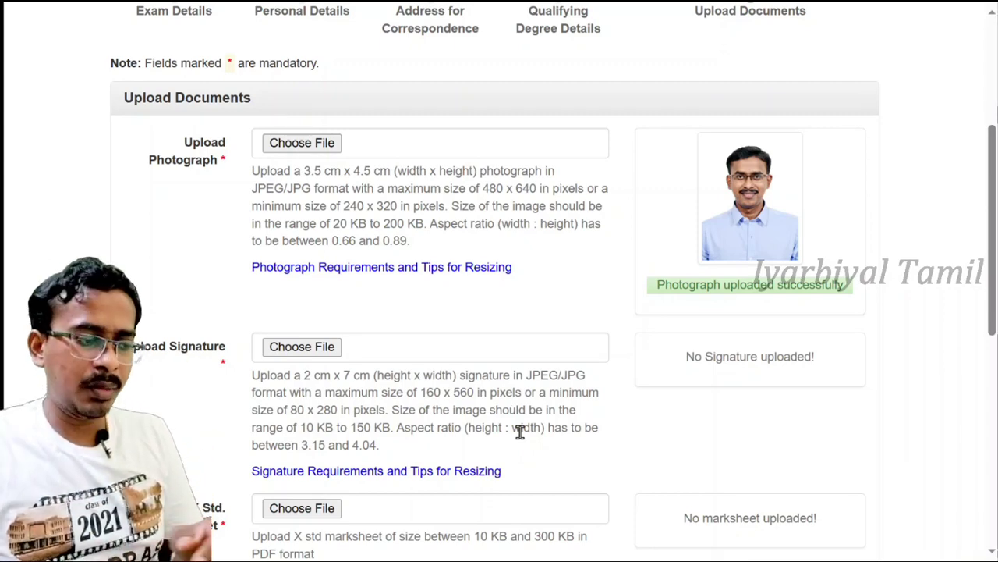
click(426, 471)
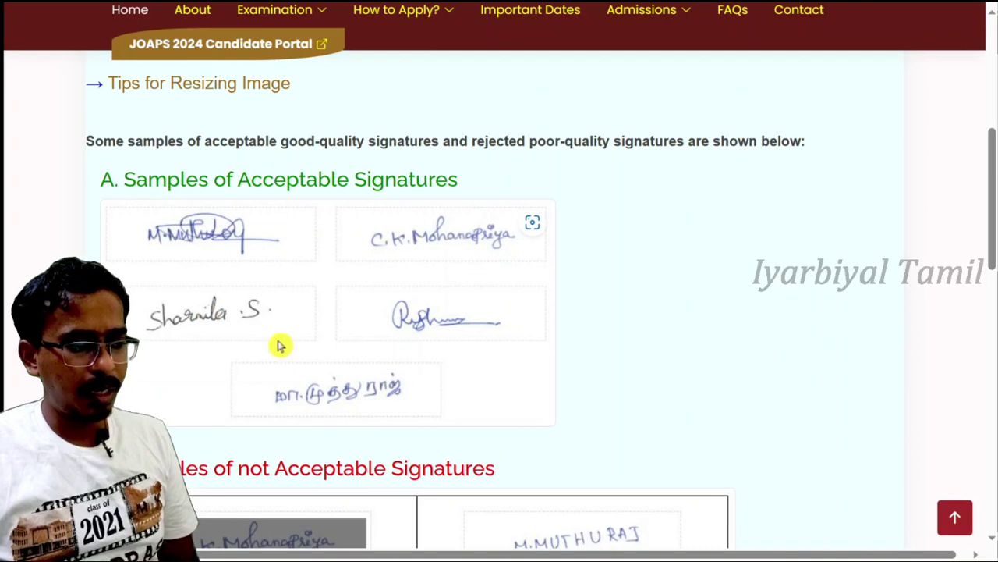
scroll(305, 286, down, 4)
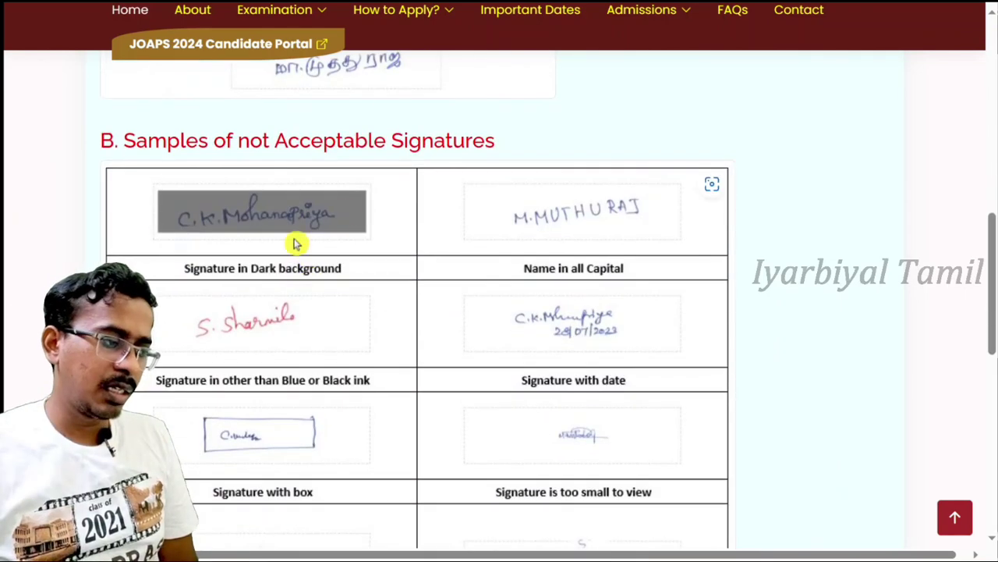
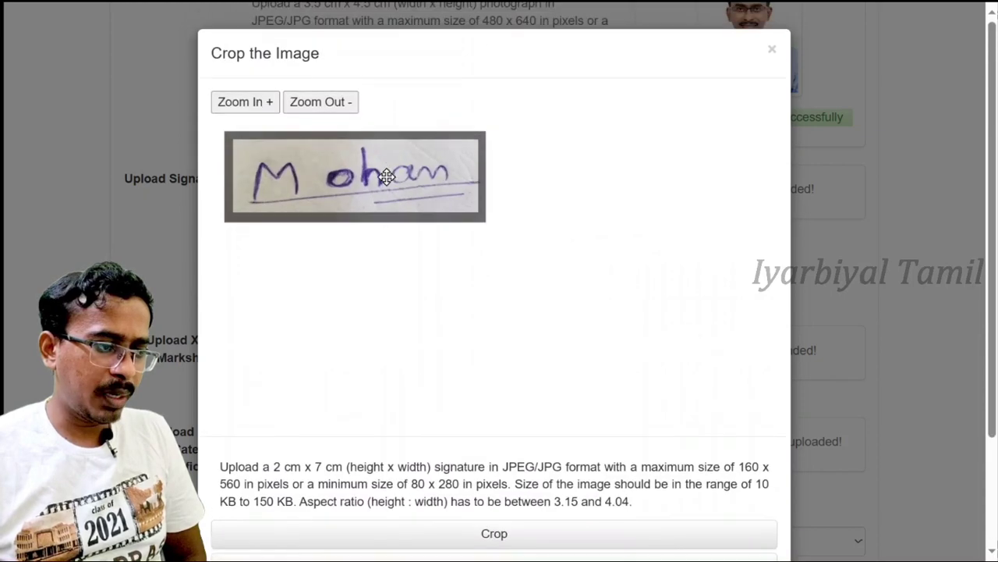
Adjust the zoom of the signature image until it fills the crop frame, and crop it.
scroll(387, 177, down, 3)
scroll(386, 148, up, 3)
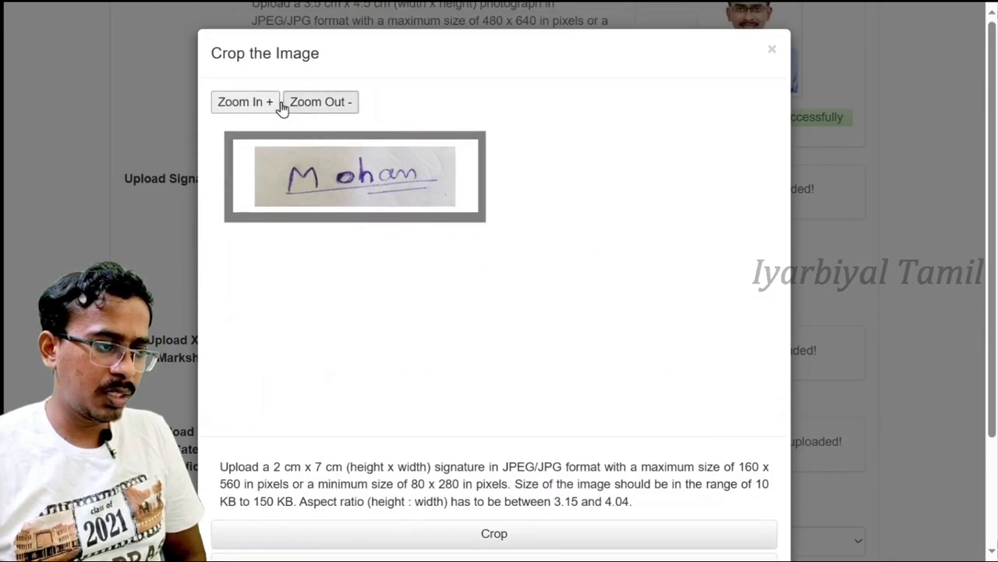
click(258, 106)
click(322, 102)
click(250, 102)
click(323, 103)
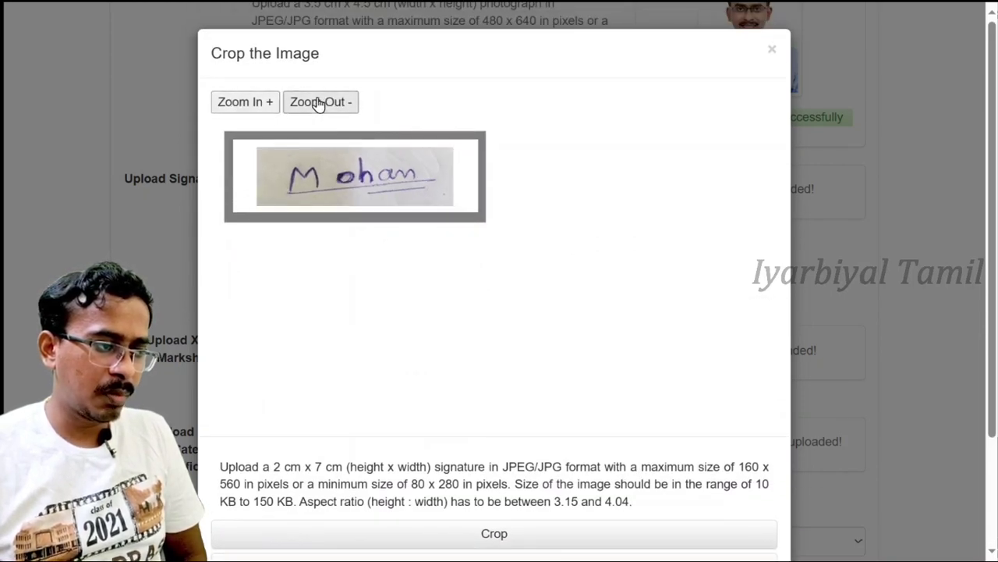
click(274, 102)
click(274, 102)
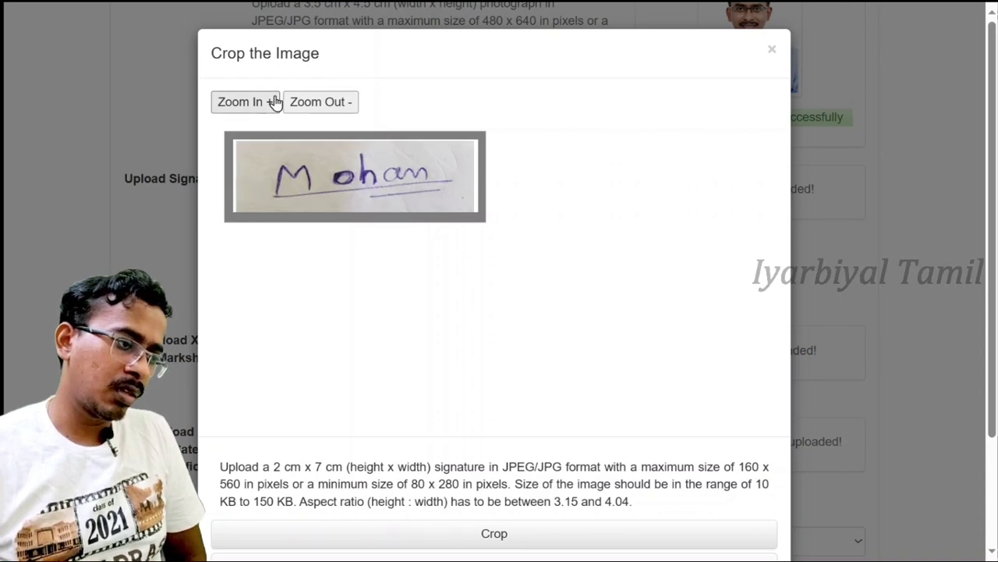
click(274, 102)
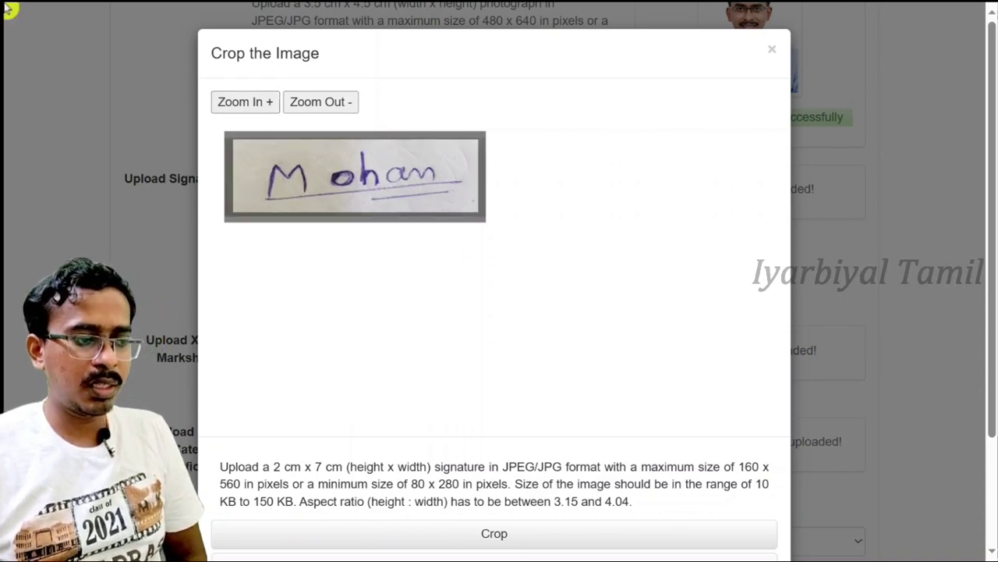
scroll(495, 413, down, 2)
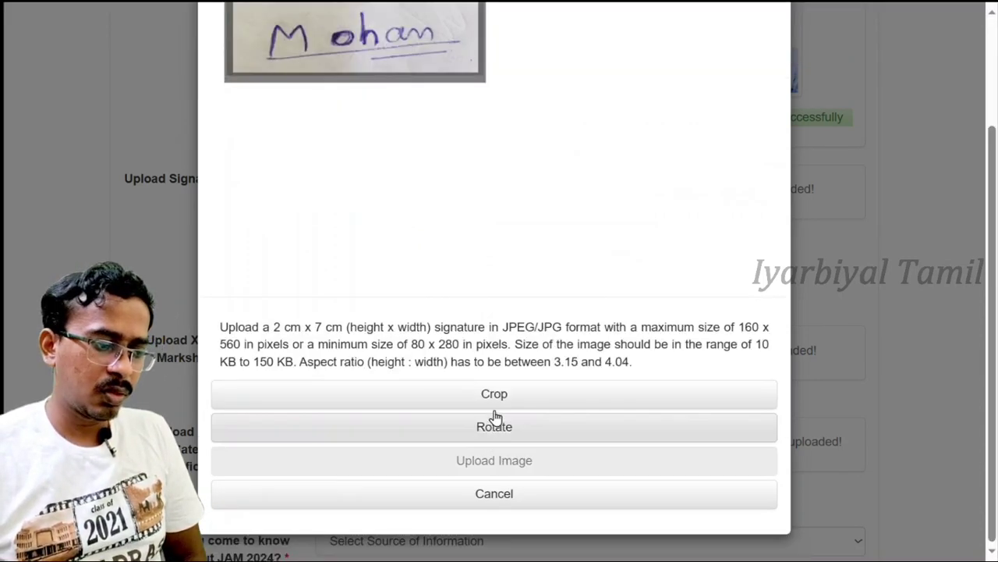
click(497, 396)
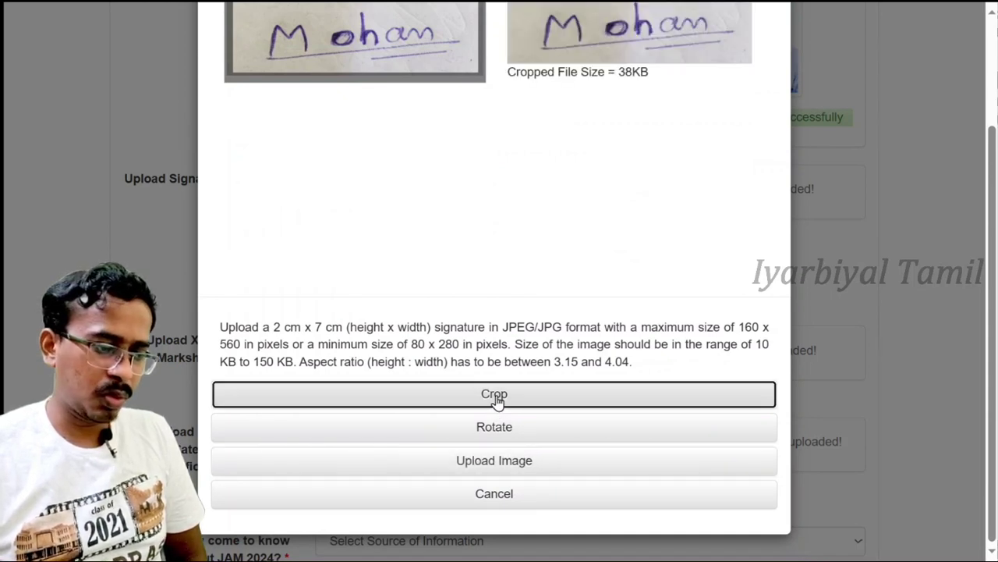
Compare the cropped signature's file size with the permitted 10 KB to 150 KB range and upload the signature.
scroll(575, 241, up, 2)
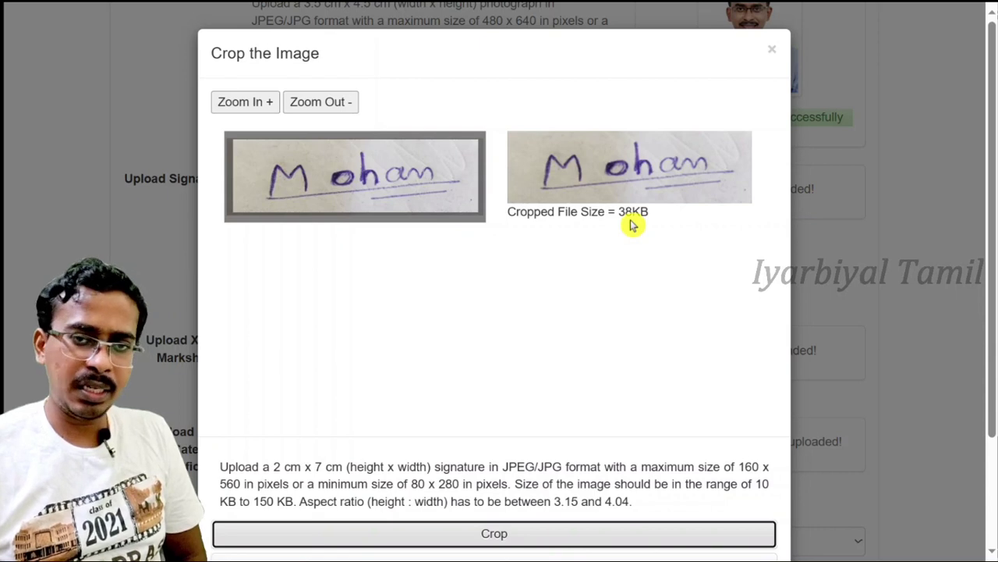
scroll(575, 358, down, 1)
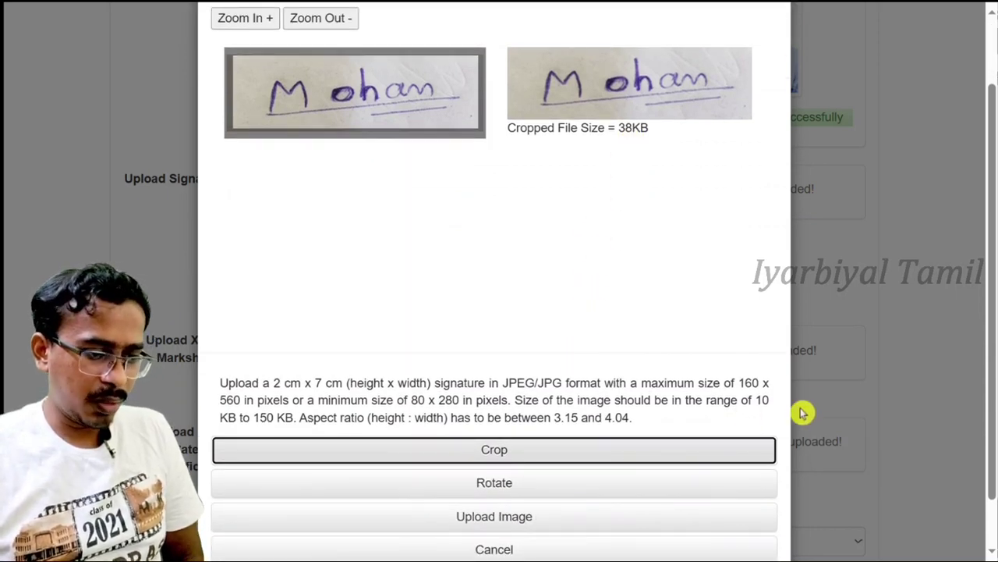
drag(761, 398, 302, 420)
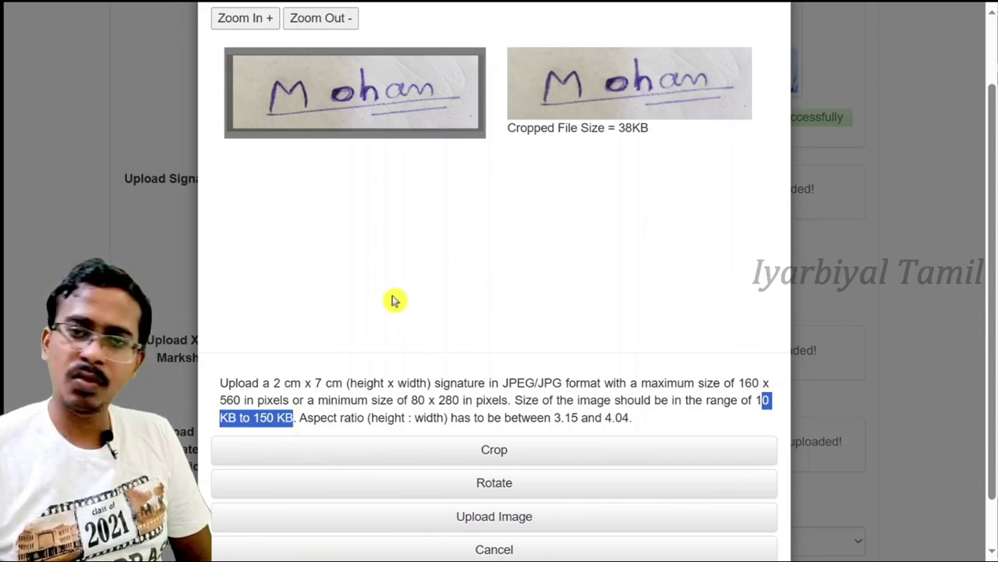
scroll(548, 294, down, 1)
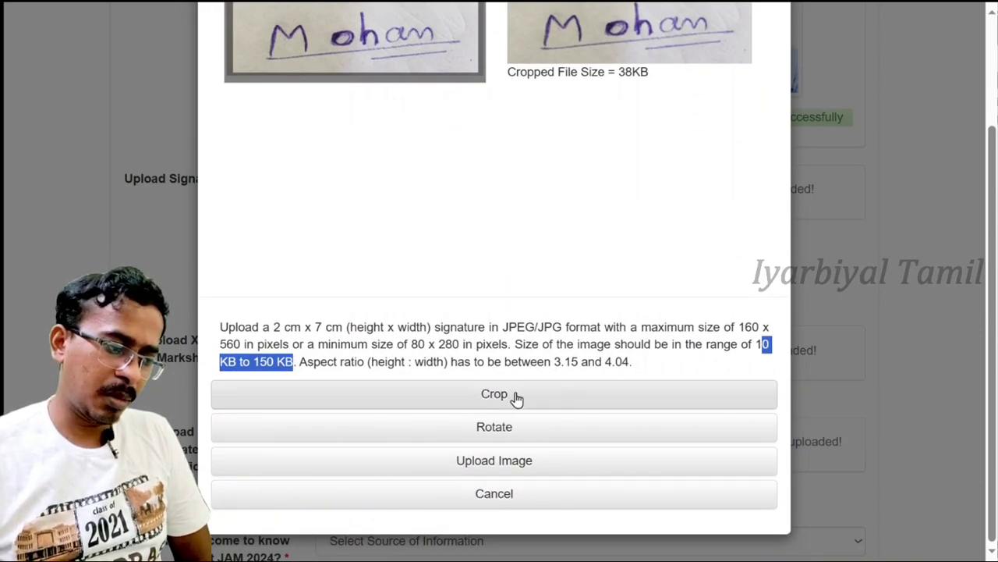
click(519, 461)
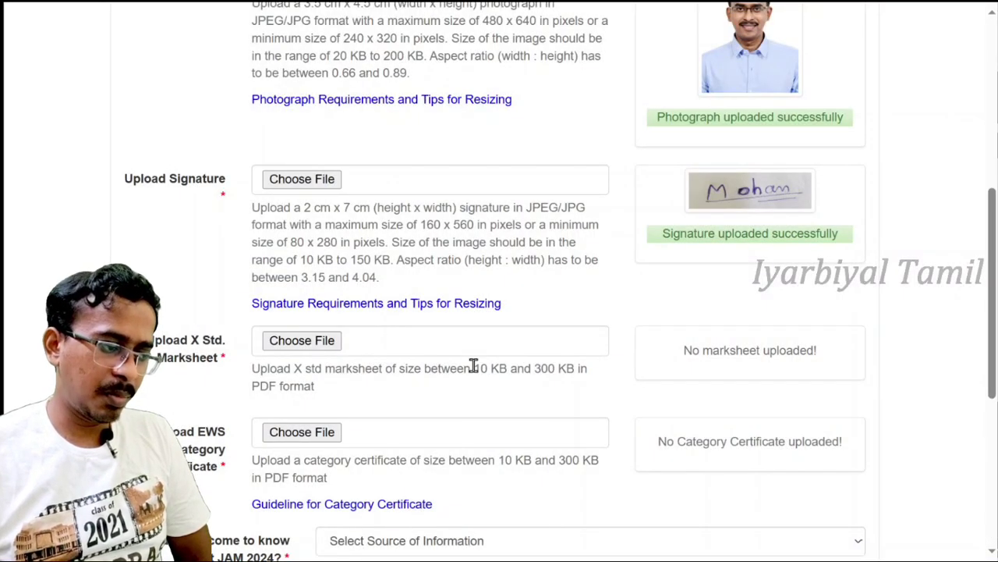
Check the required file format and upload the X Std. marksheet and the EWS category certificate as PDF files.
click(322, 343)
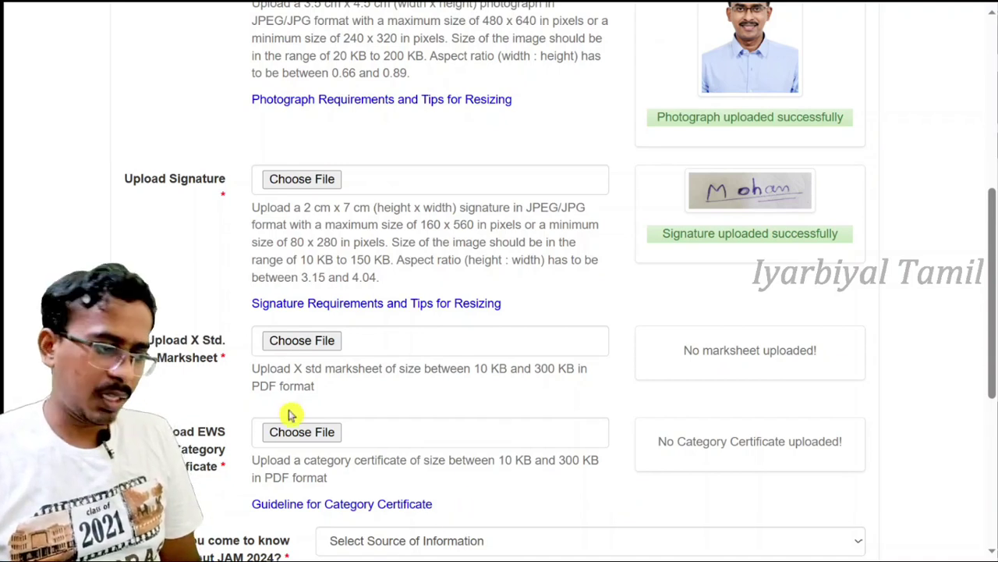
drag(252, 386, 319, 388)
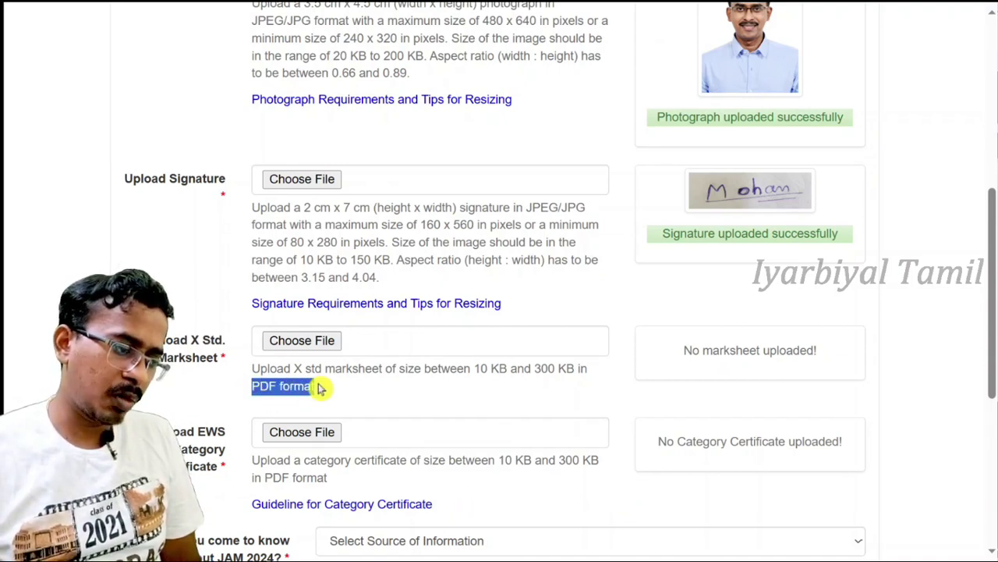
drag(264, 477, 331, 477)
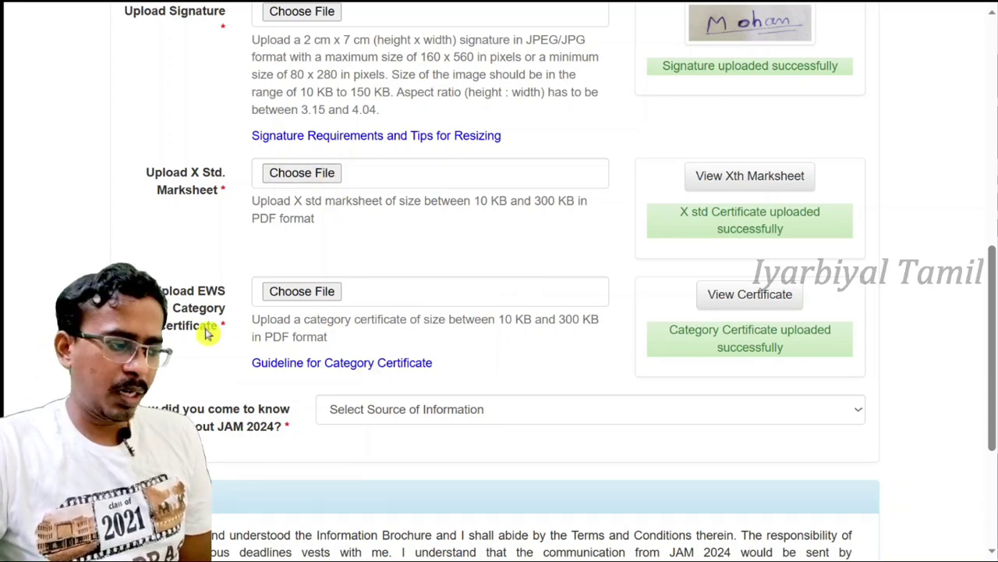
Open the category certificate guidelines and review the listed categories and the rule on certificates issued by authorized officials.
click(355, 363)
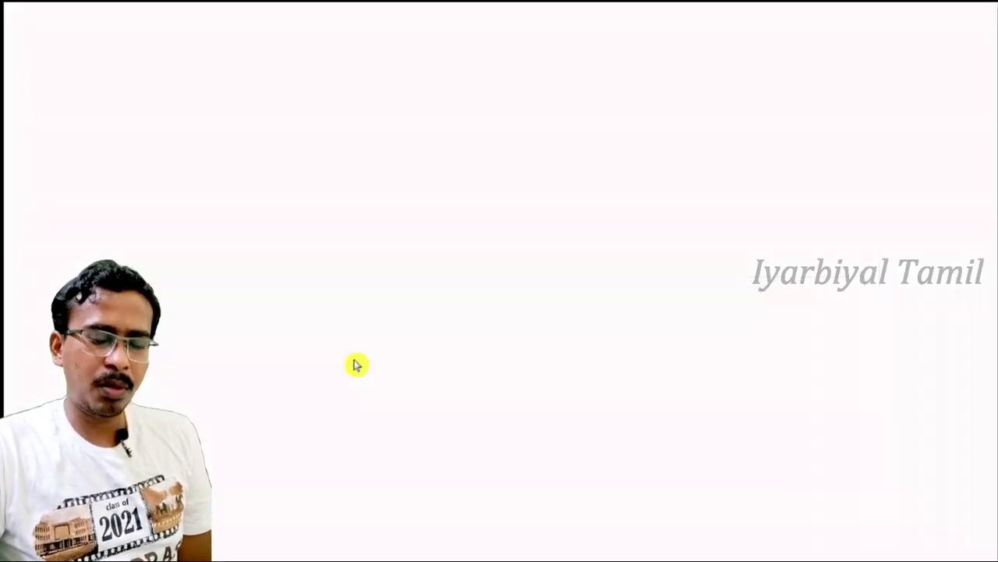
scroll(448, 343, down, 2)
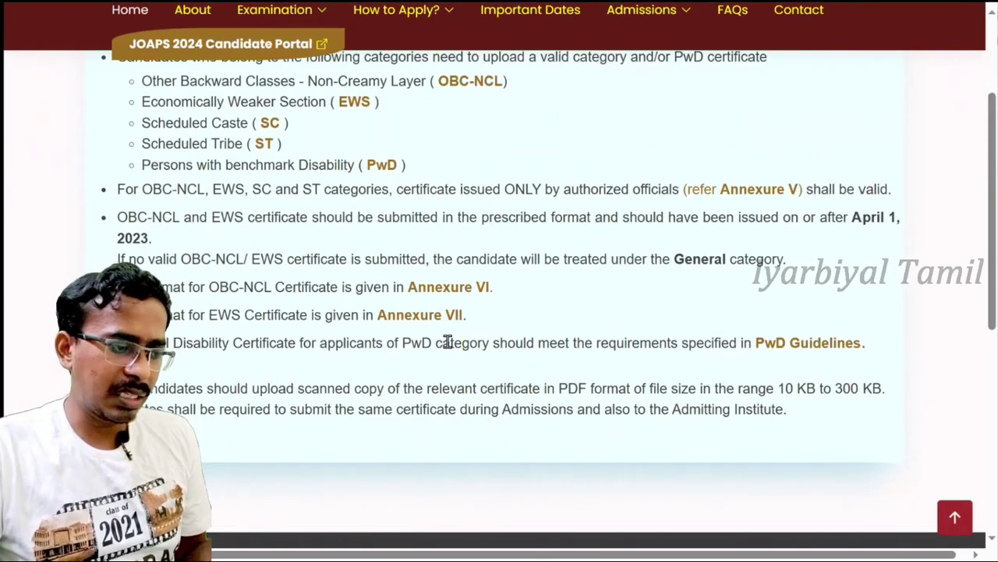
scroll(447, 345, up, 3)
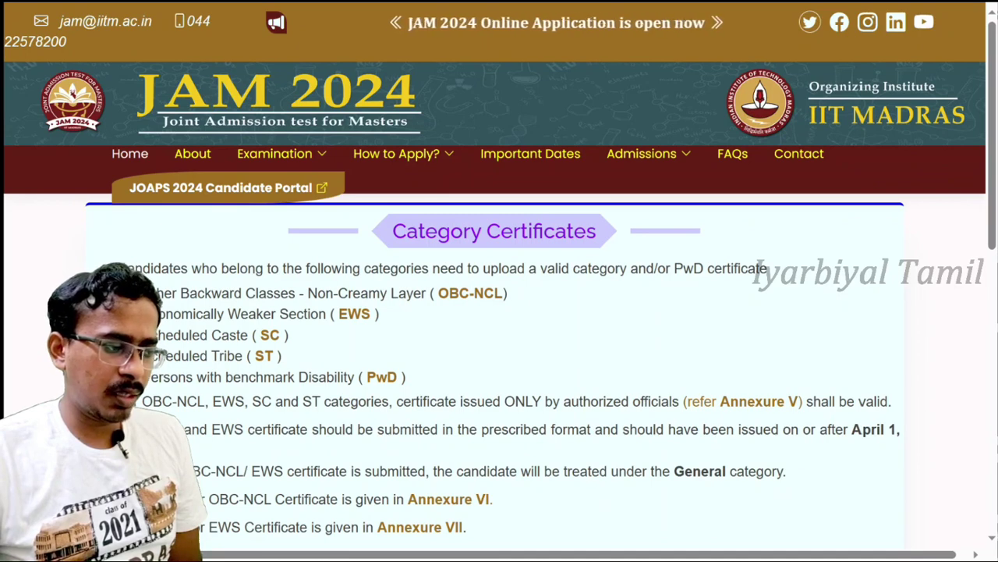
drag(136, 289, 424, 383)
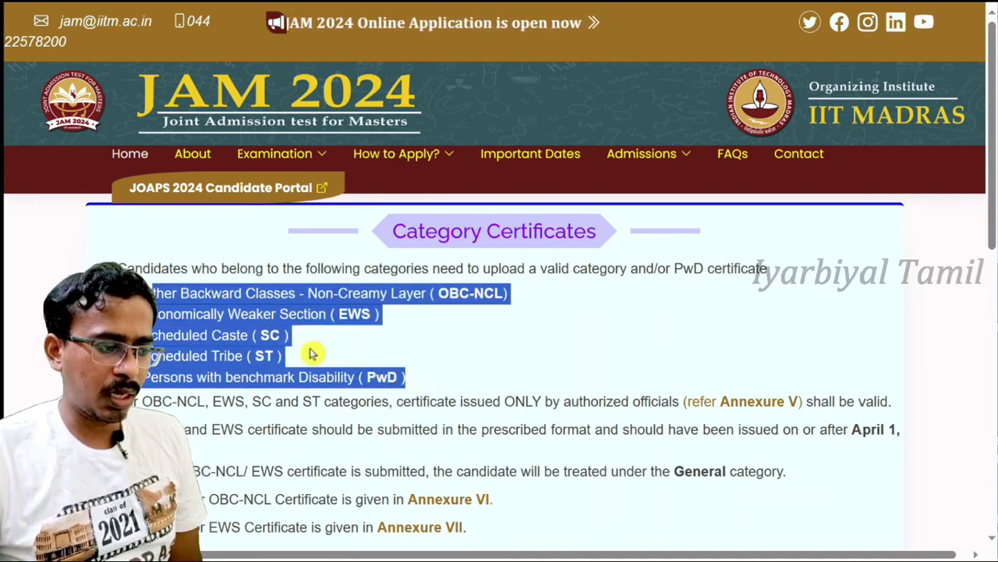
scroll(351, 348, down, 3)
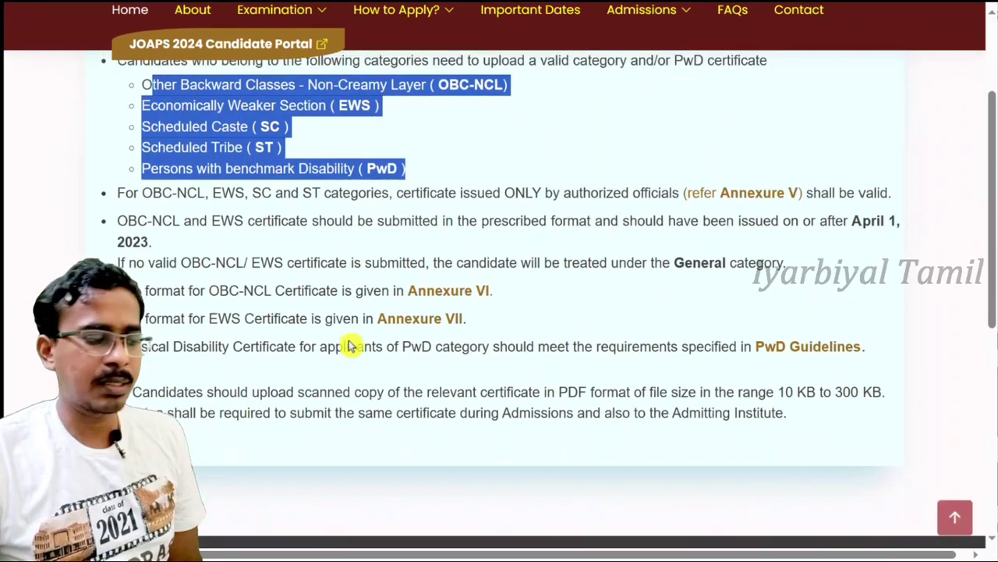
click(546, 192)
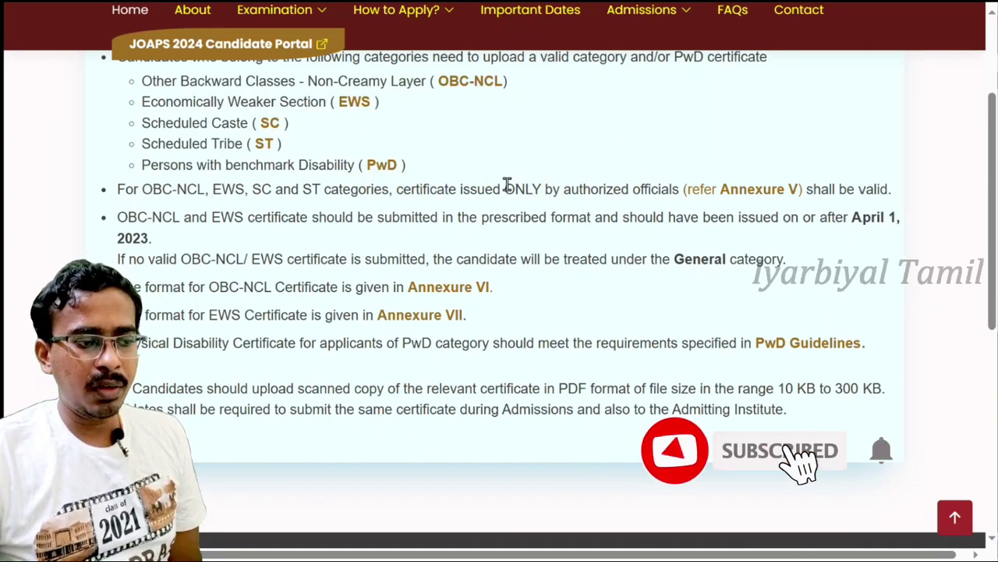
drag(507, 189, 683, 189)
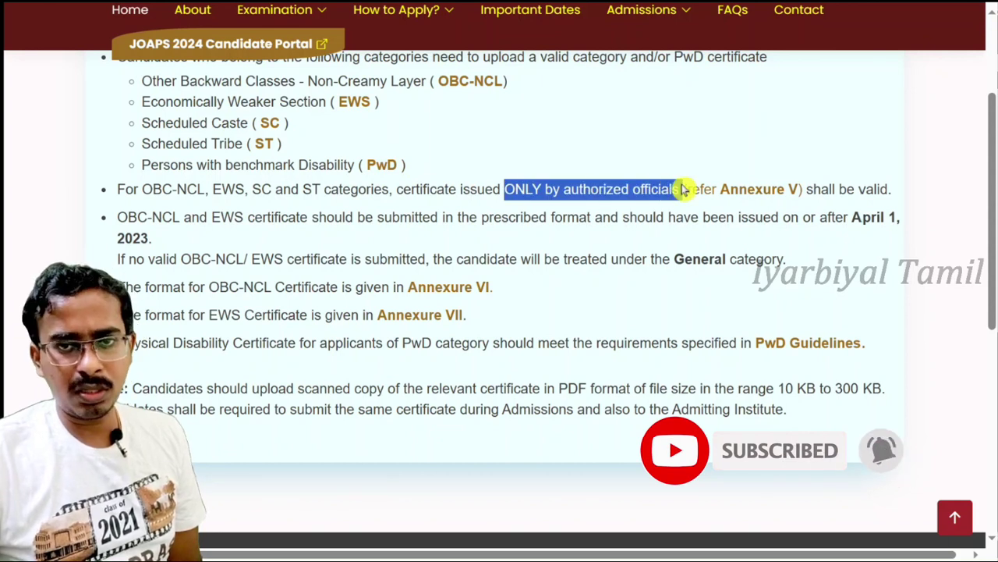
Open Annexure V and examine the authorities empowered to issue SC, ST, OBC-NCL and EWS certificates.
click(765, 192)
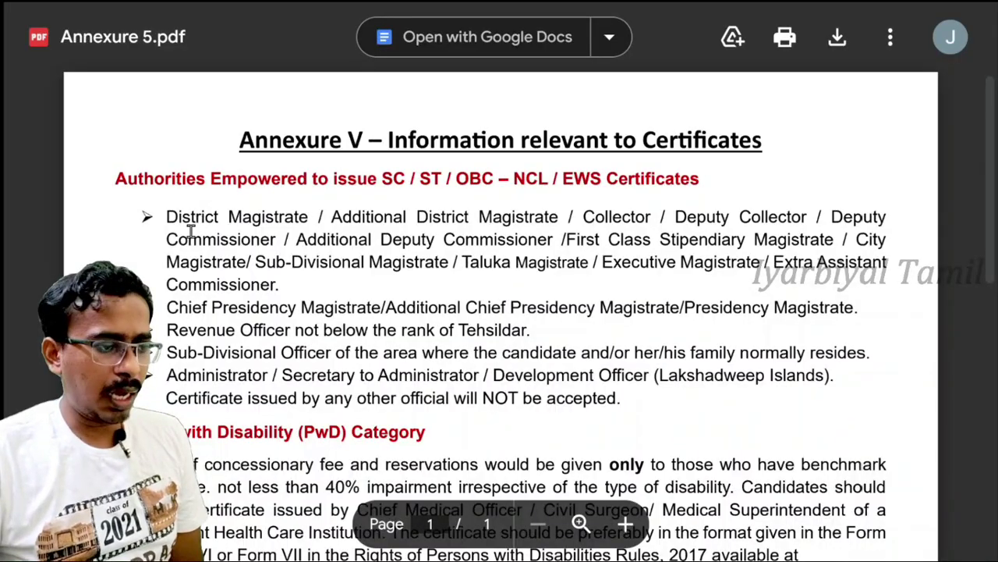
drag(168, 217, 617, 407)
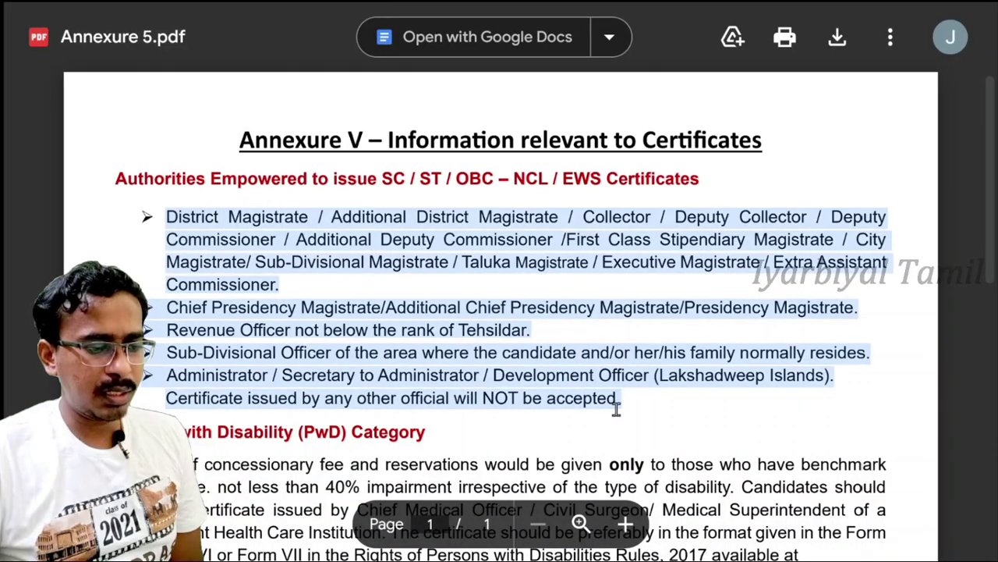
click(651, 398)
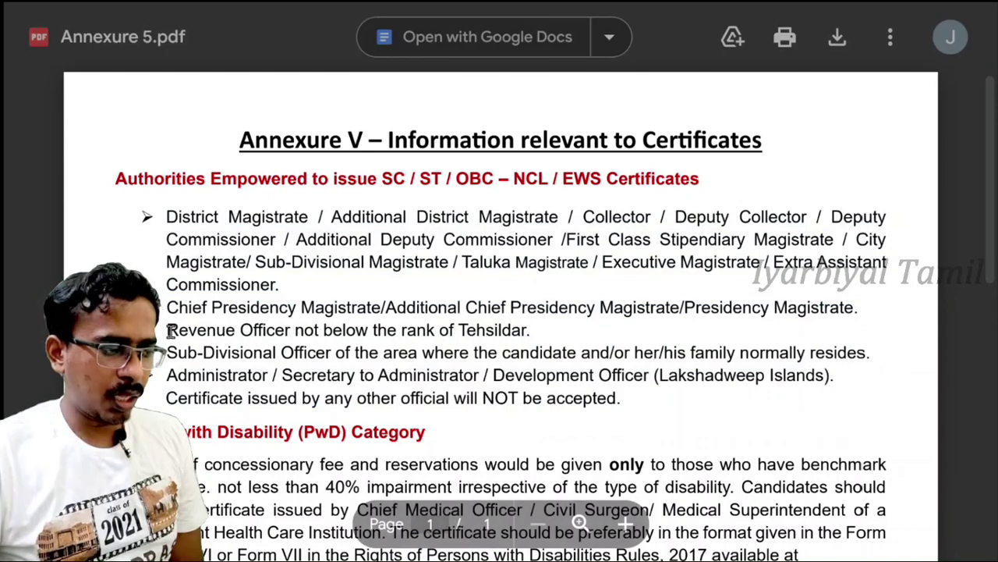
drag(167, 330, 517, 333)
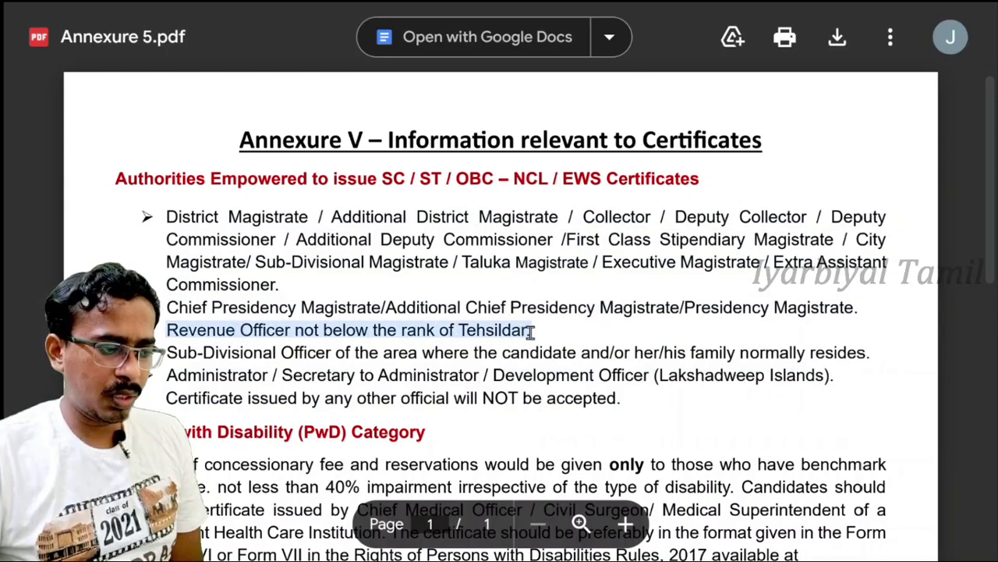
click(621, 308)
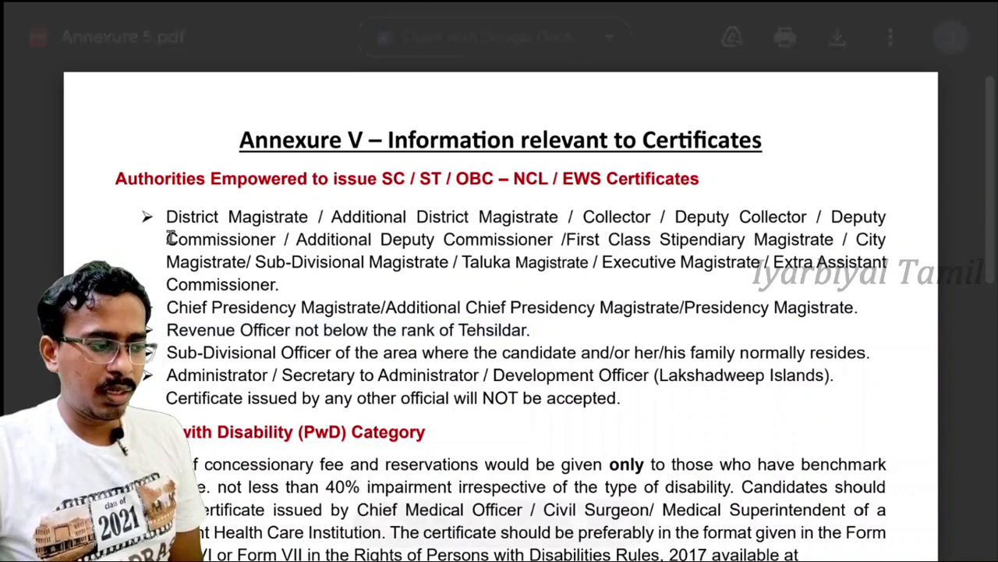
drag(162, 216, 259, 284)
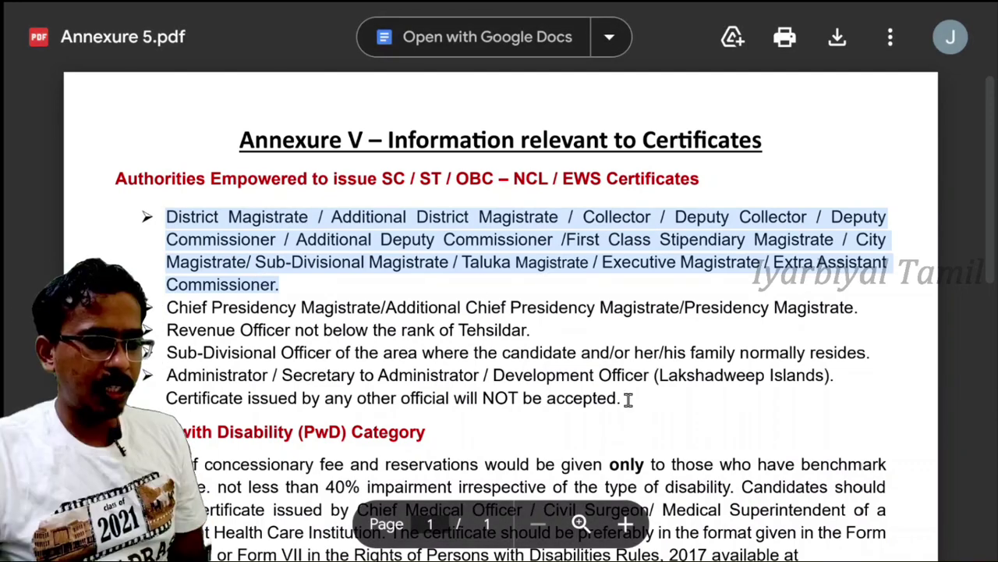
click(628, 399)
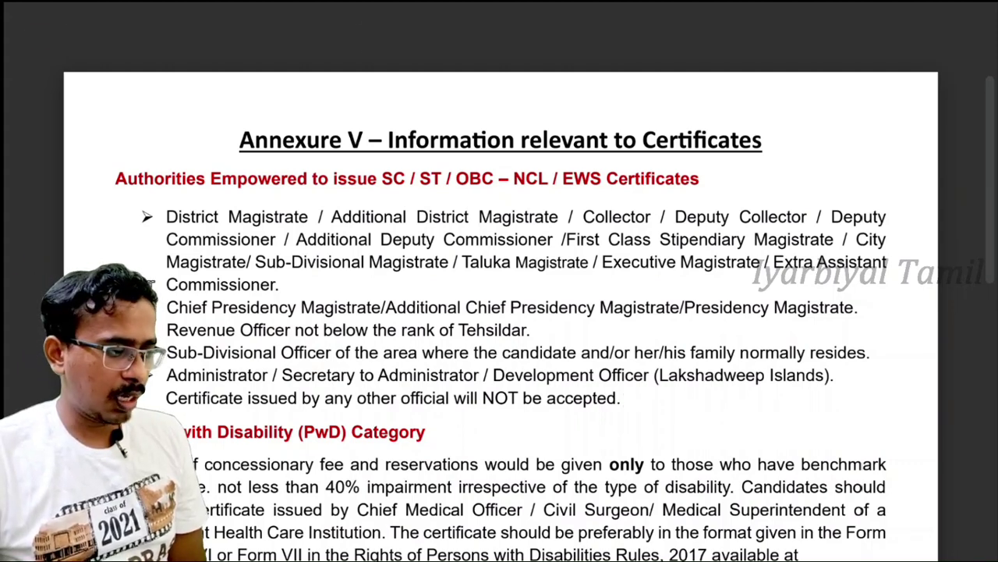
Return to the application form, select Outreach Programme as the source of information about JAM 2024, and save the form.
click(39, 242)
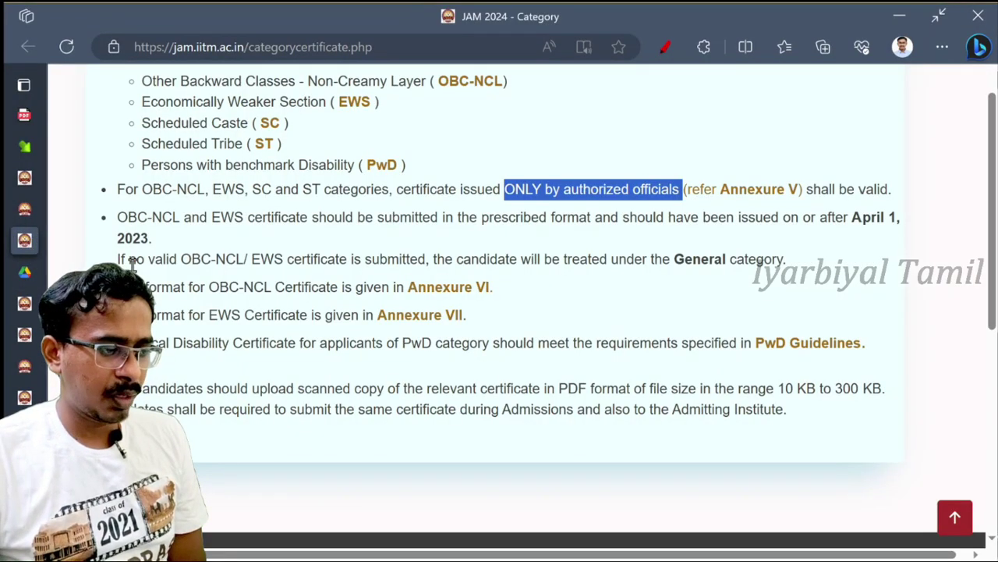
click(20, 209)
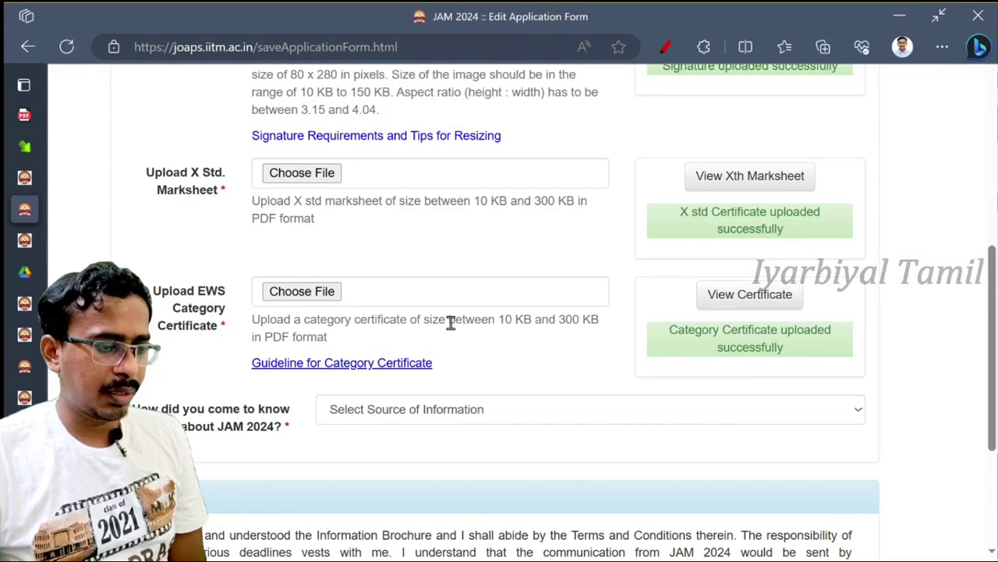
click(422, 411)
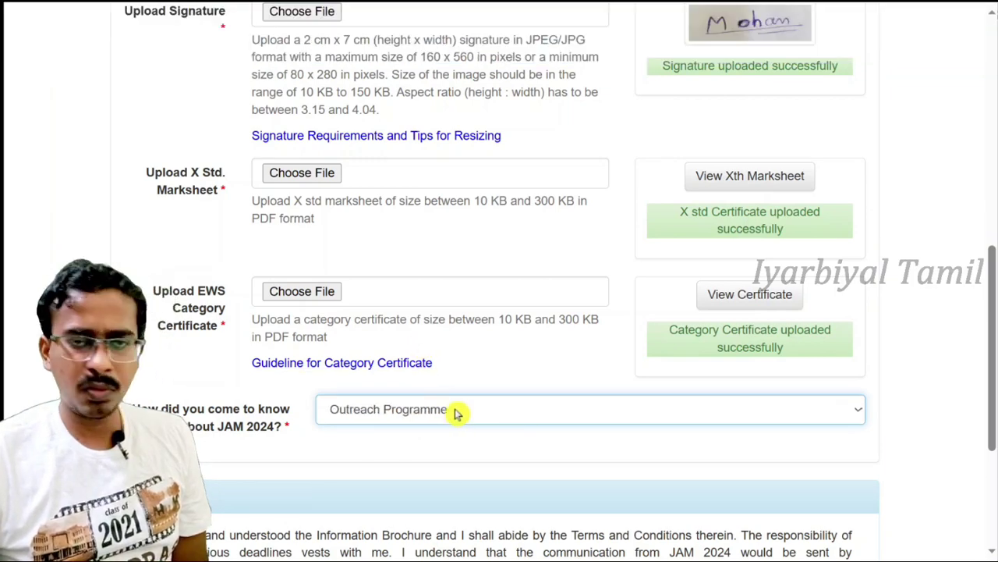
scroll(457, 414, down, 3)
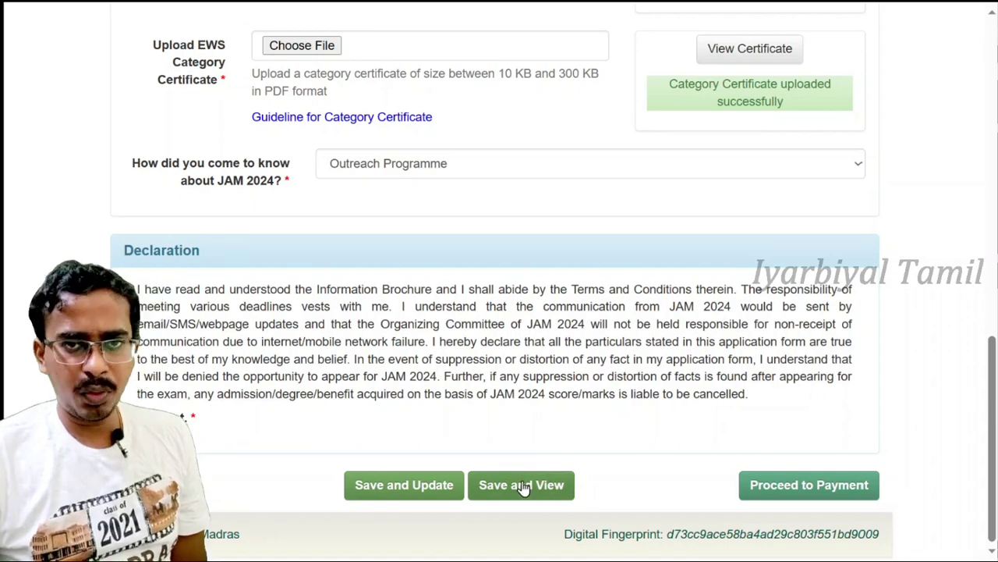
click(418, 486)
scroll(434, 417, down, 10)
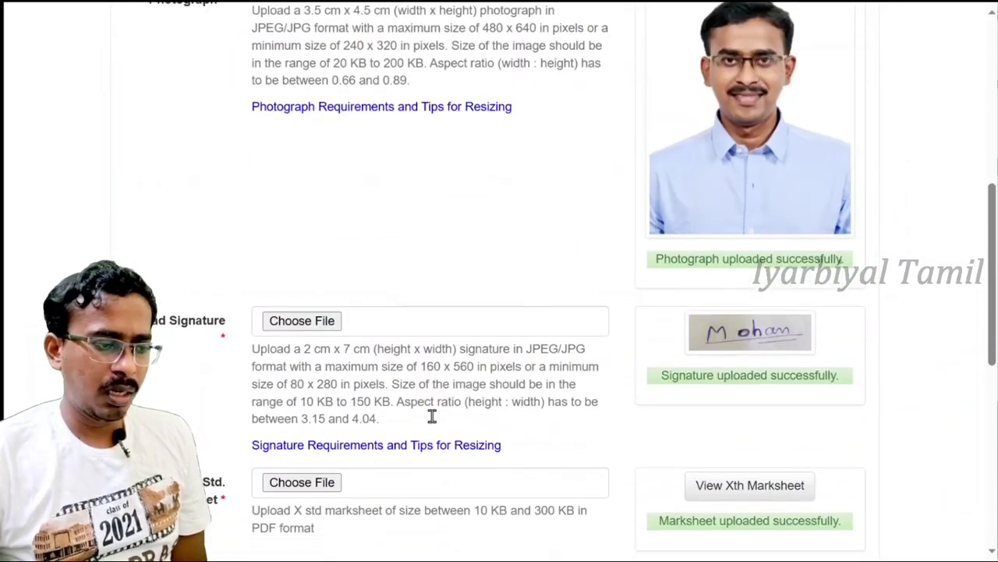
scroll(434, 416, down, 7)
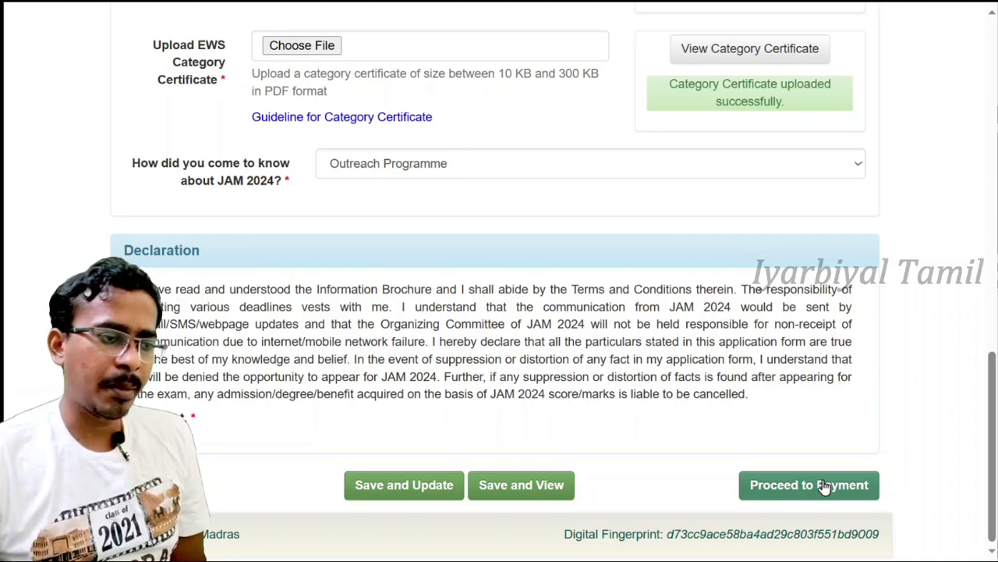
Open the JAM 2024 information brochure and find the test paper schedule and application fee table.
scroll(903, 444, up, 12)
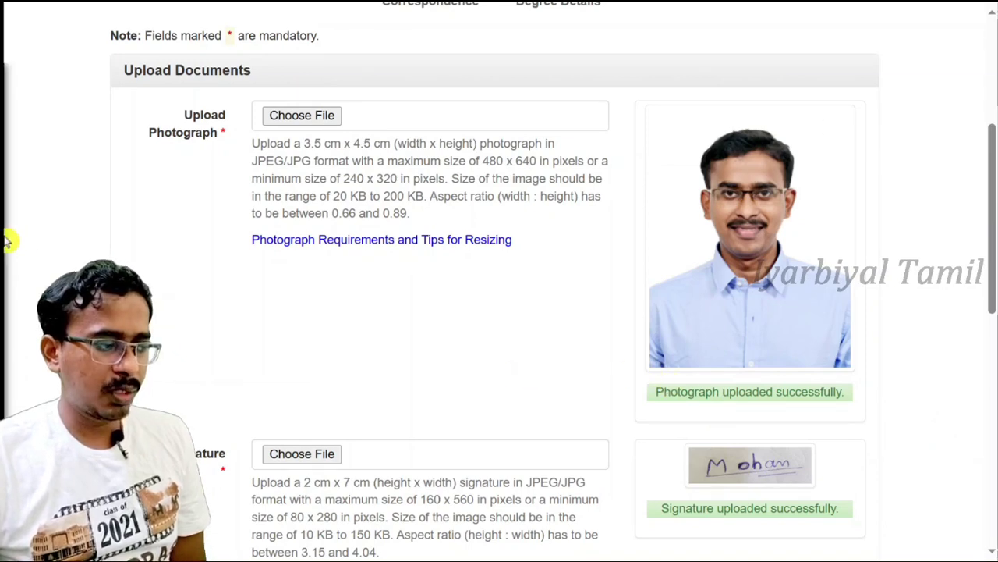
mouse_move(7, 236)
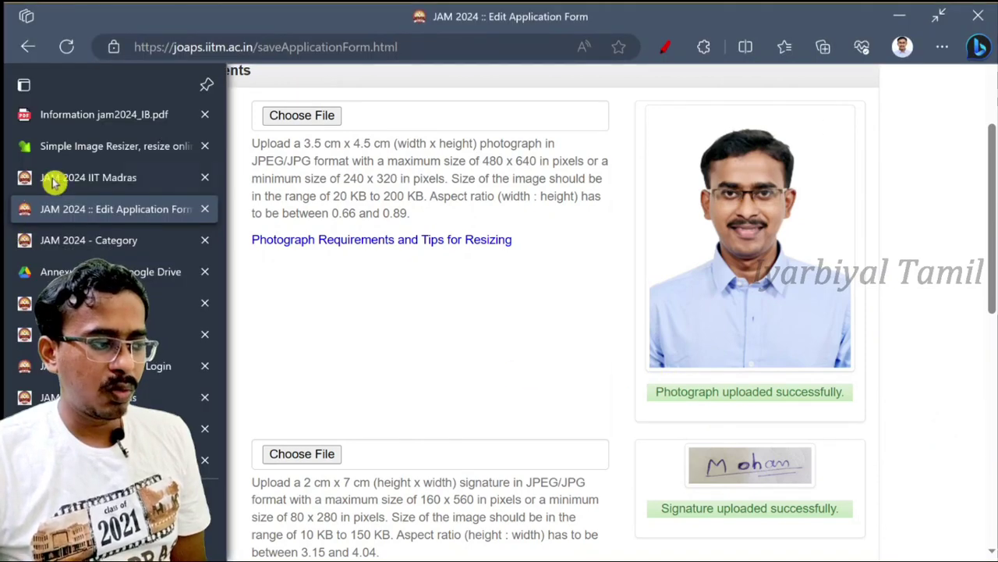
click(118, 123)
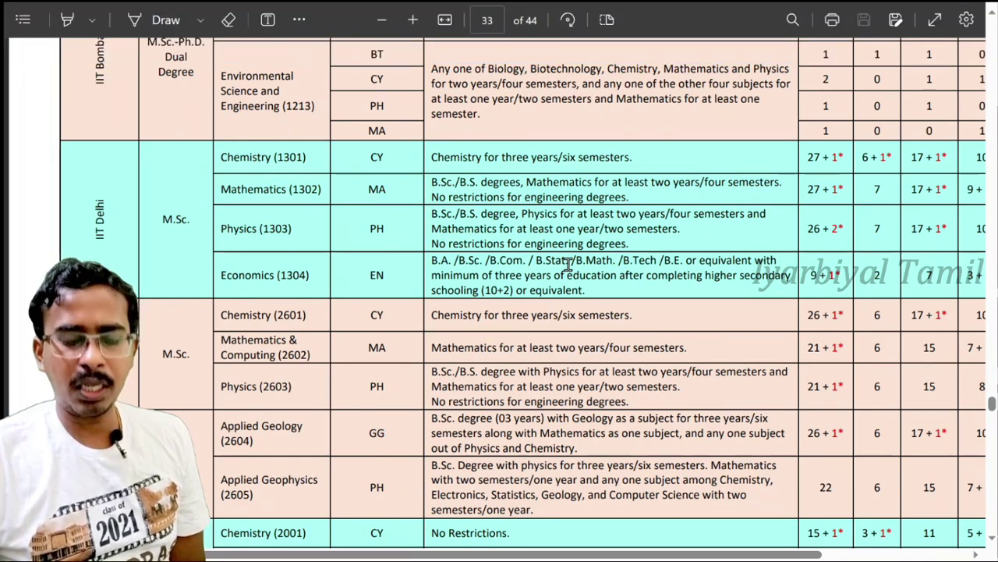
scroll(992, 394, up, 10)
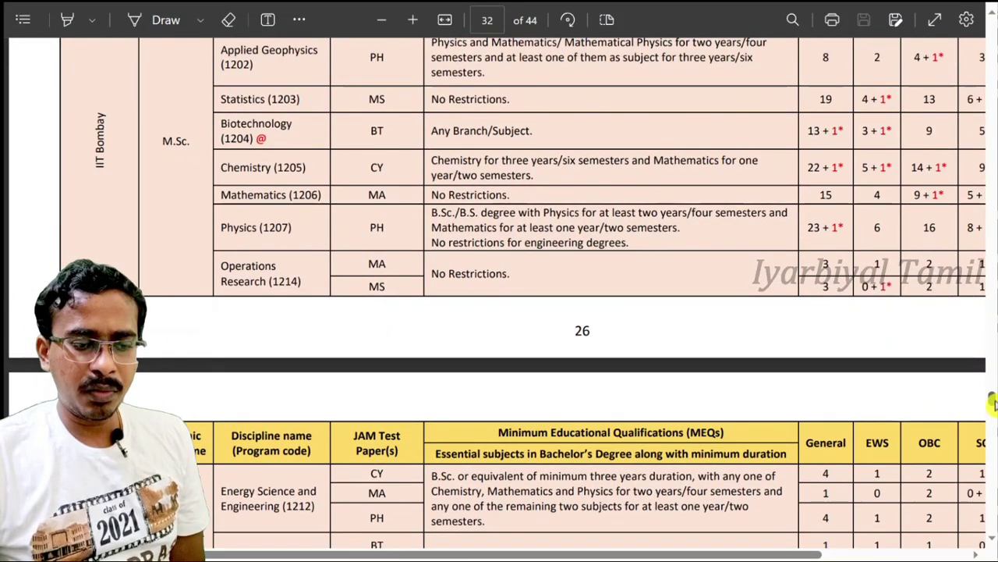
drag(992, 414, 991, 136)
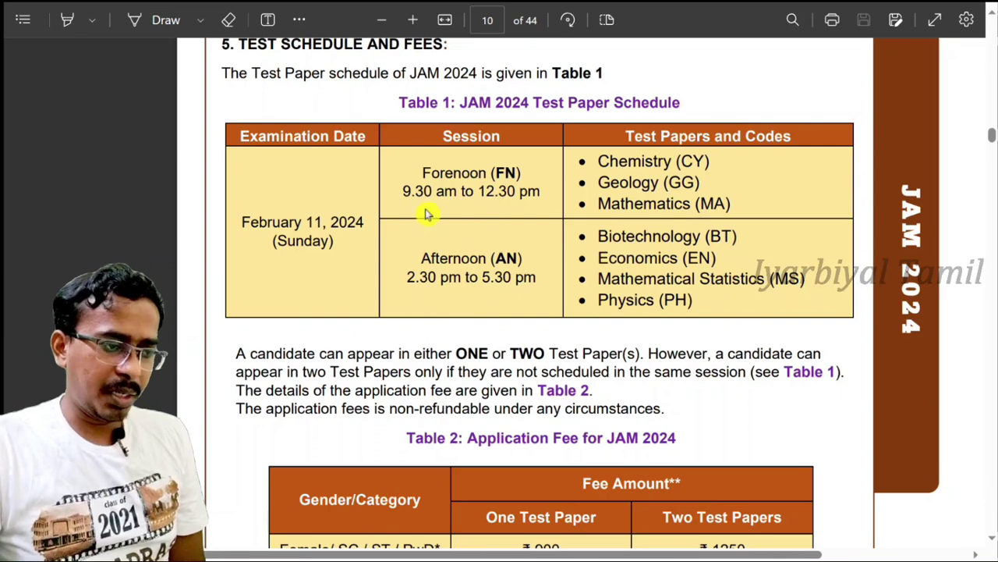
scroll(446, 289, down, 5)
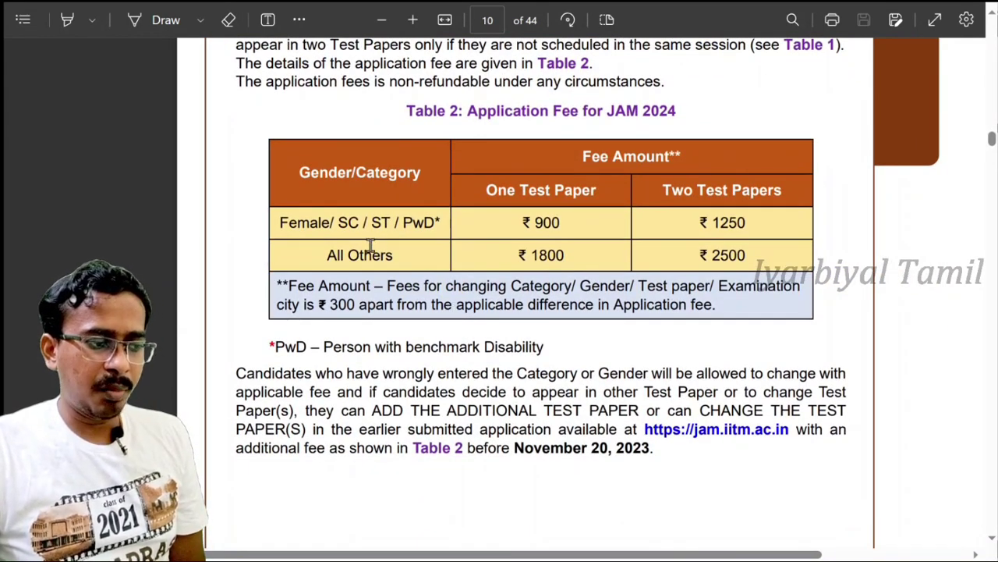
Compare the one-paper and two-paper application fees for Female/SC/ST/PwD candidates with those for all others.
drag(312, 224, 435, 221)
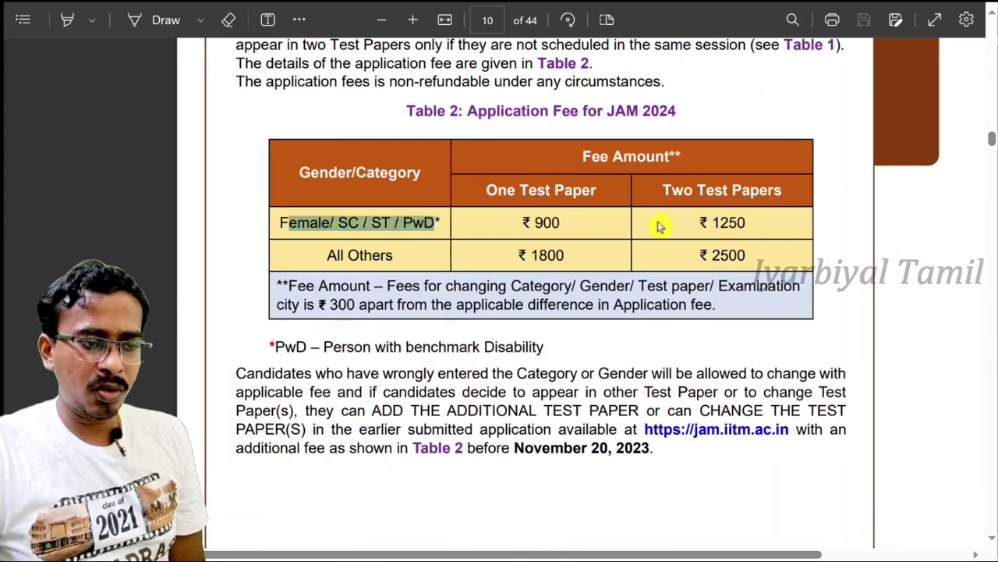
click(536, 222)
drag(535, 222, 563, 223)
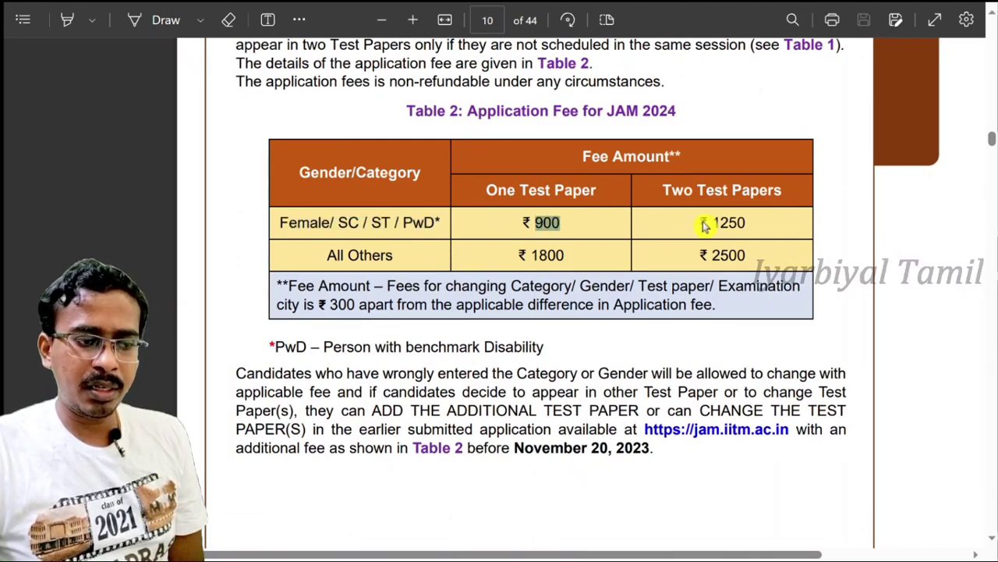
drag(698, 223, 766, 216)
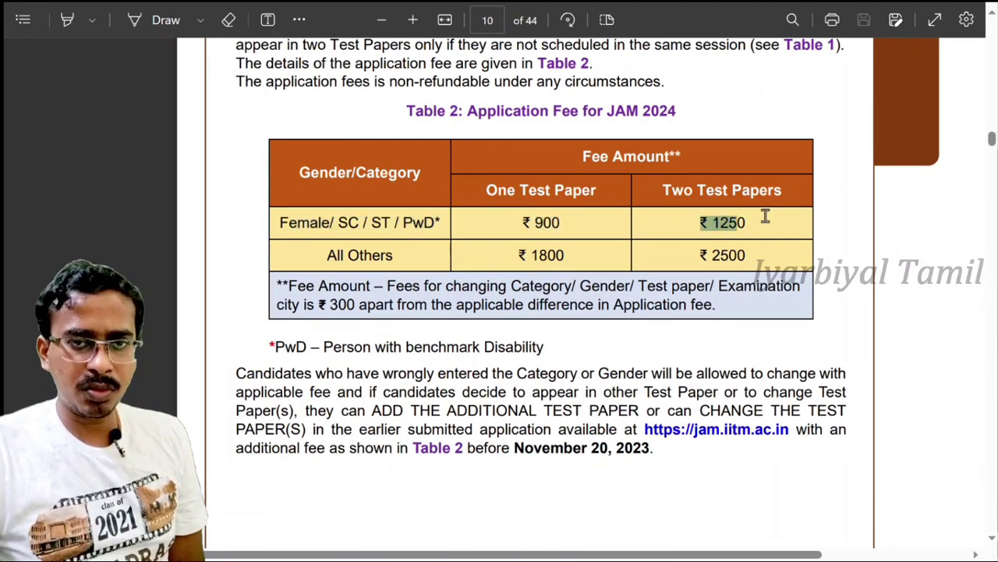
click(375, 252)
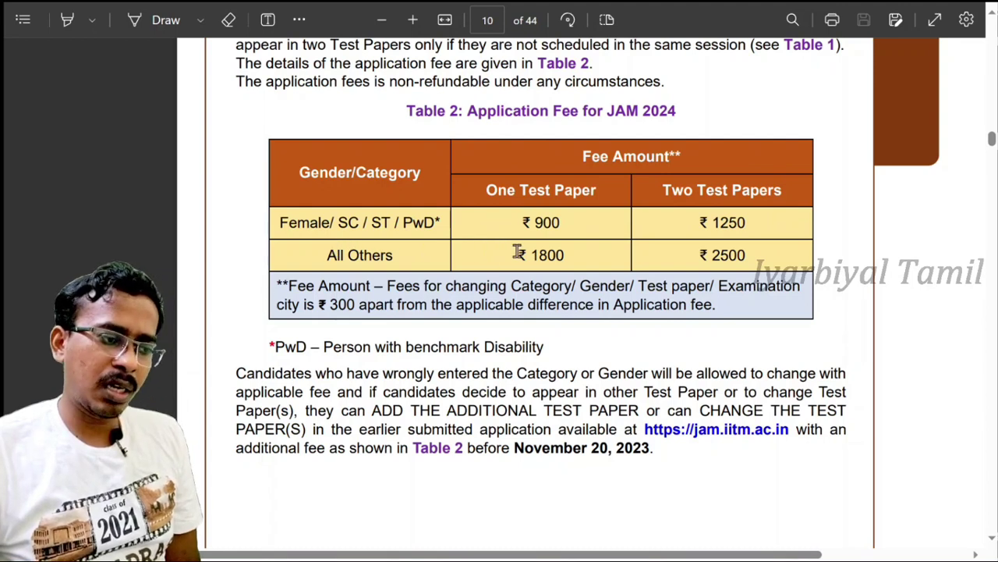
drag(531, 251, 575, 249)
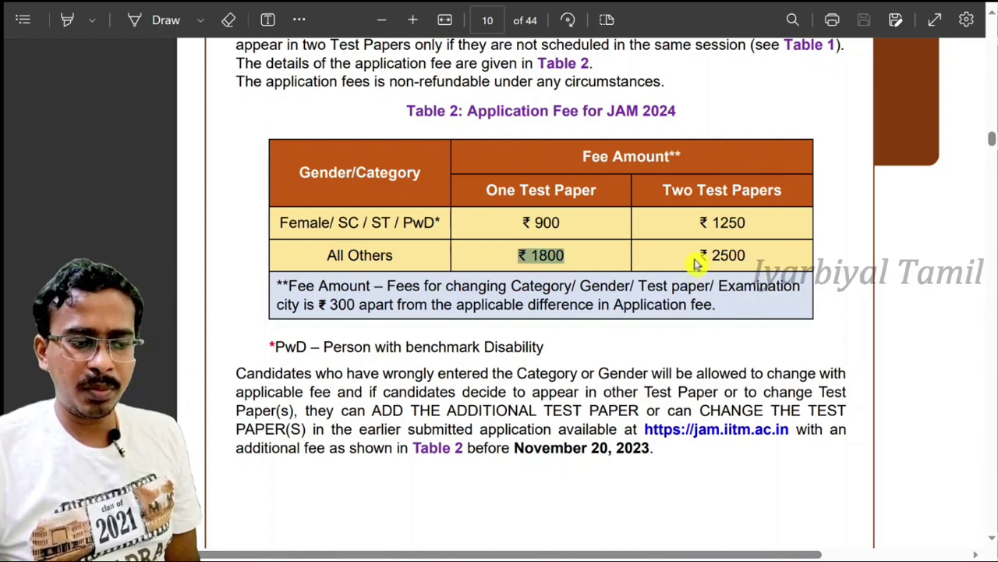
drag(706, 256, 751, 259)
click(648, 300)
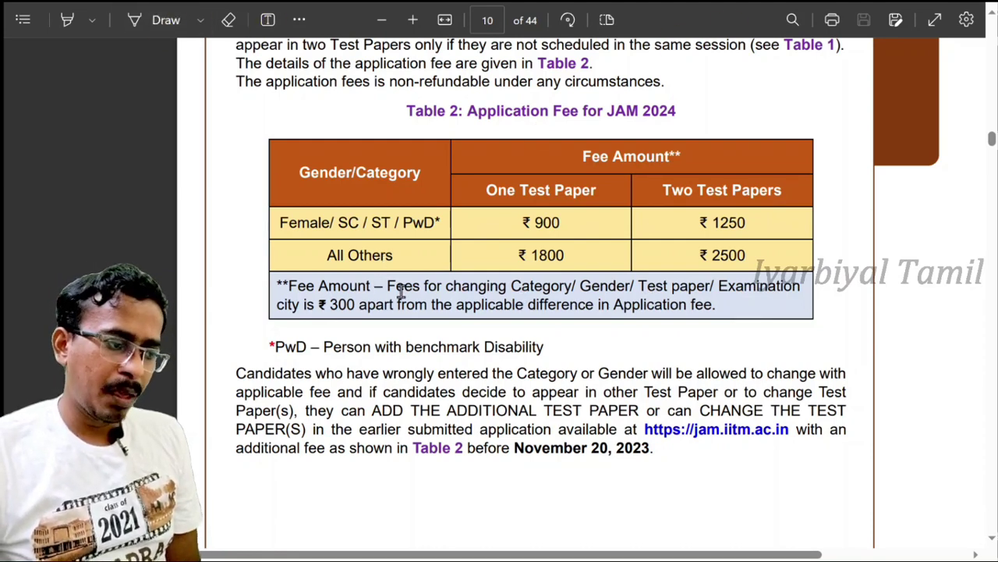
Read the fee table's note on charges for changing category, gender, test paper or examination city.
drag(512, 287, 305, 304)
click(306, 304)
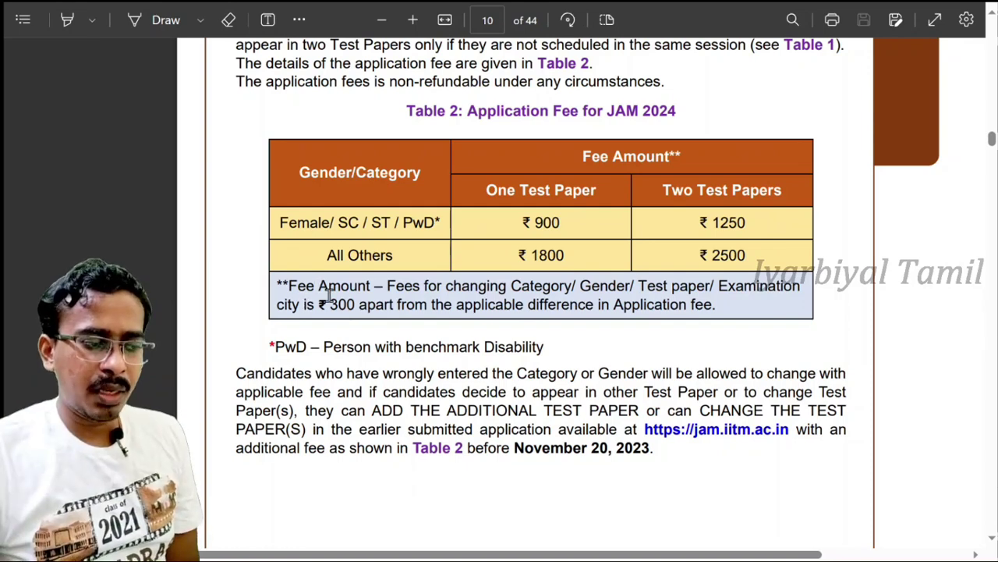
drag(339, 304, 498, 304)
drag(563, 304, 702, 314)
click(433, 308)
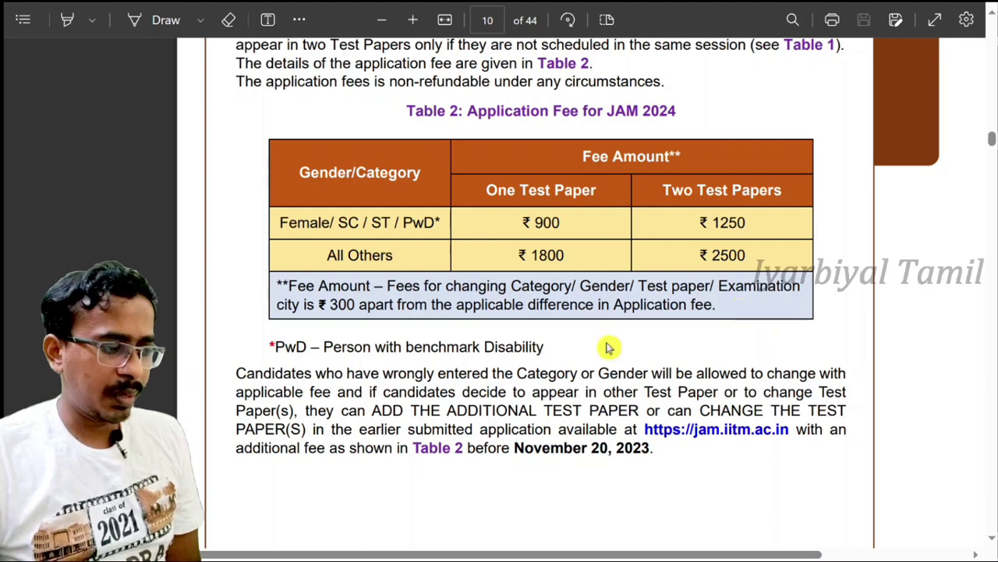
Return to the application form's personal details and change the month of the candidate's date of birth.
mouse_move(7, 292)
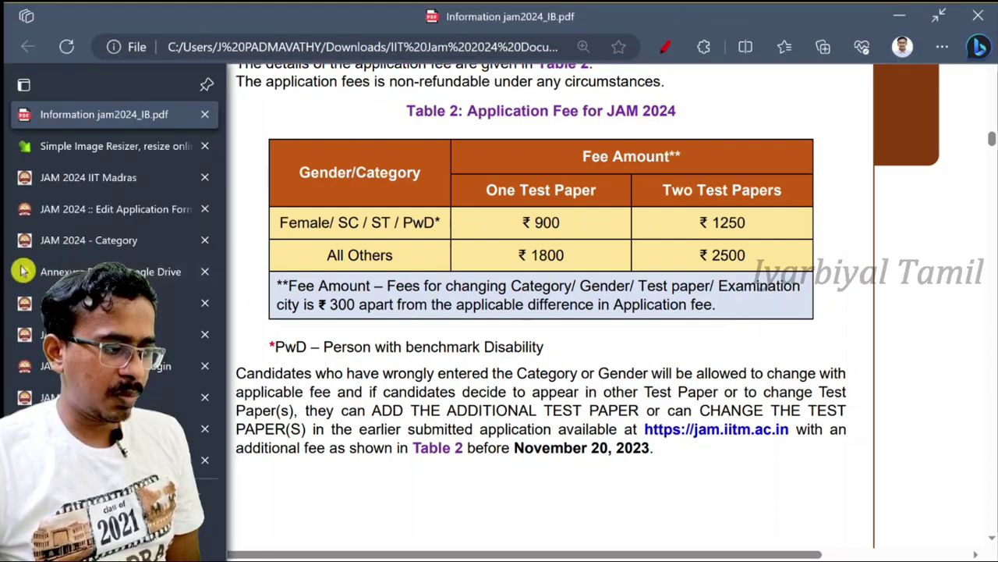
click(105, 240)
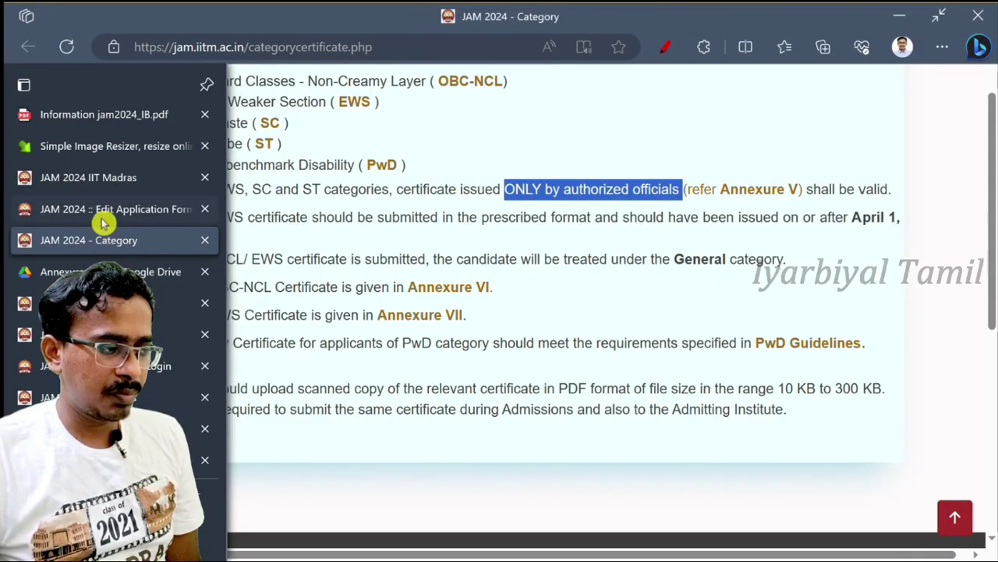
click(105, 217)
scroll(626, 310, down, 5)
scroll(626, 310, down, 3)
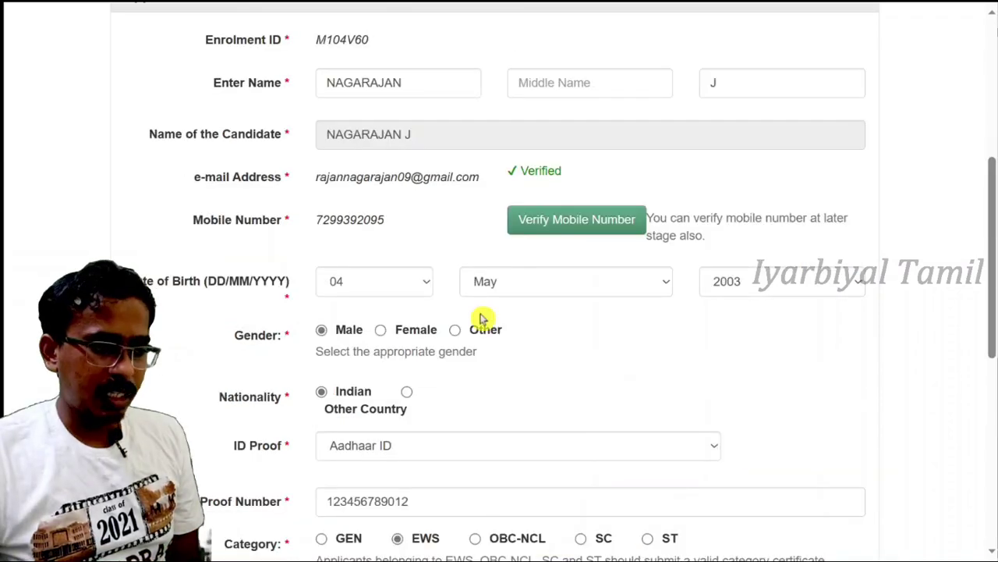
click(510, 286)
key(Home)
scroll(517, 330, down, 6)
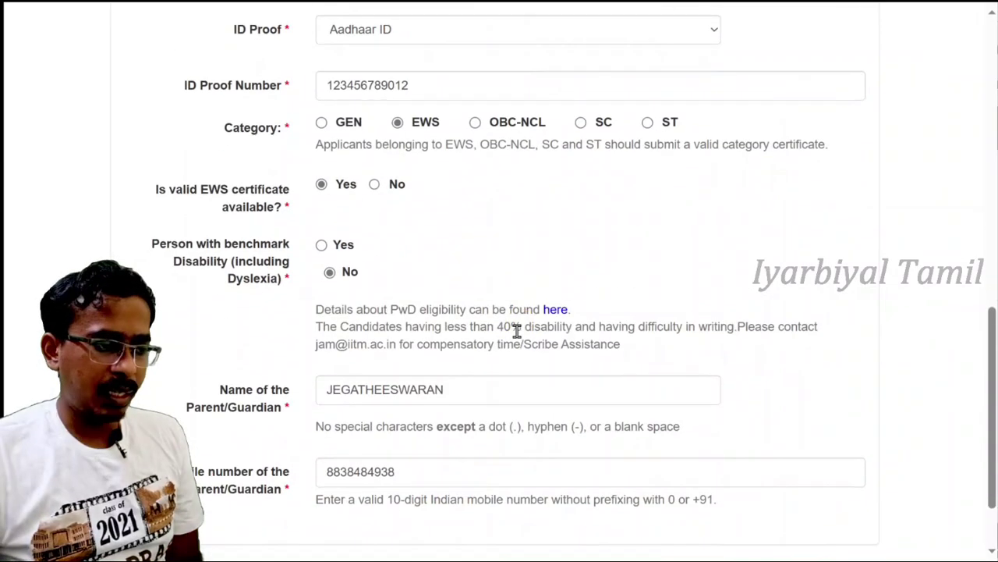
Try the SC and ST category options in the personal details and restore the EWS category.
scroll(502, 310, up, 3)
click(582, 281)
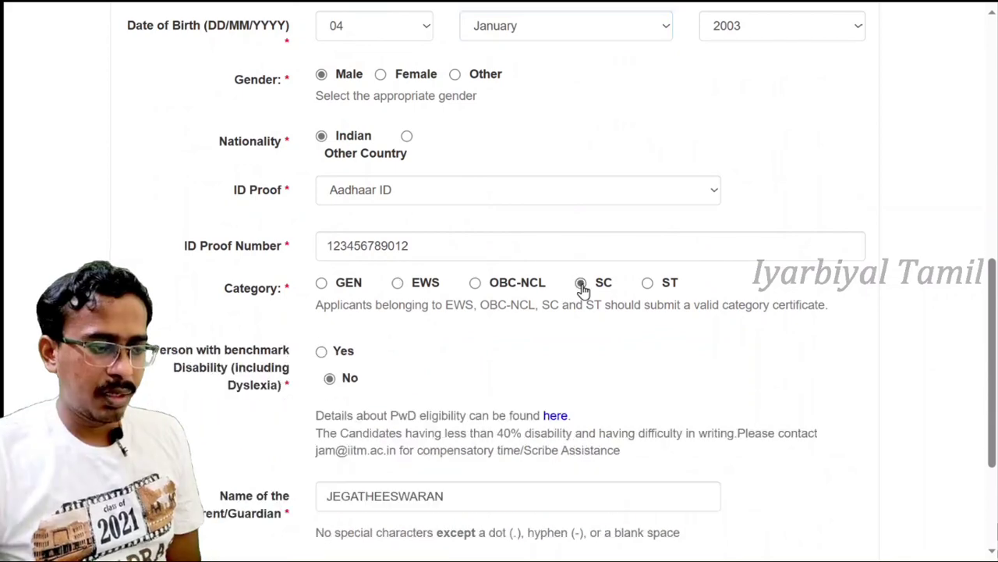
scroll(590, 327, down, 5)
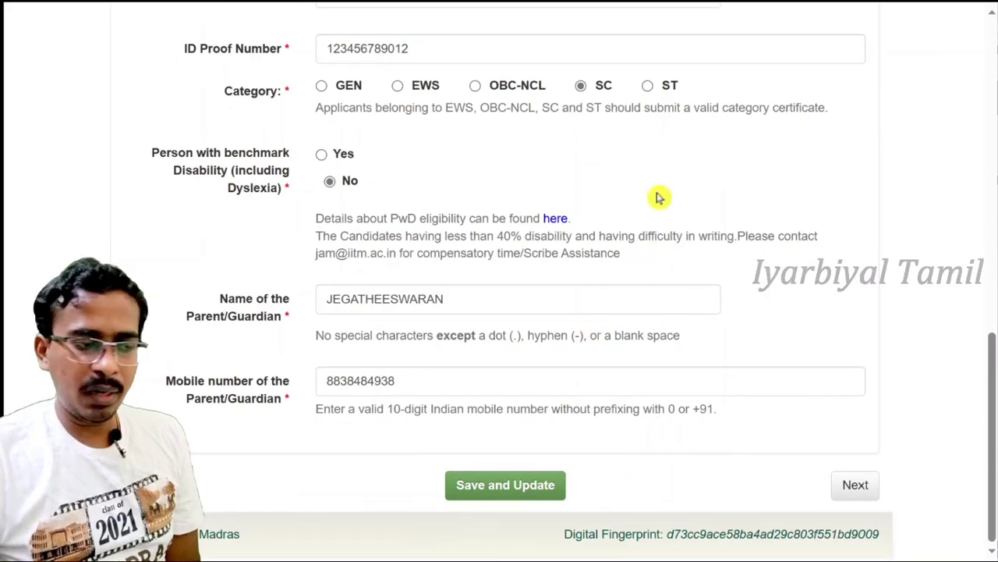
click(648, 86)
click(421, 88)
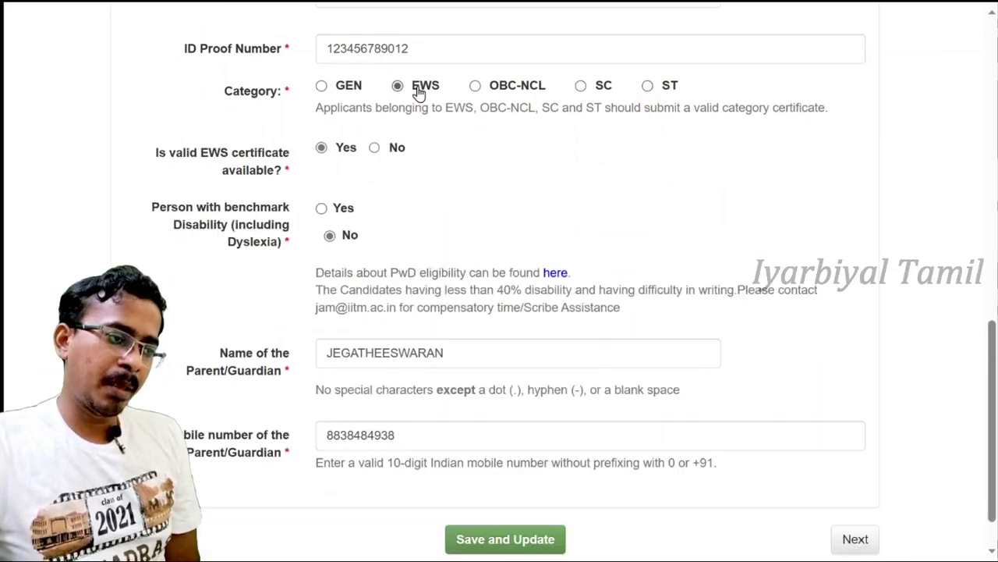
Save the personal details and advance through the degree details to the Declaration section of the document upload page.
scroll(544, 410, down, 1)
click(546, 485)
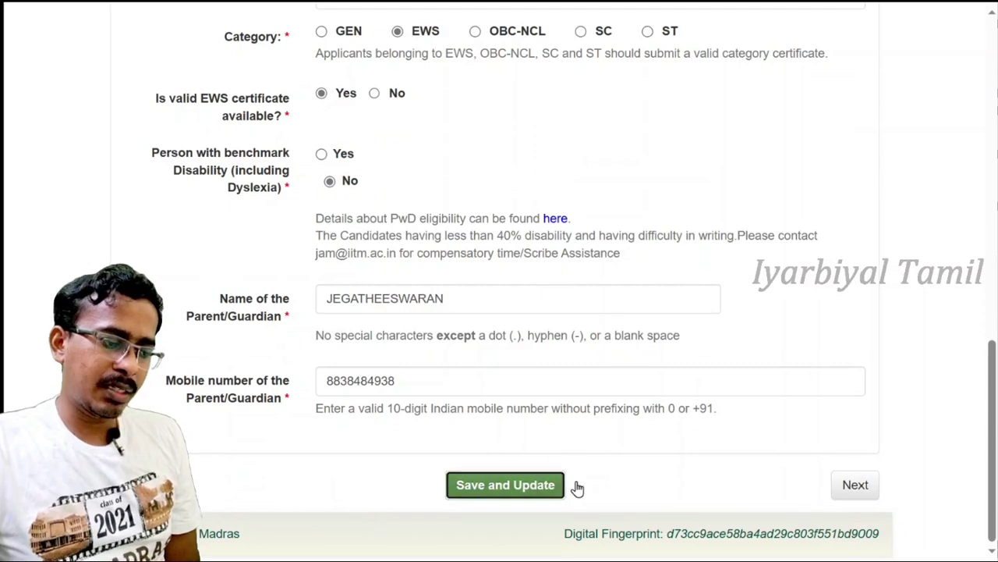
scroll(814, 414, down, 10)
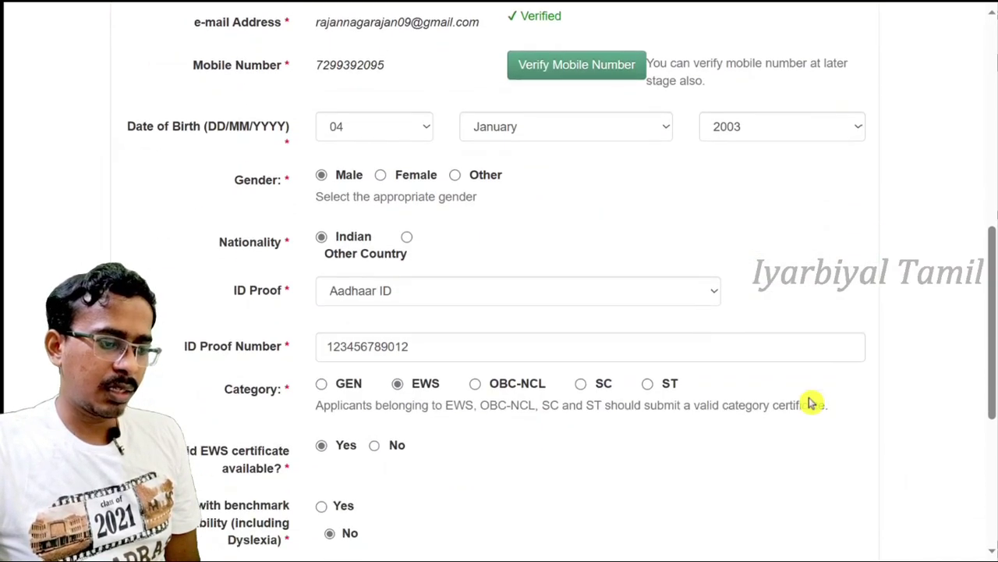
click(851, 485)
click(849, 493)
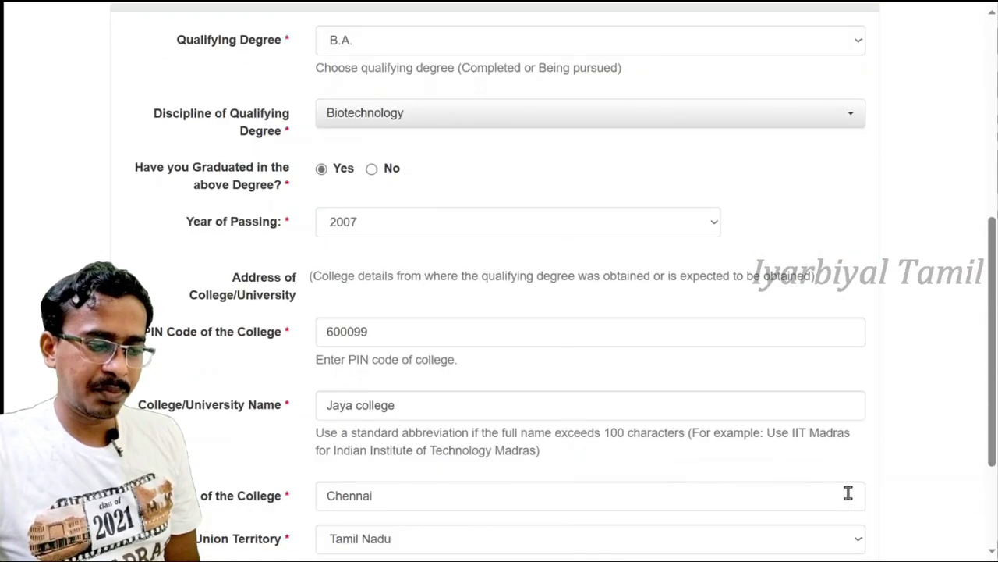
scroll(848, 493, down, 3)
click(850, 486)
scroll(842, 468, down, 5)
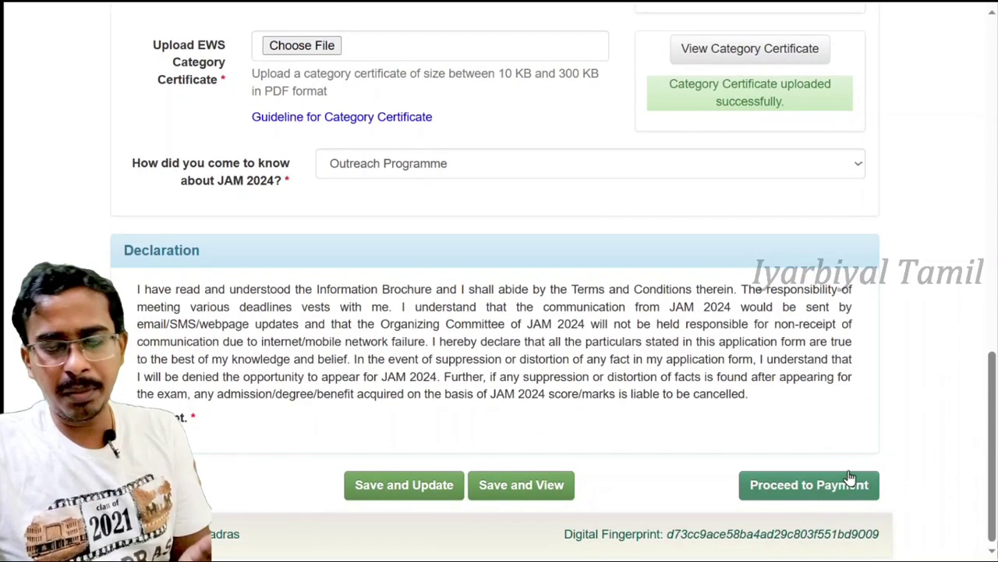
click(852, 476)
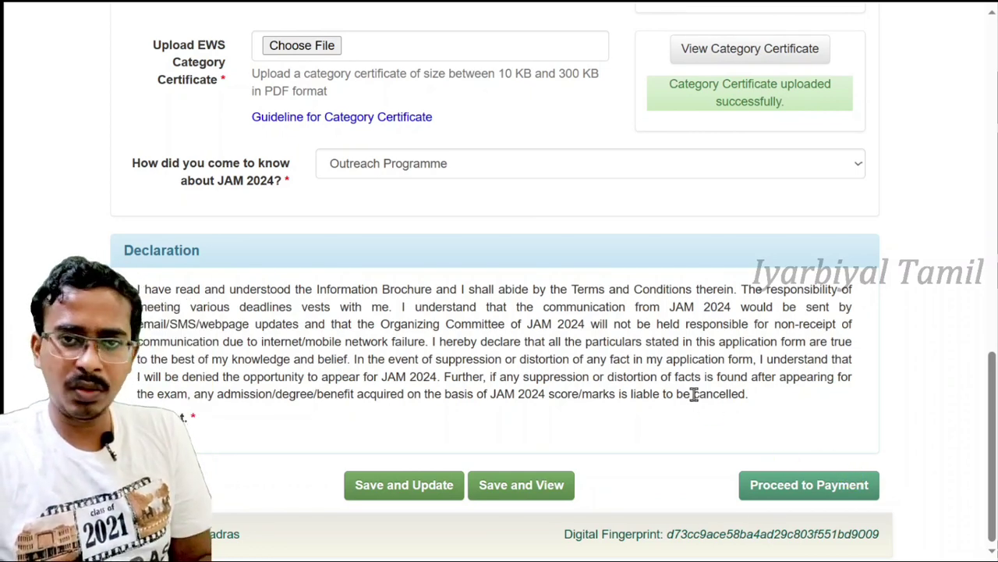
click(809, 519)
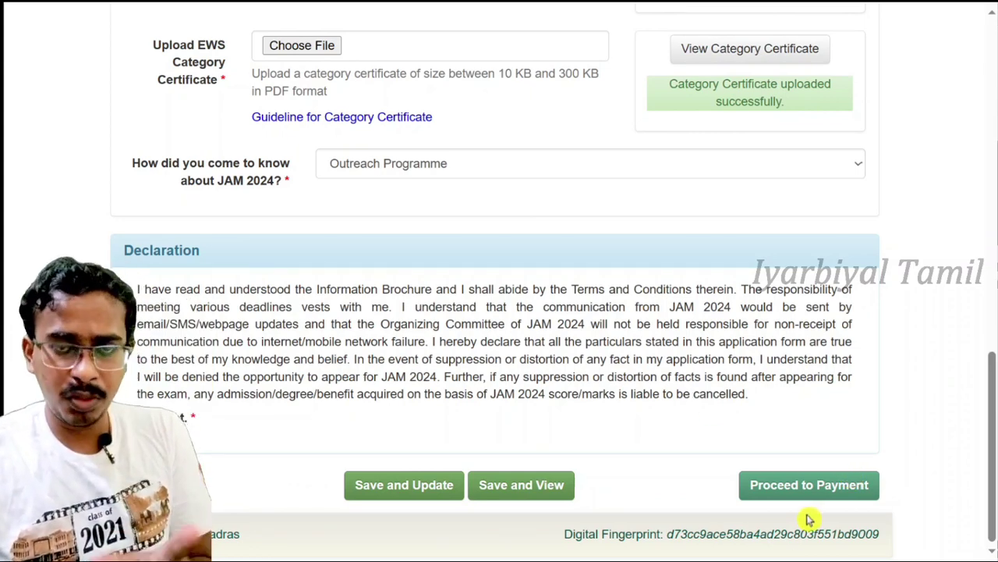